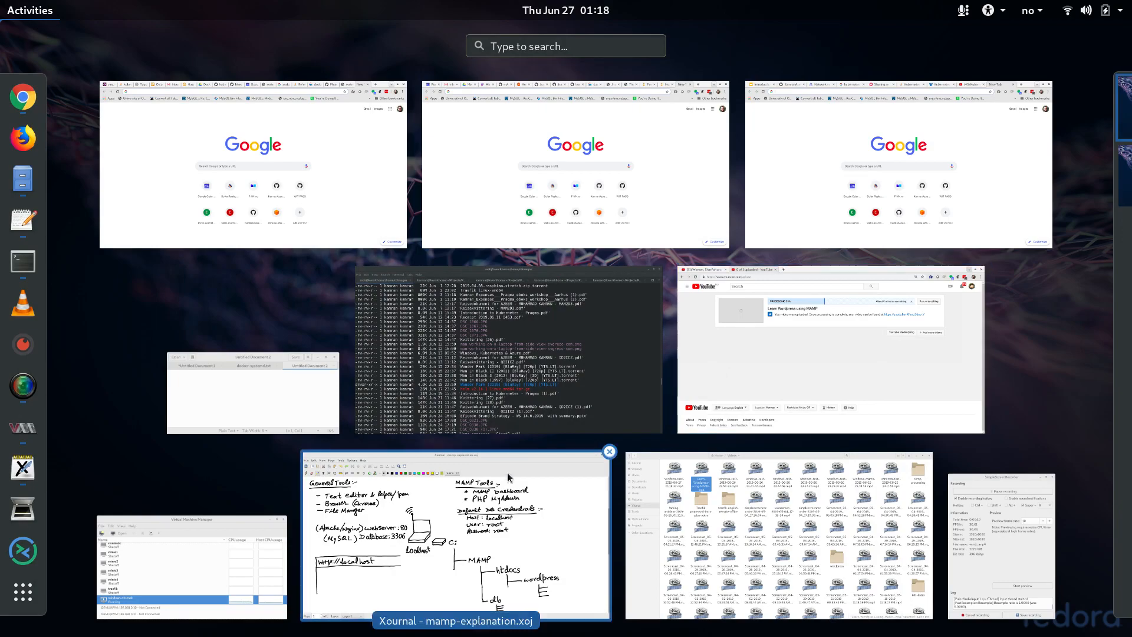
Glance at the Xournal MAMP explanation notes, then return to the Activities overview
click(498, 481)
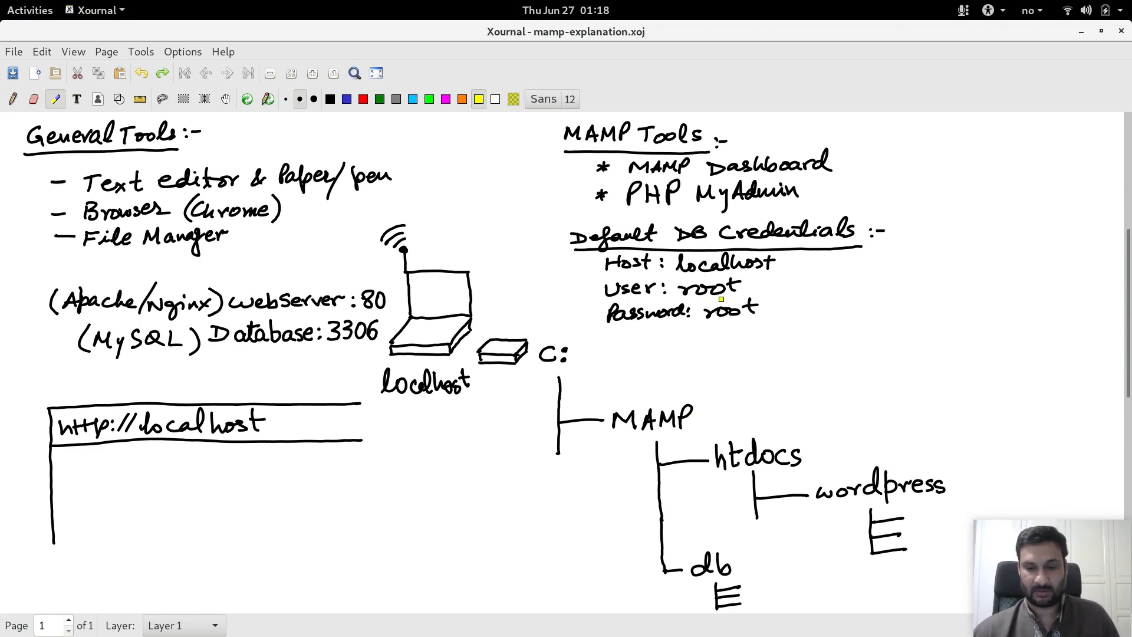
click(30, 10)
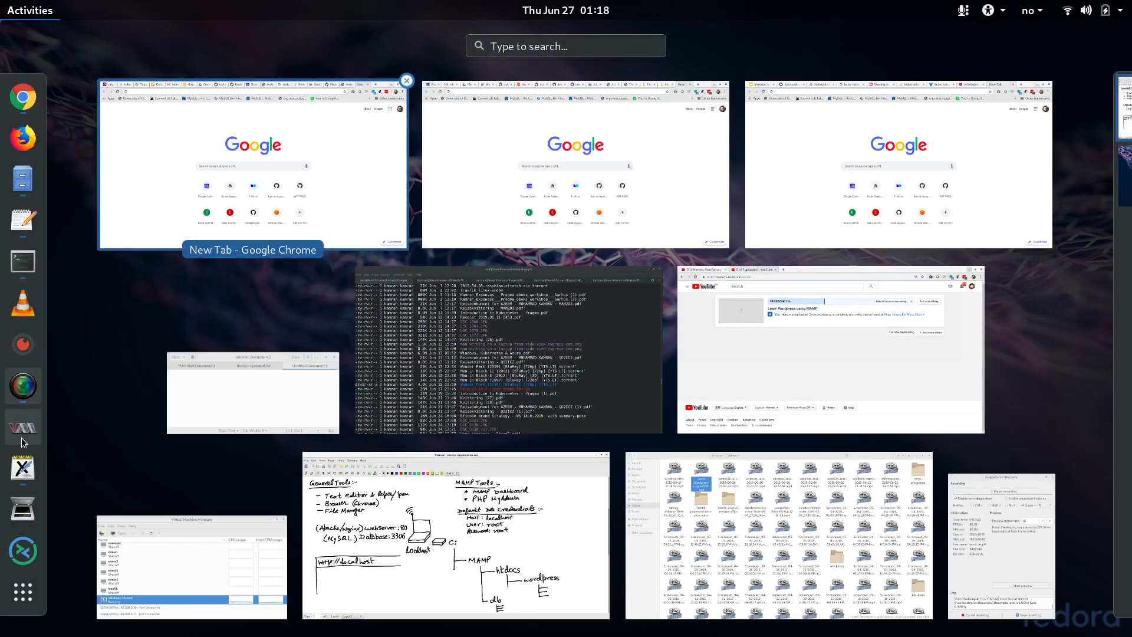
Open the windows-10-eval VM and minimize Chrome to reveal the running MAMP control panel
click(108, 521)
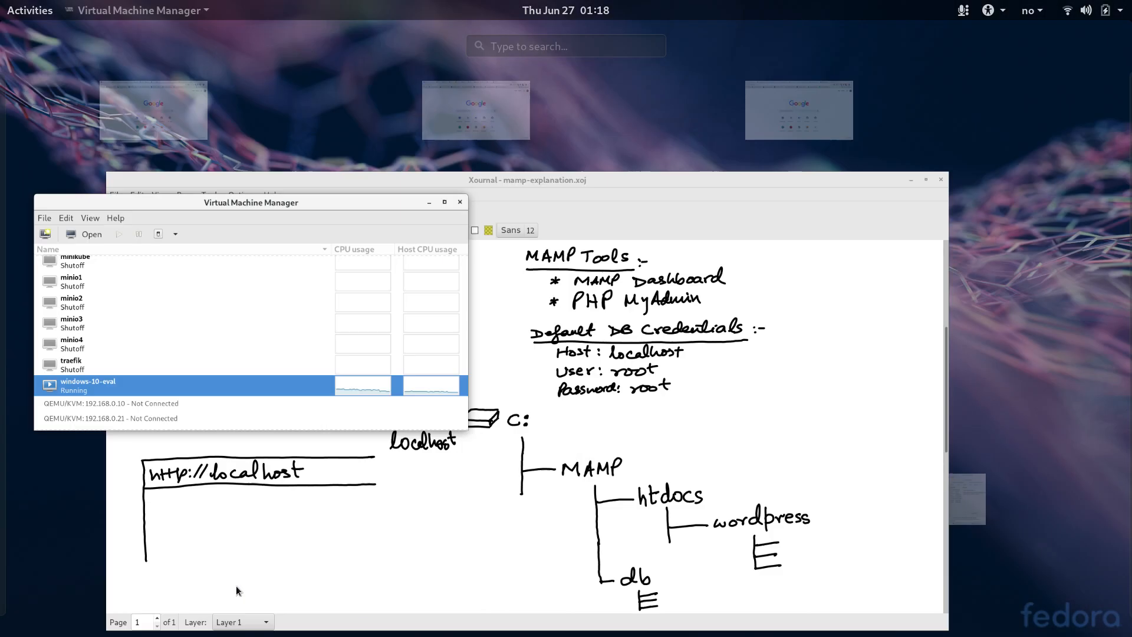
double_click(229, 270)
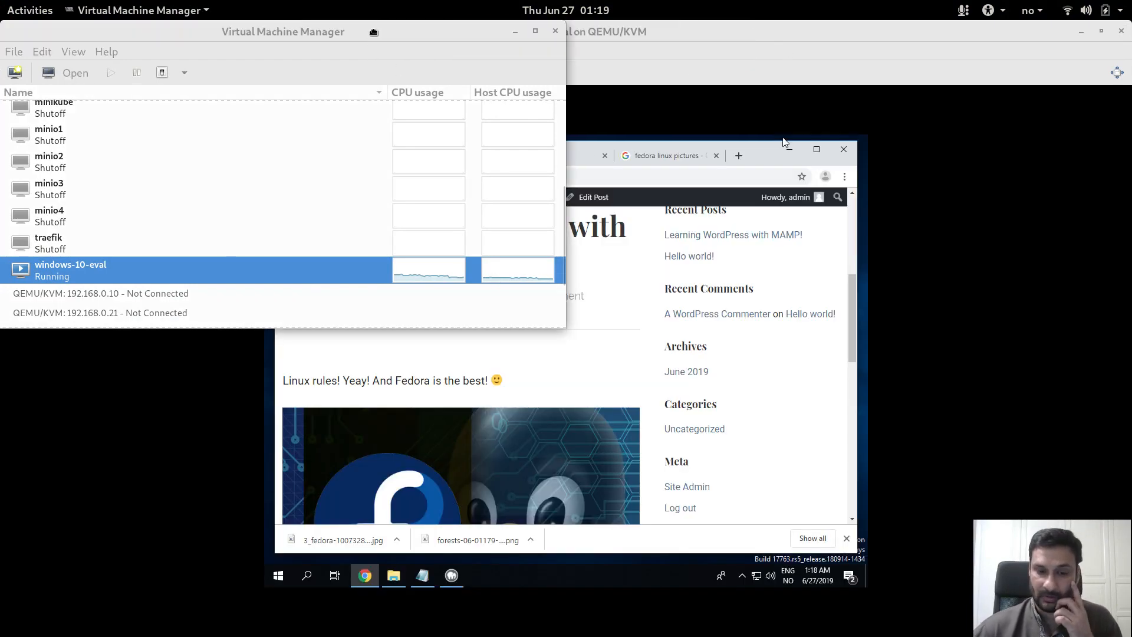
drag(374, 33, 450, 188)
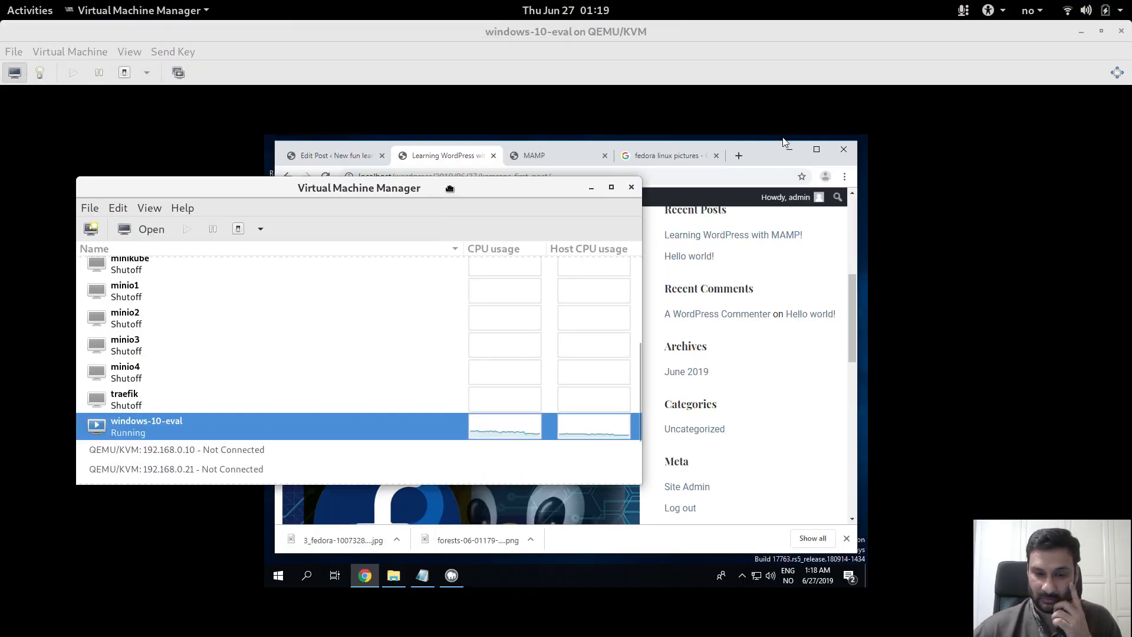
click(592, 188)
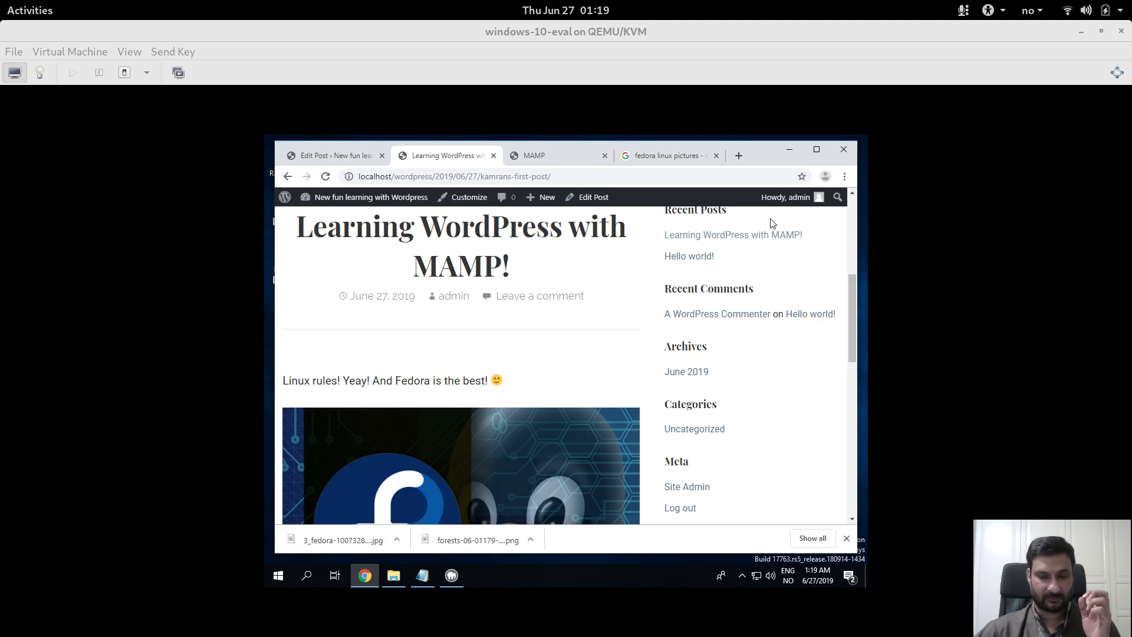
click(784, 149)
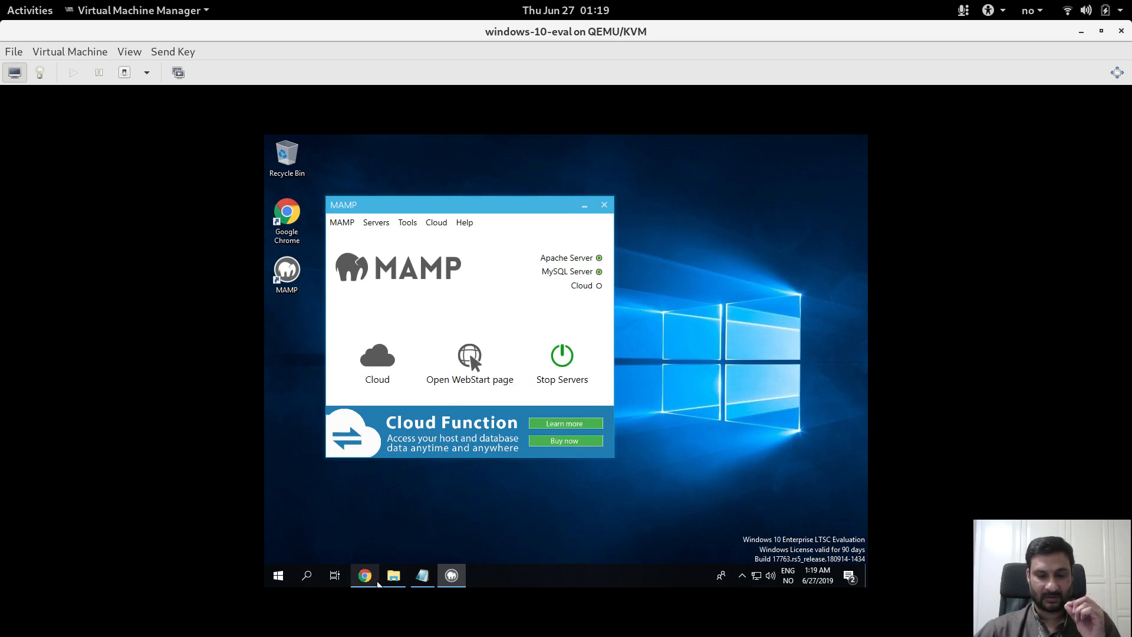
Insert a row of dashes under the website URL line in mamp-setup-notes, then minimize Notepad
mouse_move(395, 584)
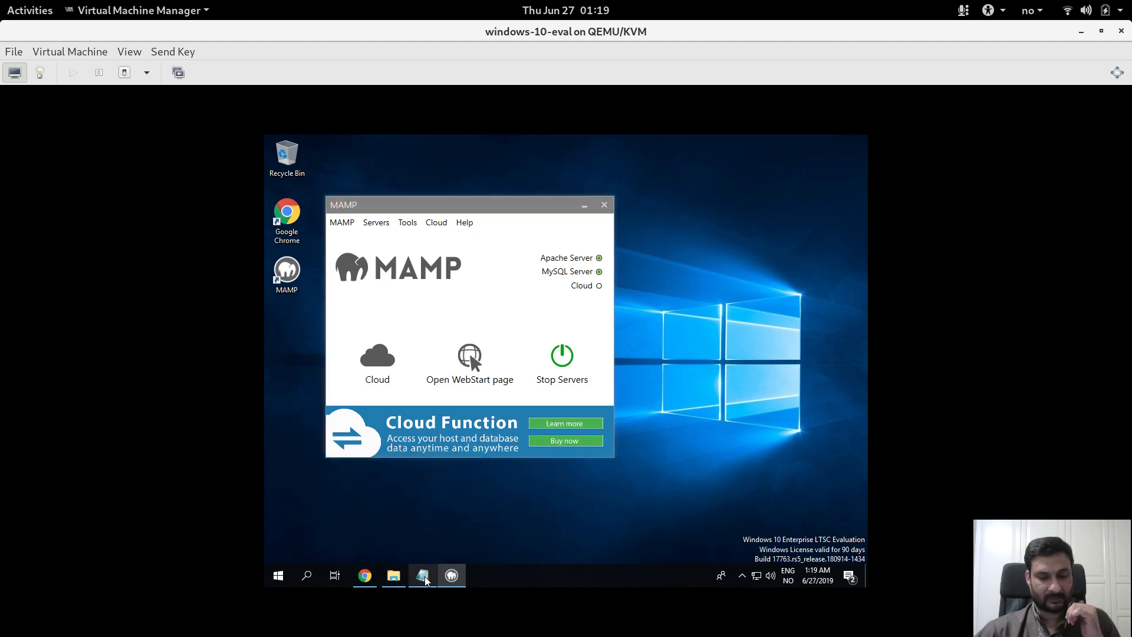
click(422, 576)
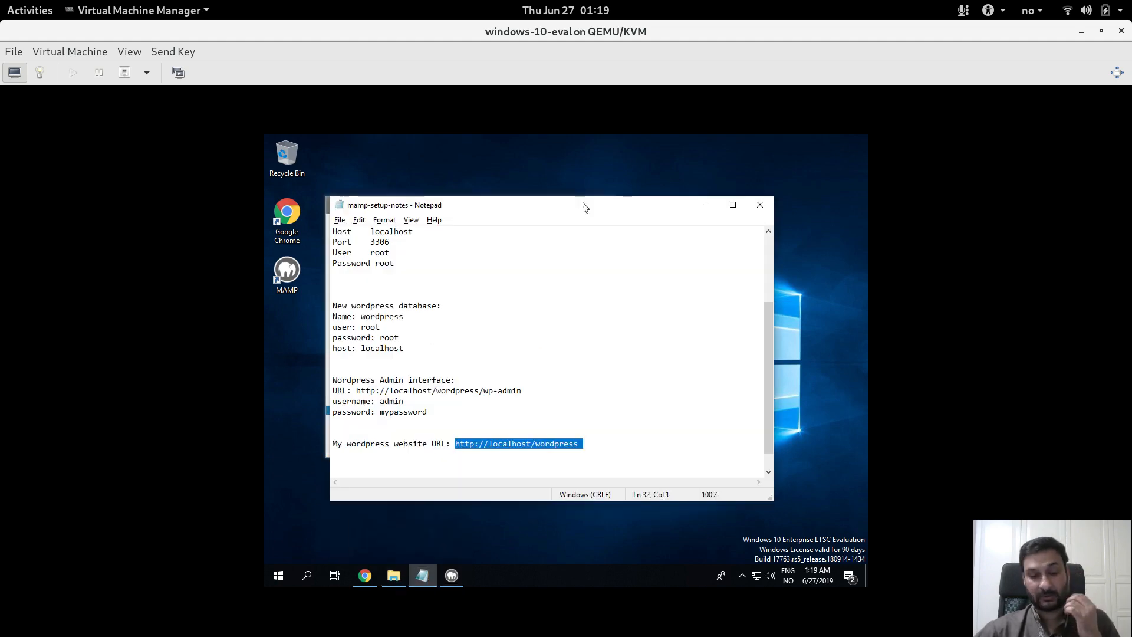
click(601, 319)
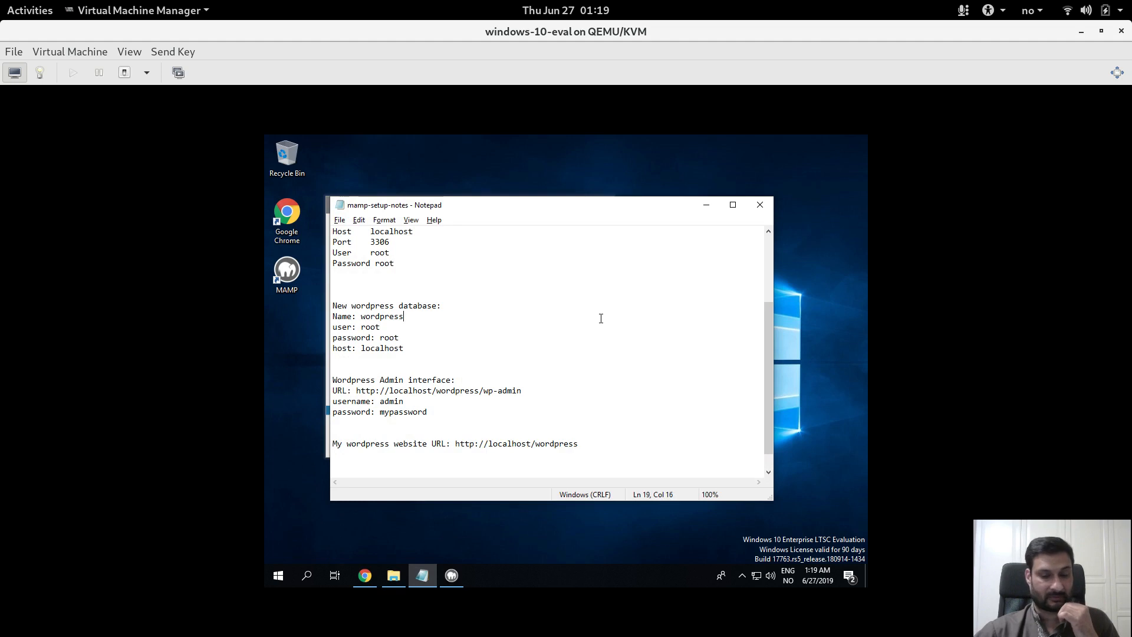
click(584, 450)
key(Return)
key(Return)
key(Return)
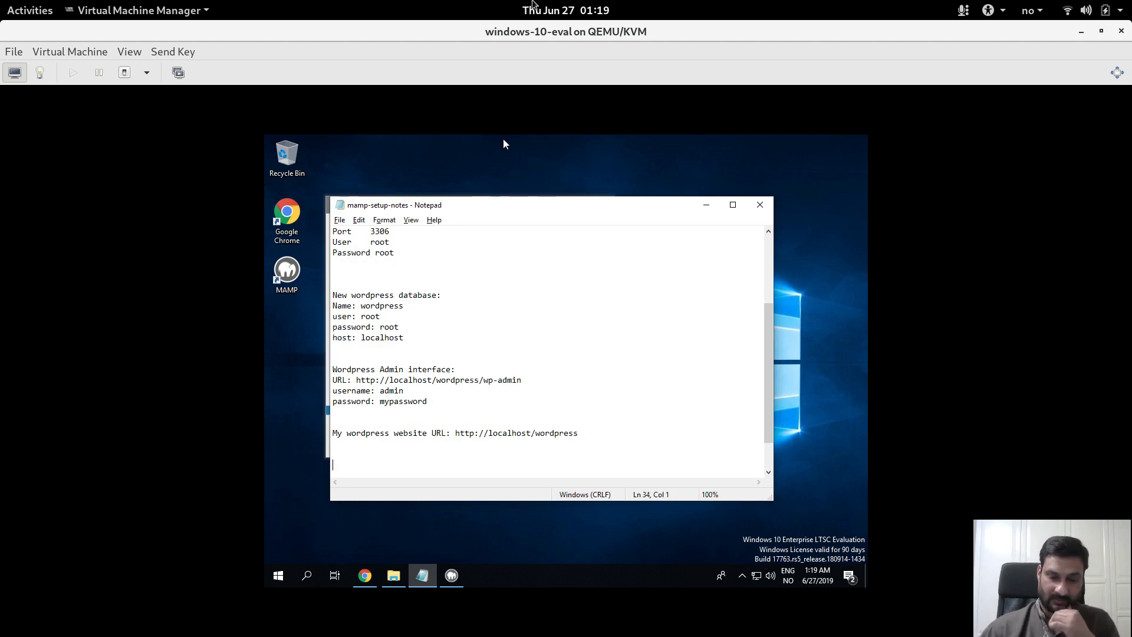
text(------------------------)
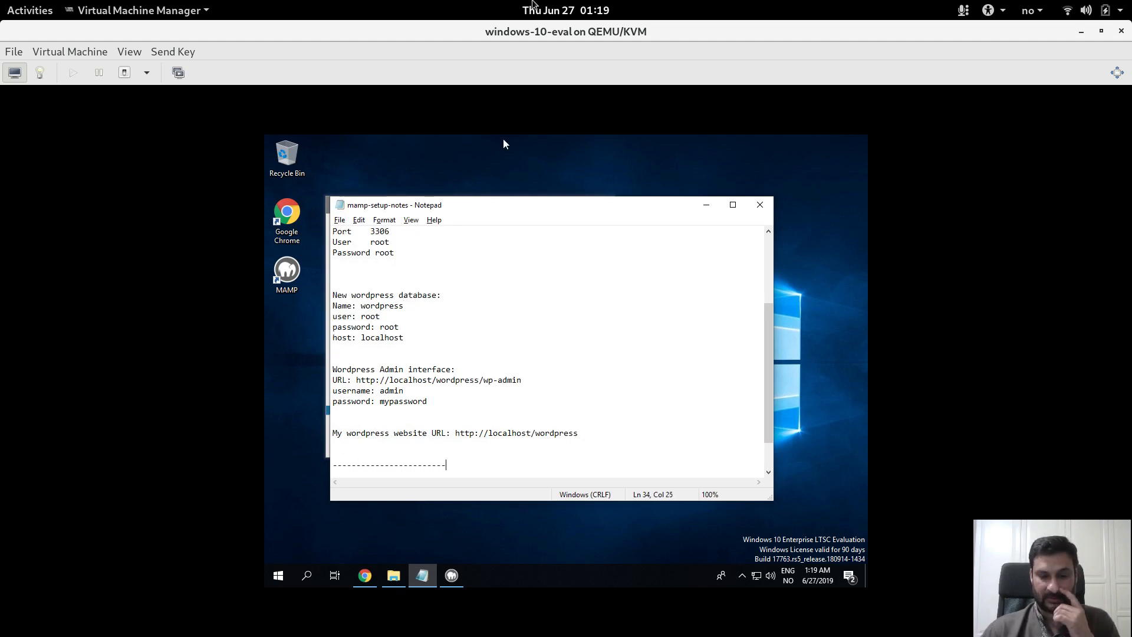
key(Return)
key(Return)
key(Return)
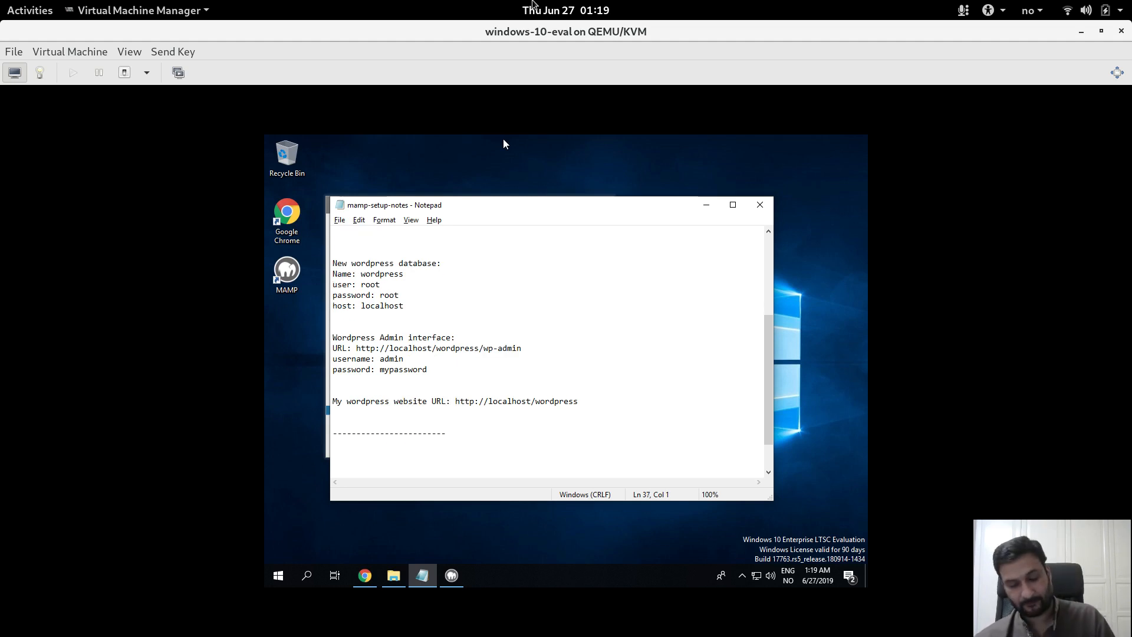
text(s)
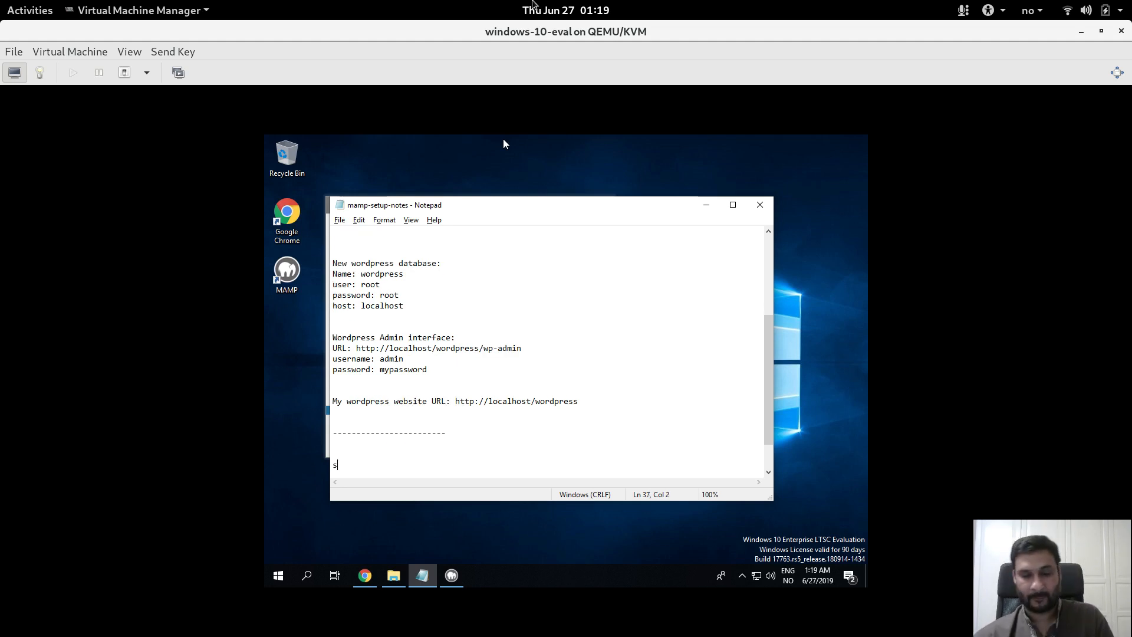
click(707, 206)
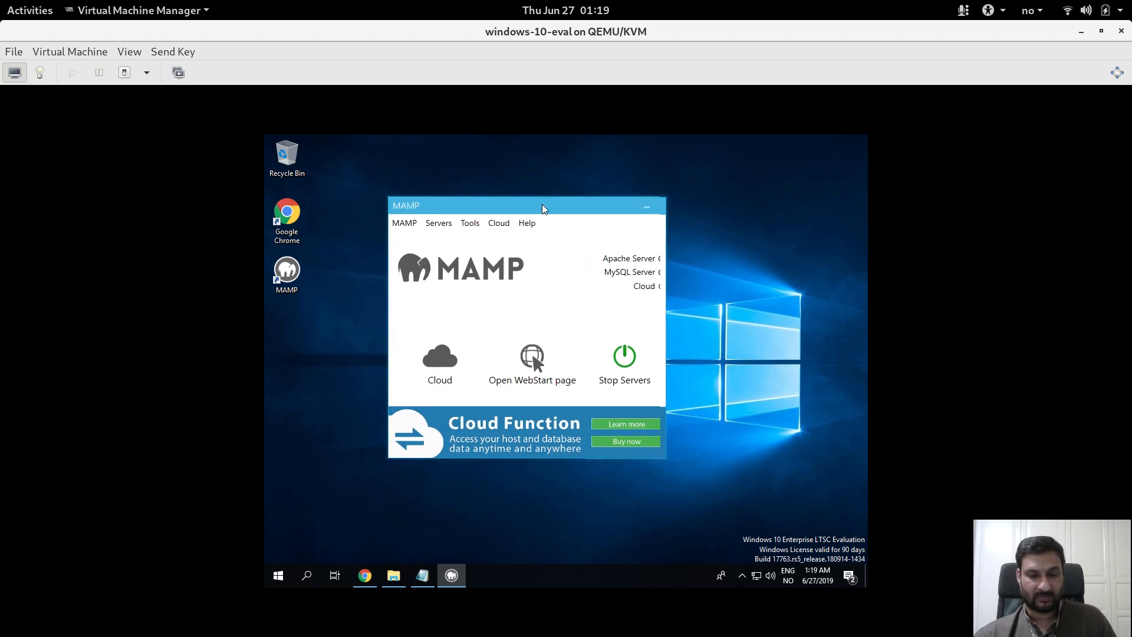
Reload WordPress in Chrome, open Dashboard > Posts showing both posts, then bring up the htdocs folder
drag(542, 206, 579, 195)
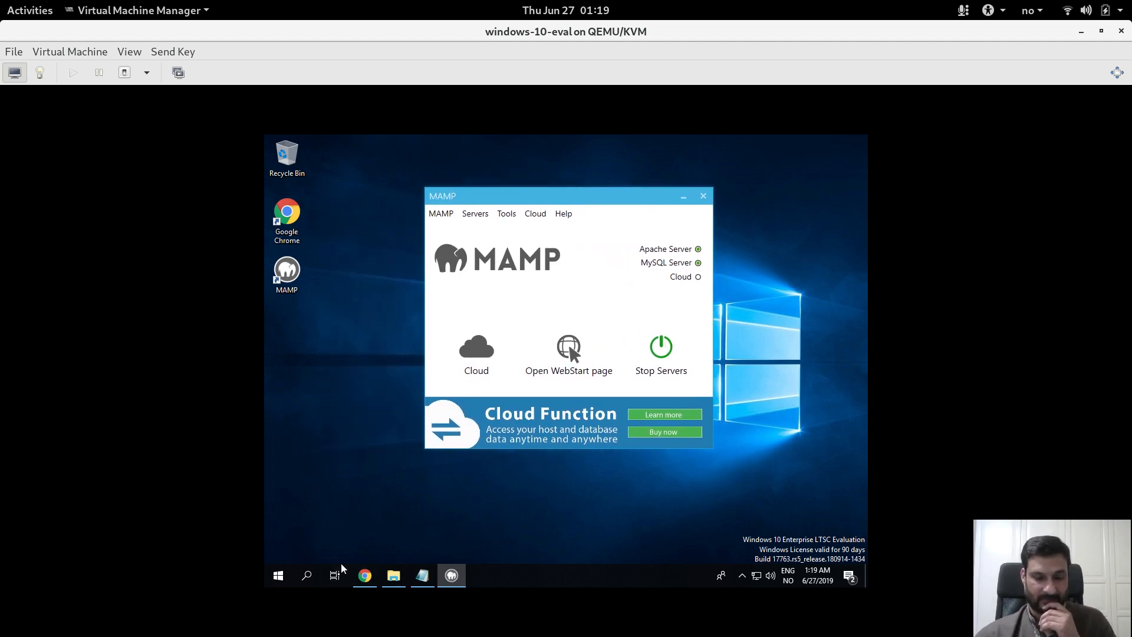
click(365, 576)
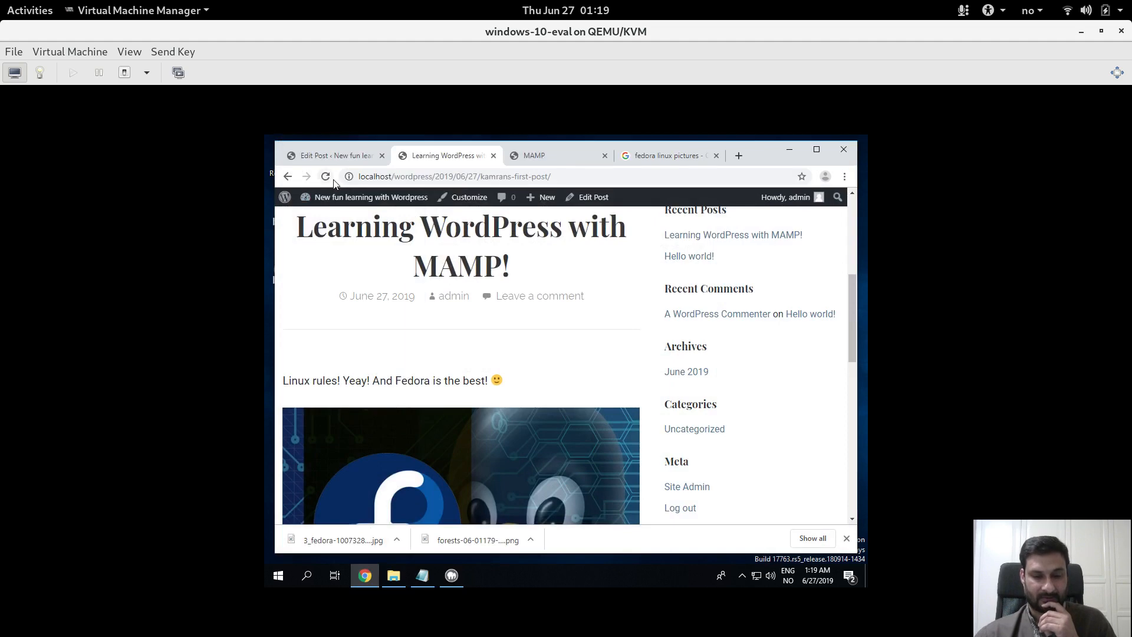
click(332, 180)
click(338, 158)
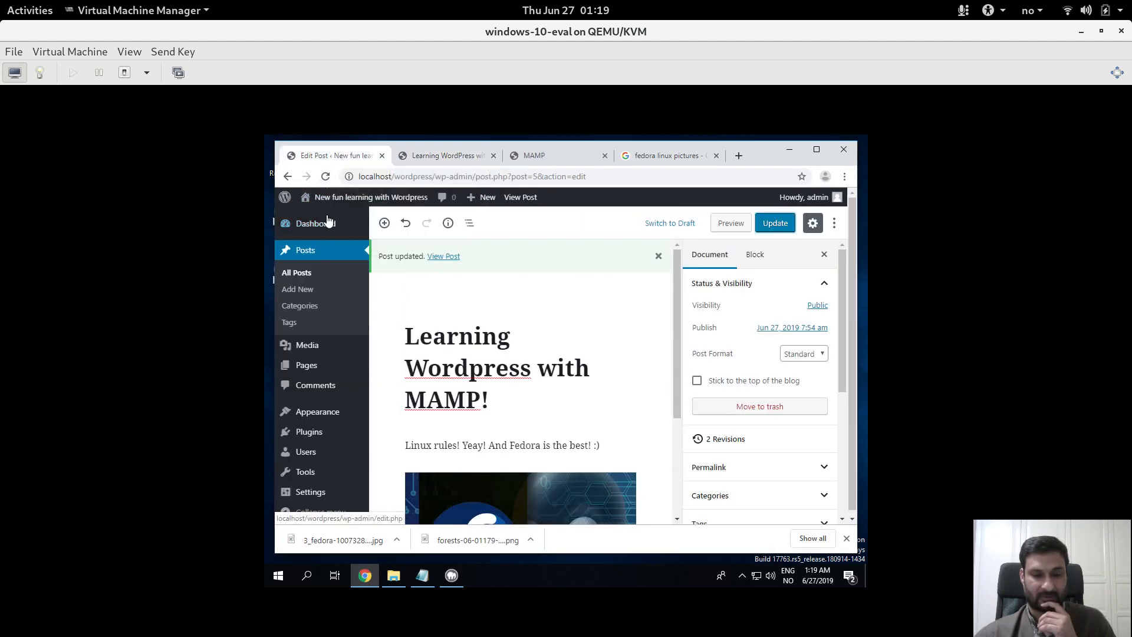
click(287, 225)
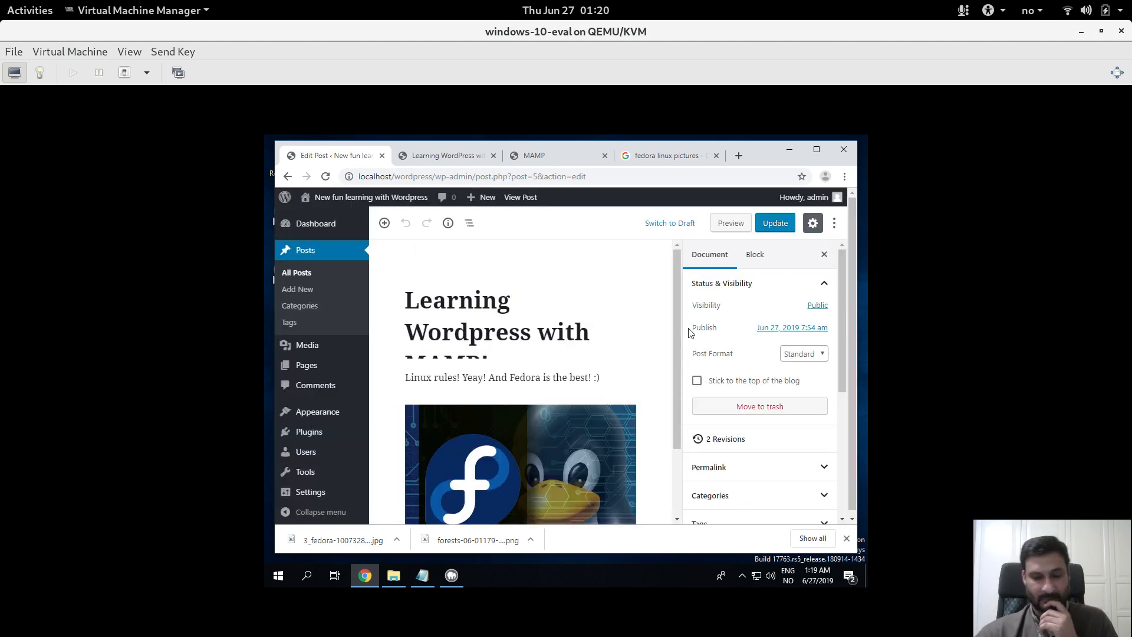
click(294, 254)
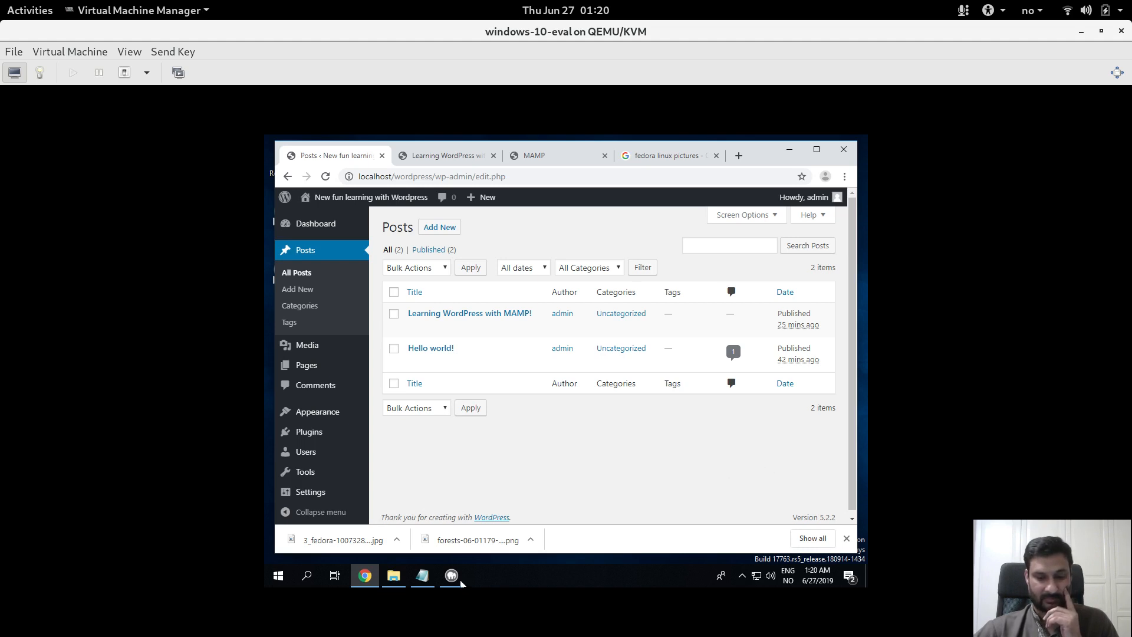
click(393, 576)
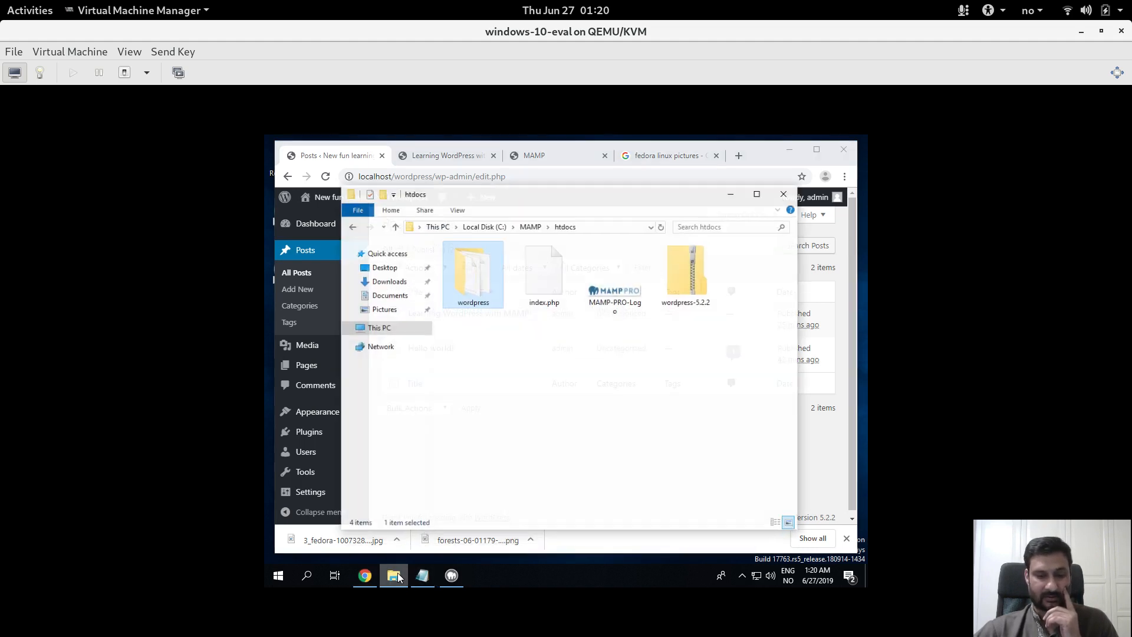
In the wordpress folder, delete the block of core files from license through wp-login.php
double_click(483, 287)
drag(549, 438, 473, 322)
key(Delete)
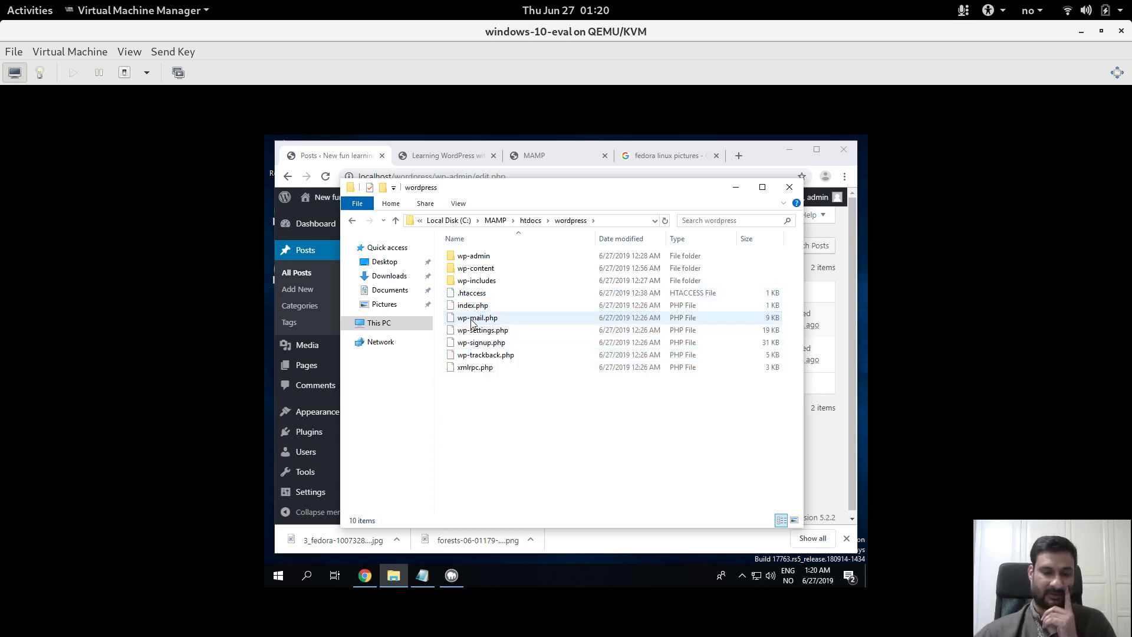
Delete everything inside wp-content, then minimize File Explorer
double_click(466, 270)
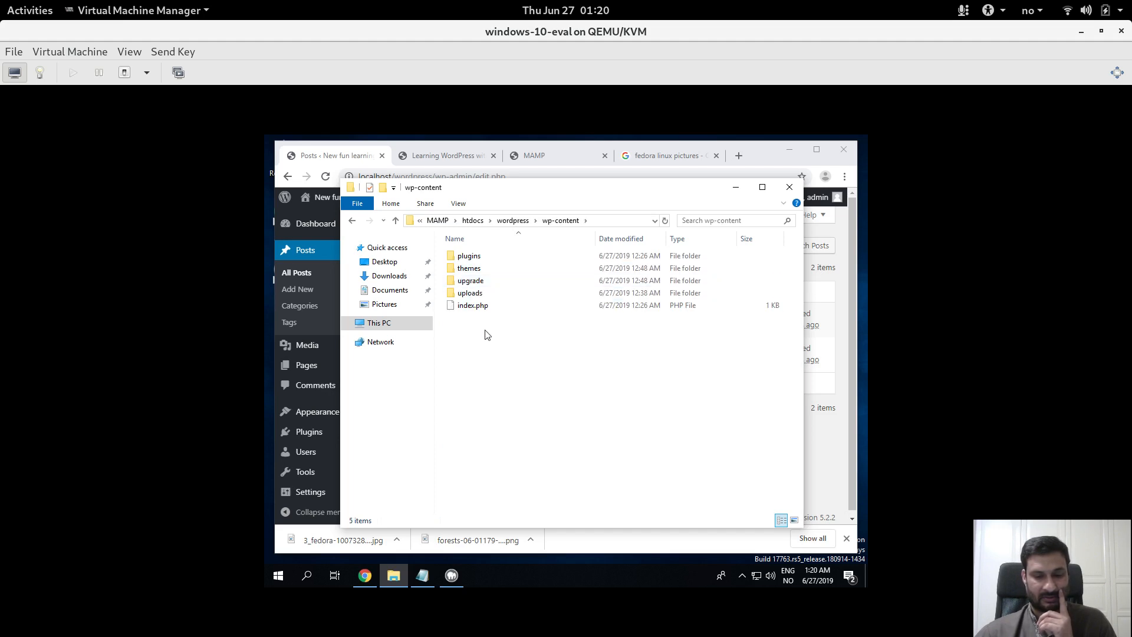
drag(487, 335, 464, 258)
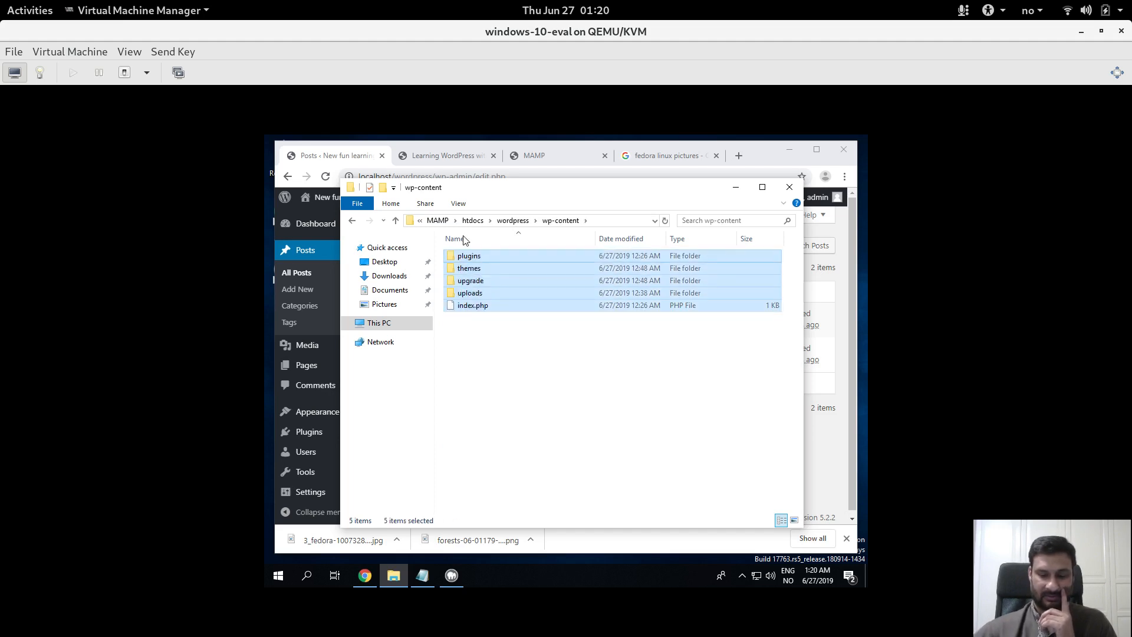
key(Delete)
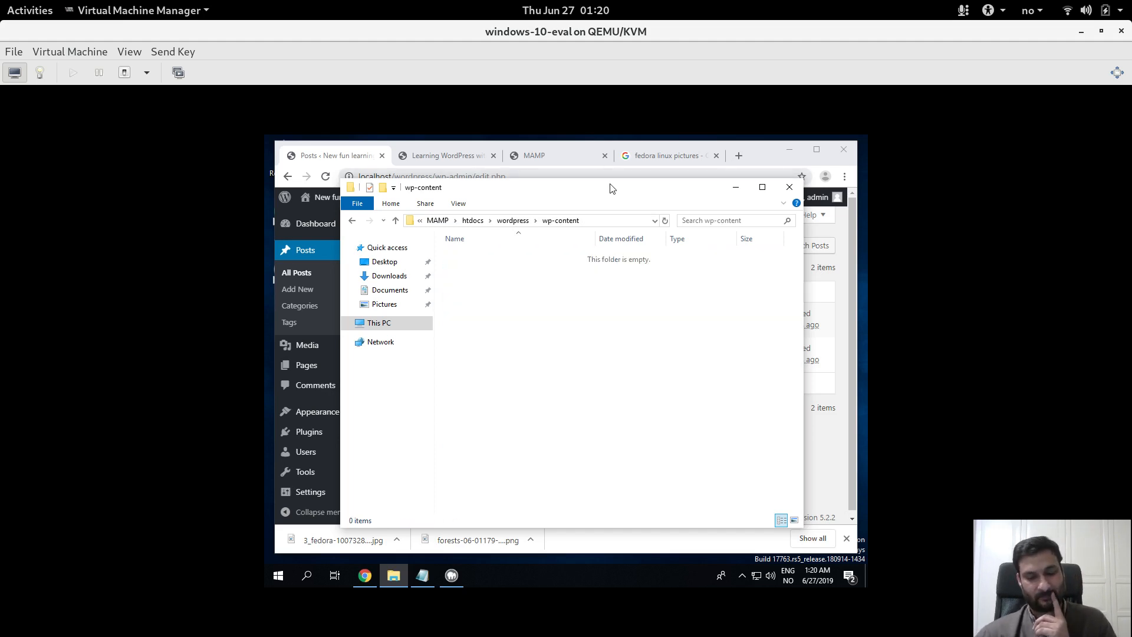
click(736, 187)
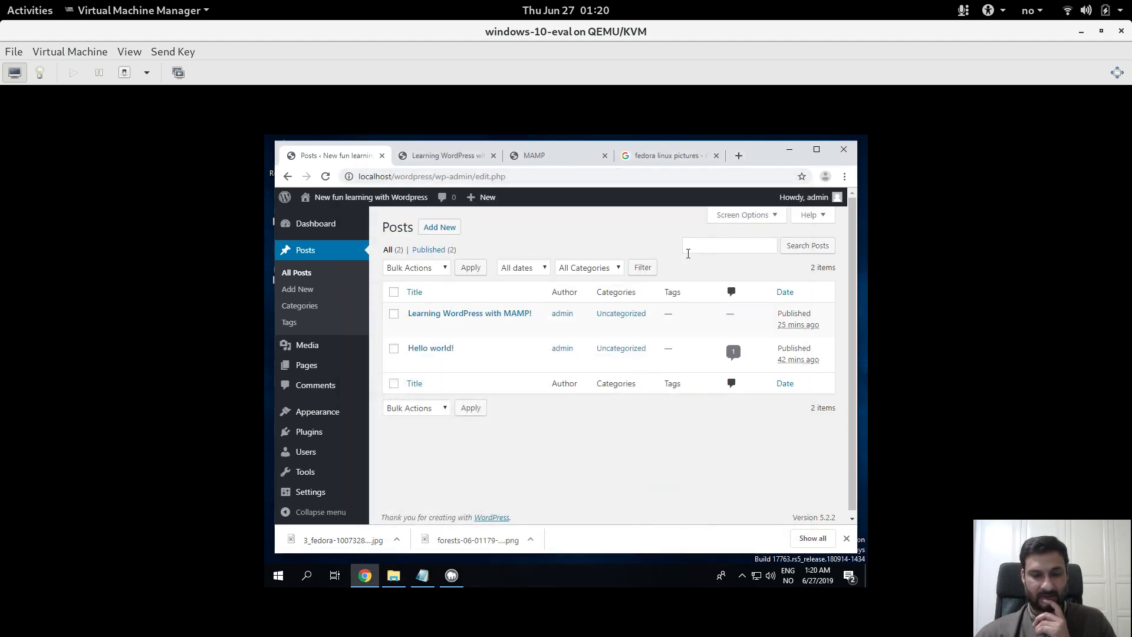
Reload the 'Learning WordPress with MAMP!' post tab and the admin Posts tab to test the site
click(436, 156)
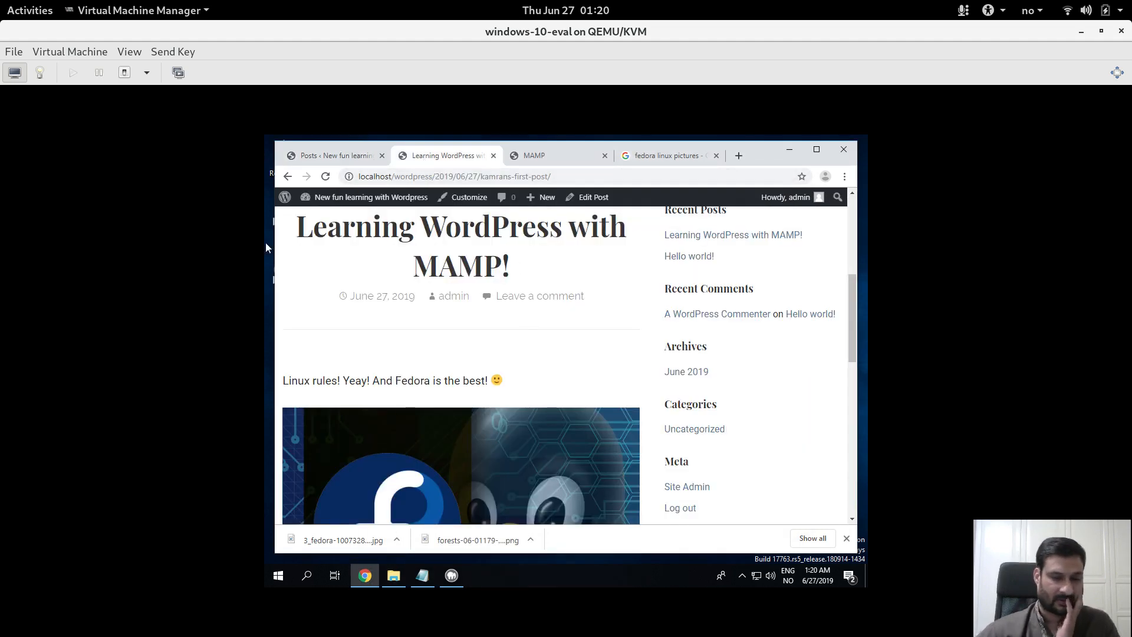
click(326, 177)
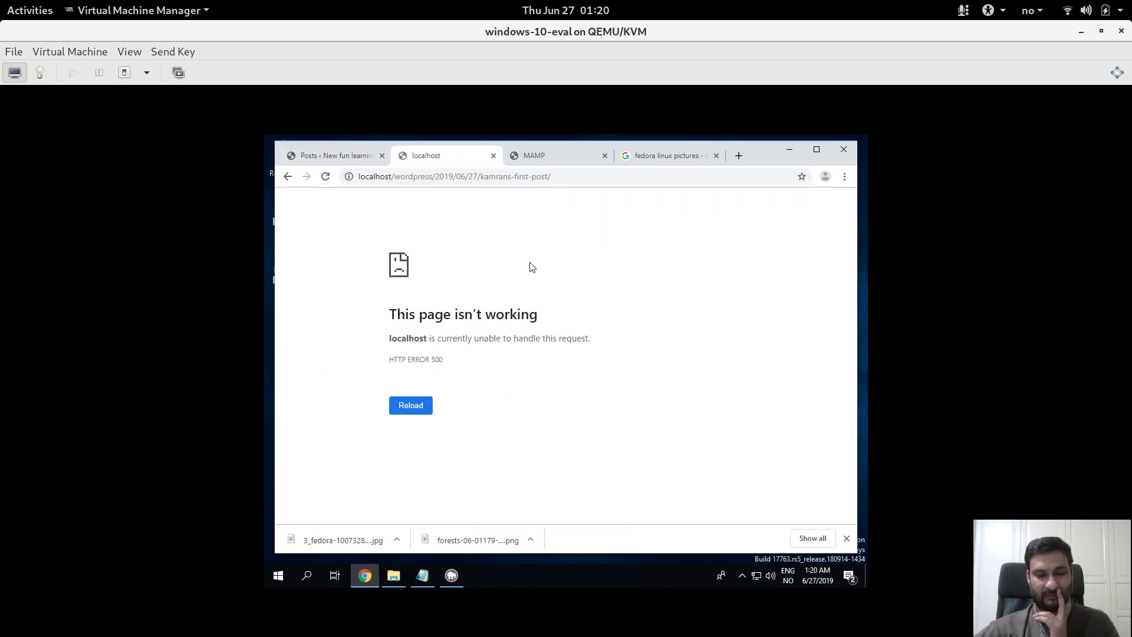
click(340, 156)
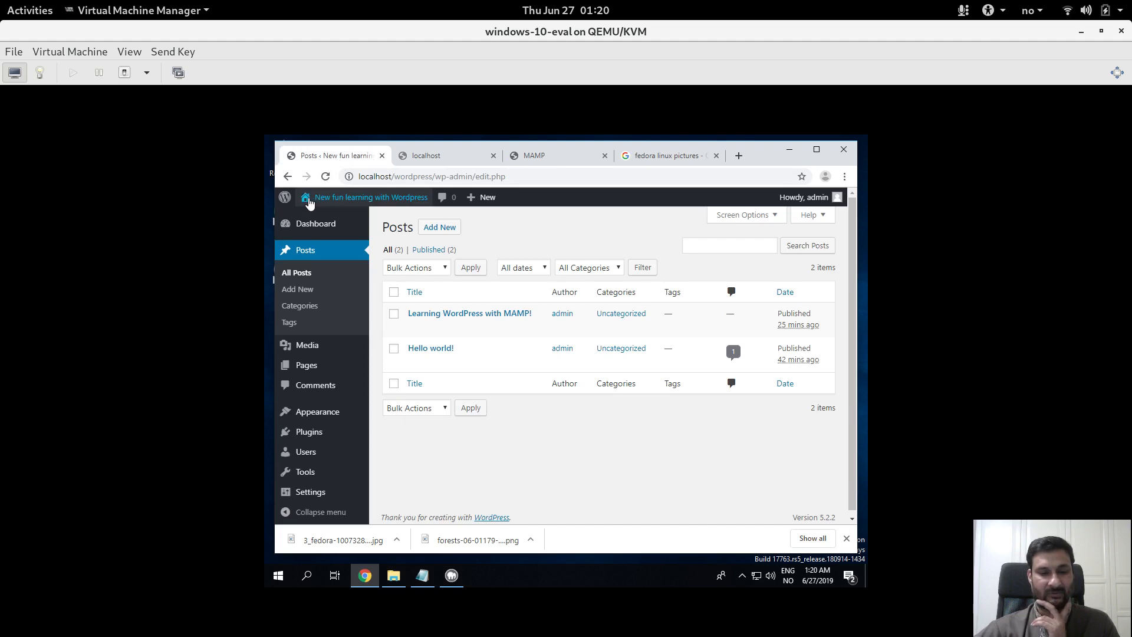
click(326, 177)
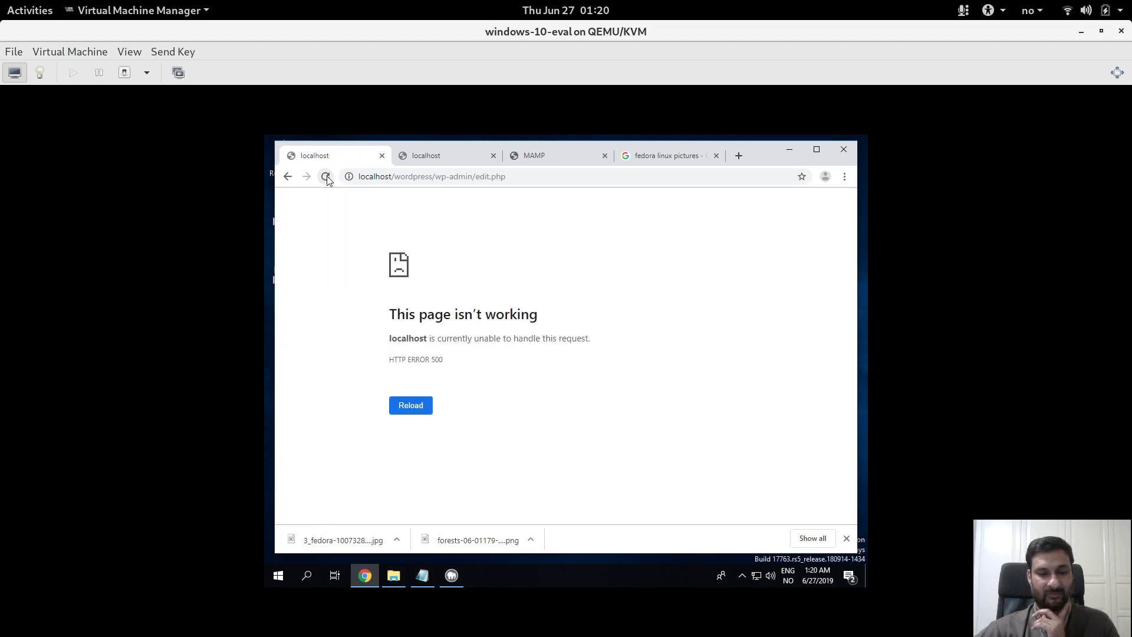
Load localhost/wordpress/ by removing wp-admin/edit.php, and highlight the resulting HTTP ERROR 500
drag(437, 177, 651, 185)
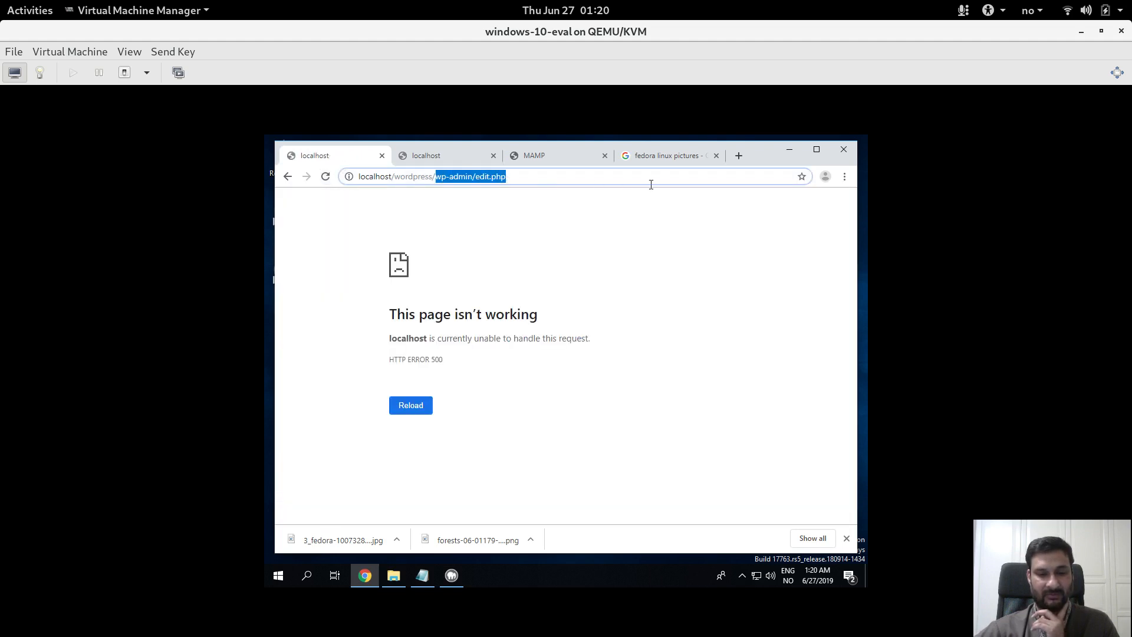
key(BackSpace)
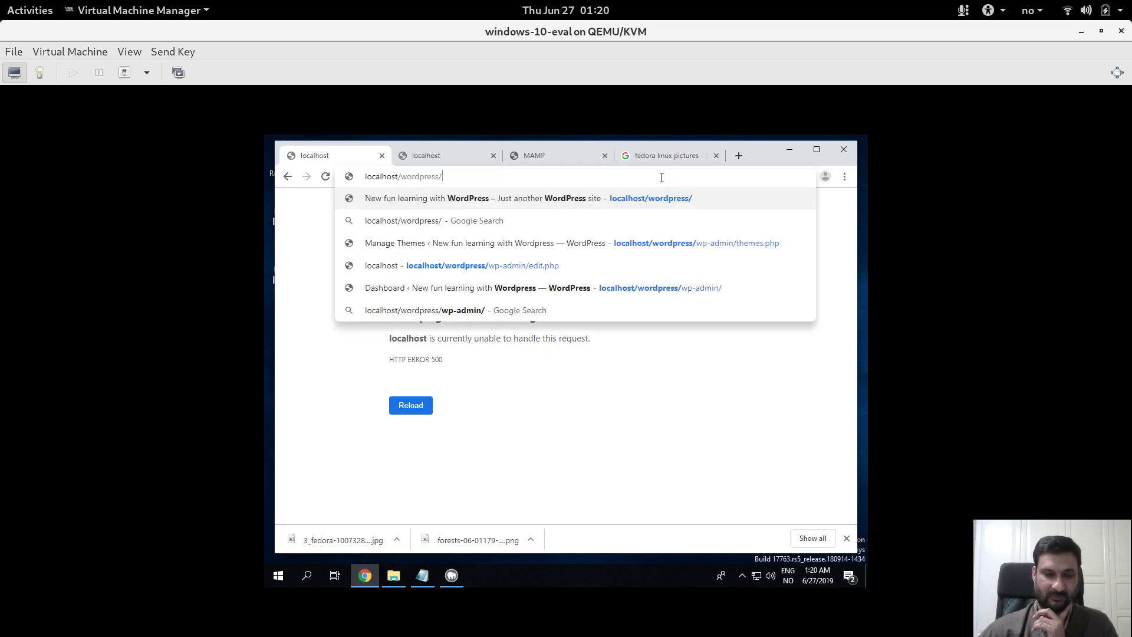
key(Return)
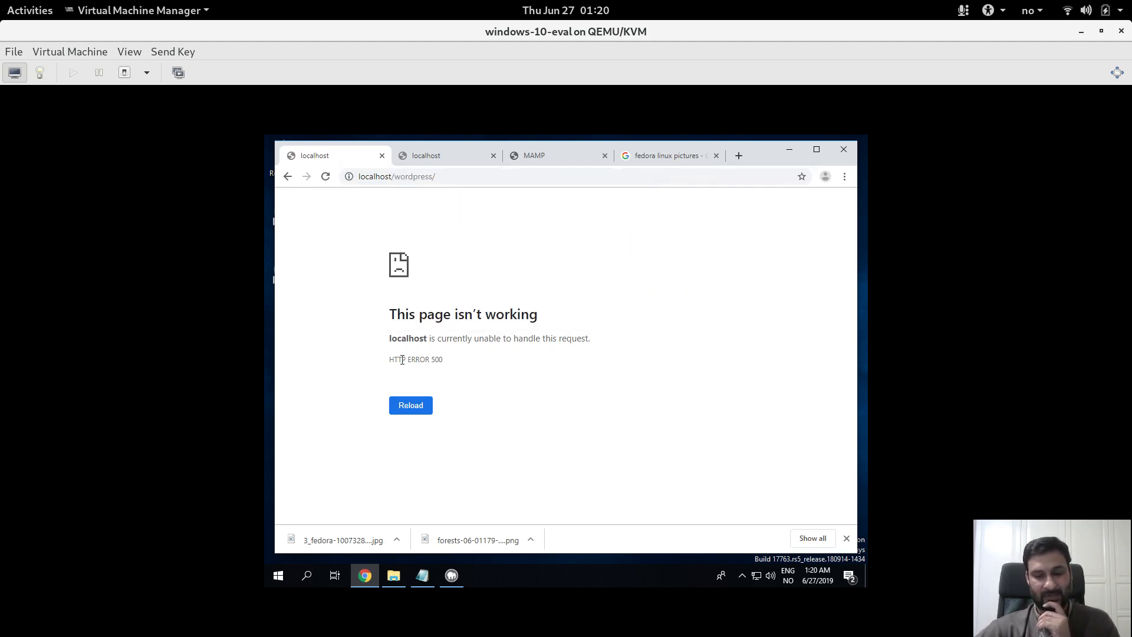
drag(389, 364, 453, 366)
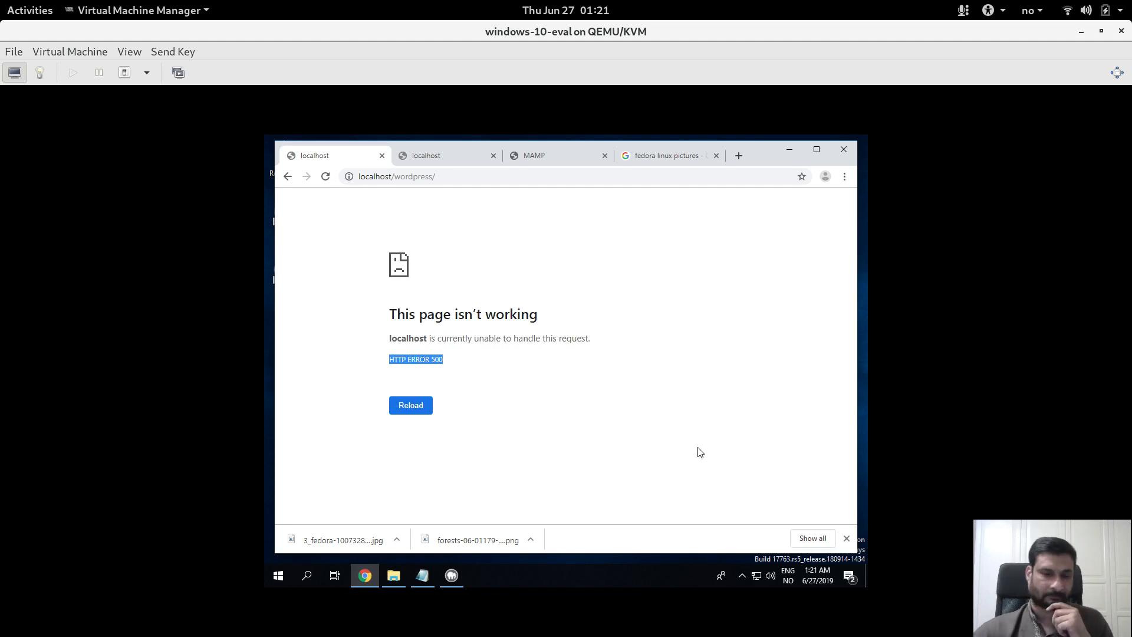
Navigate File Explorer to C:\MAMP\htdocs with the VM fullscreen and select the wordpress folder
click(789, 147)
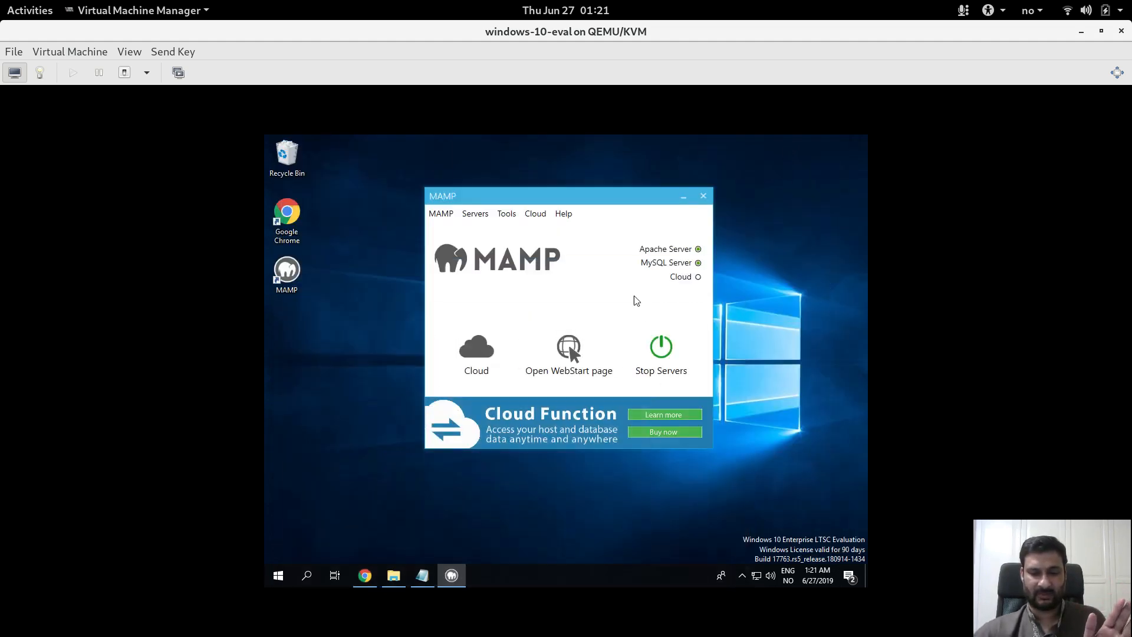
click(403, 583)
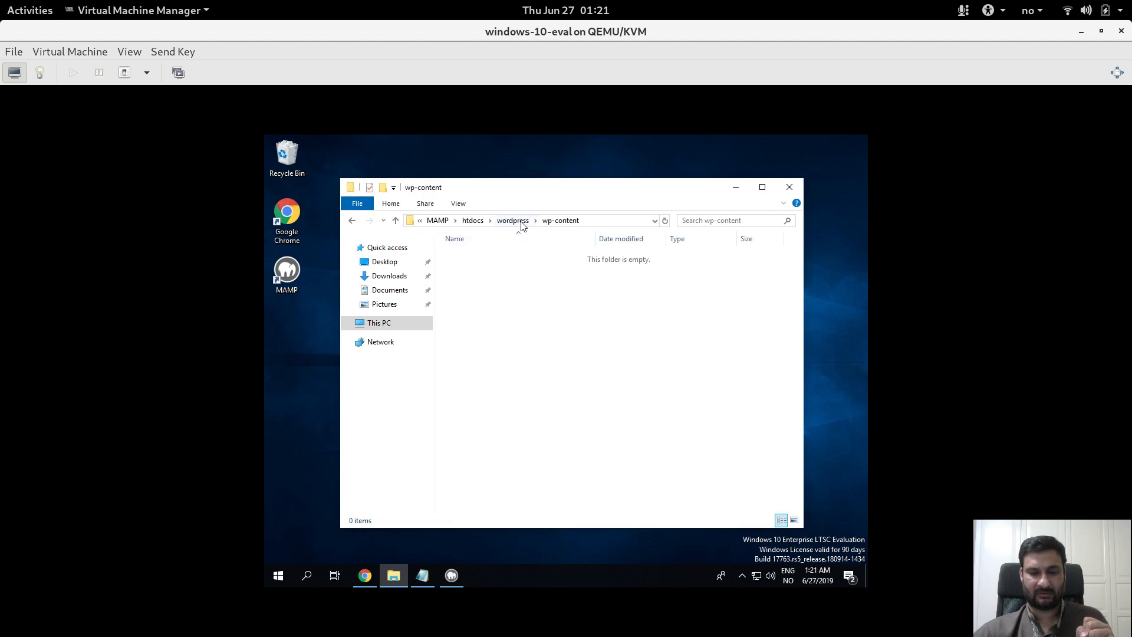
click(477, 222)
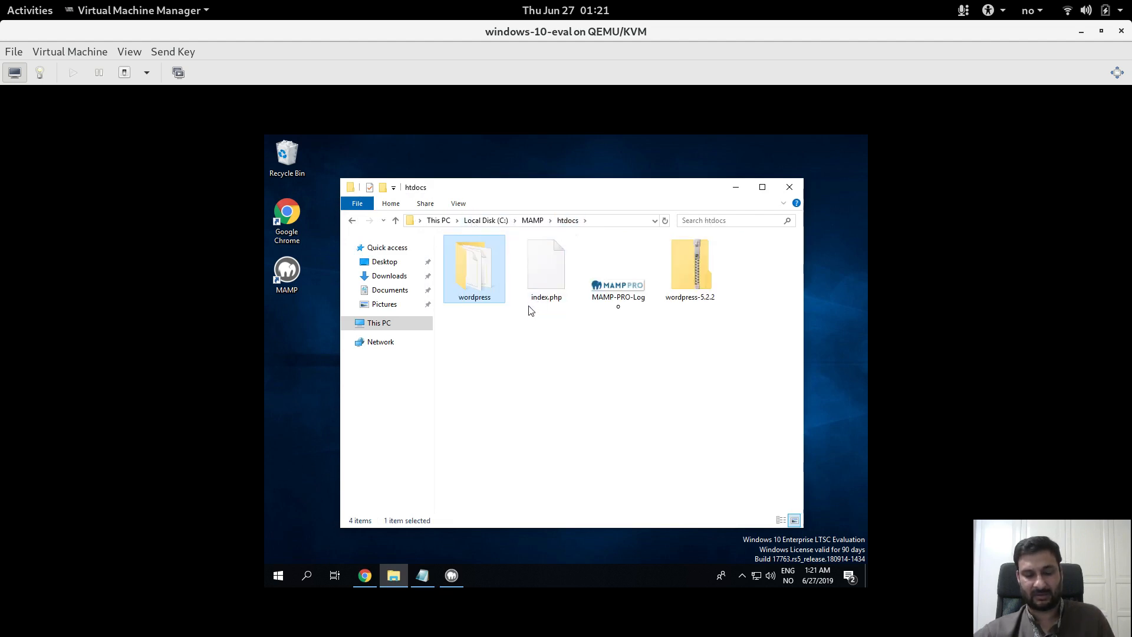
click(1117, 72)
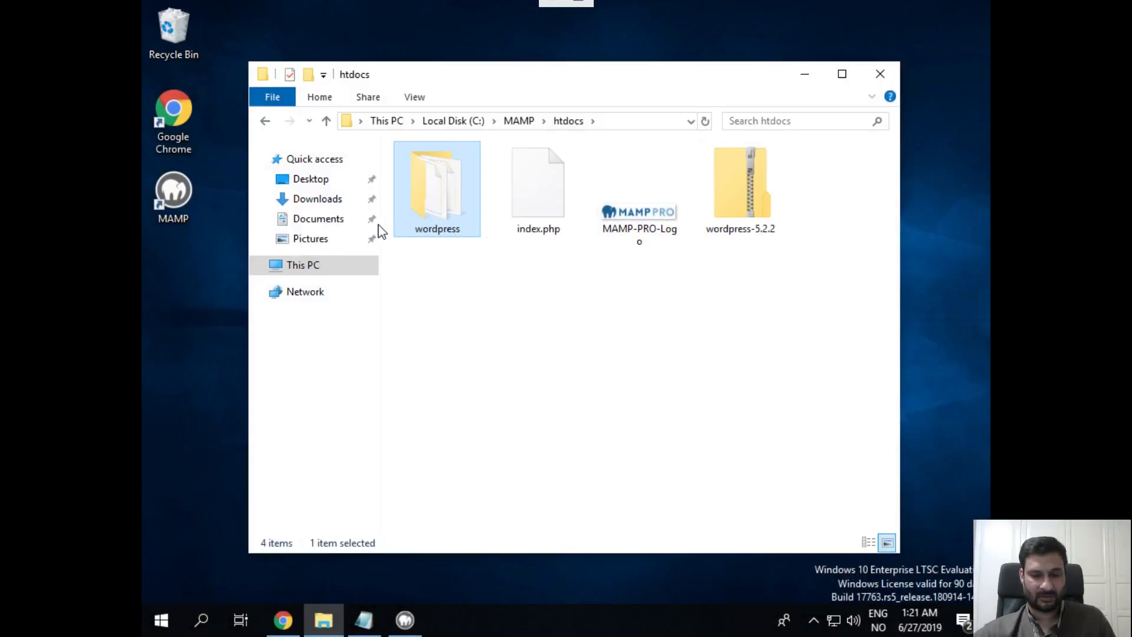
click(521, 122)
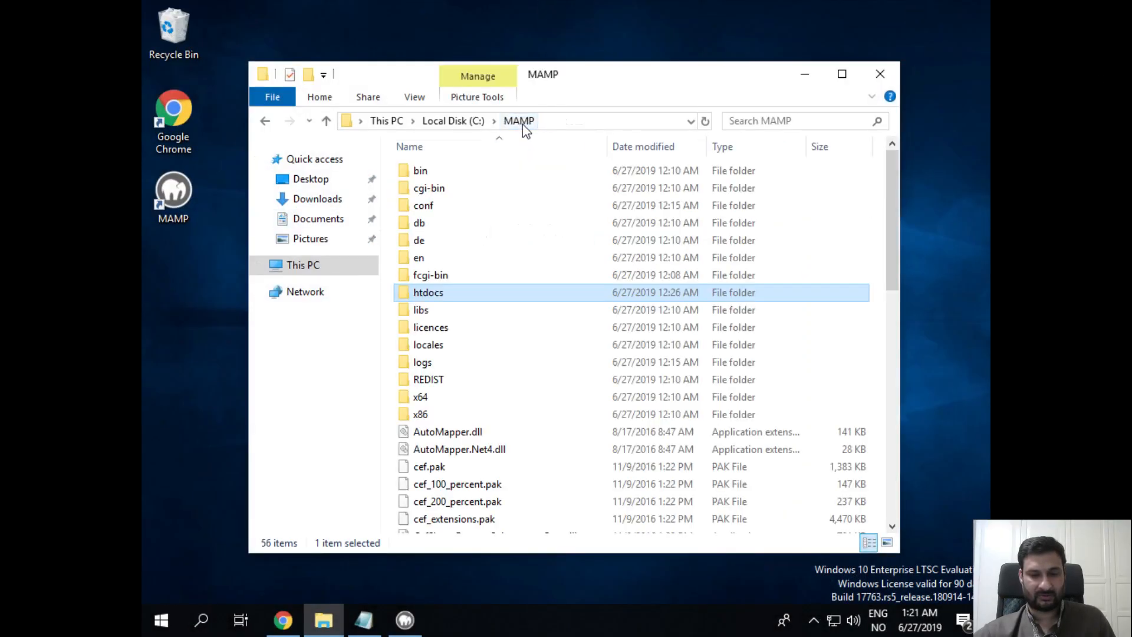
double_click(441, 294)
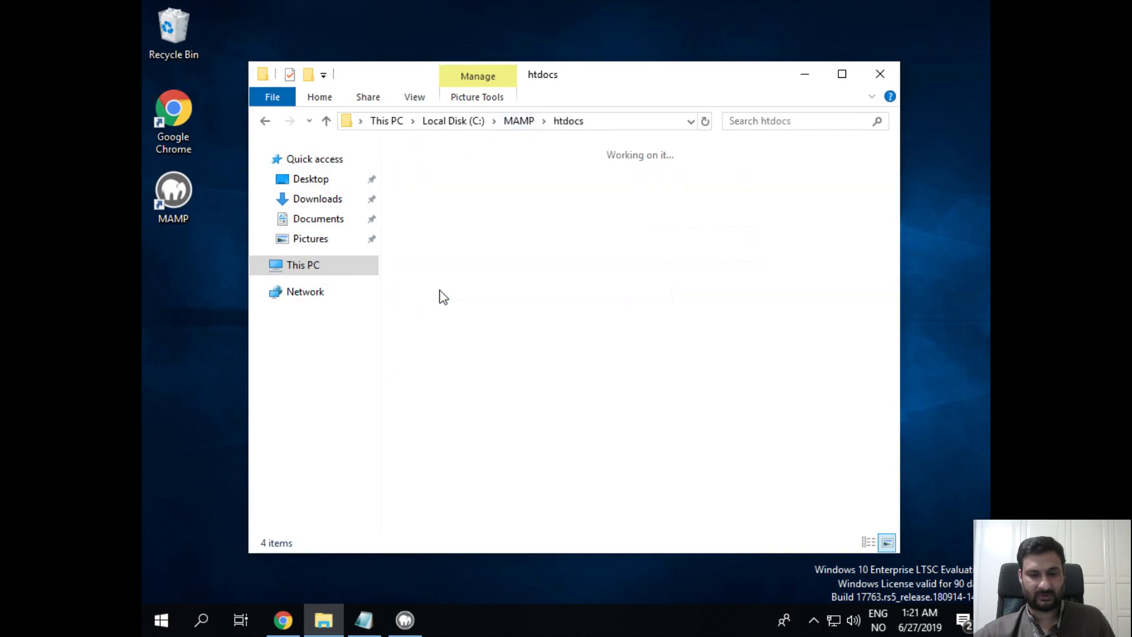
click(448, 211)
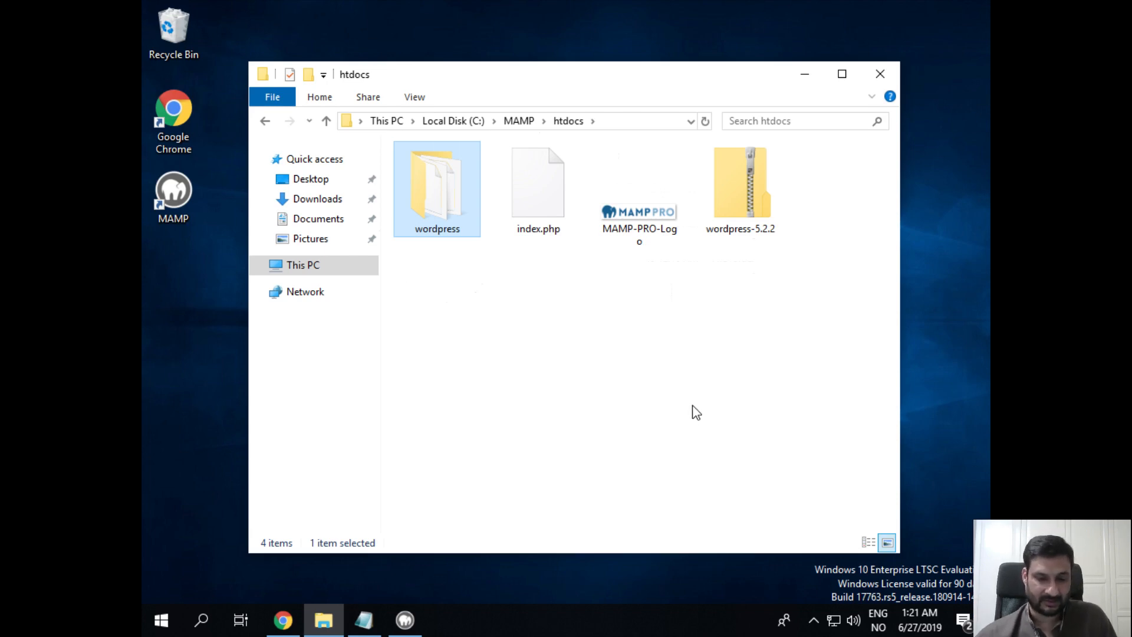
Delete the old wordpress folder from htdocs
right_click(454, 215)
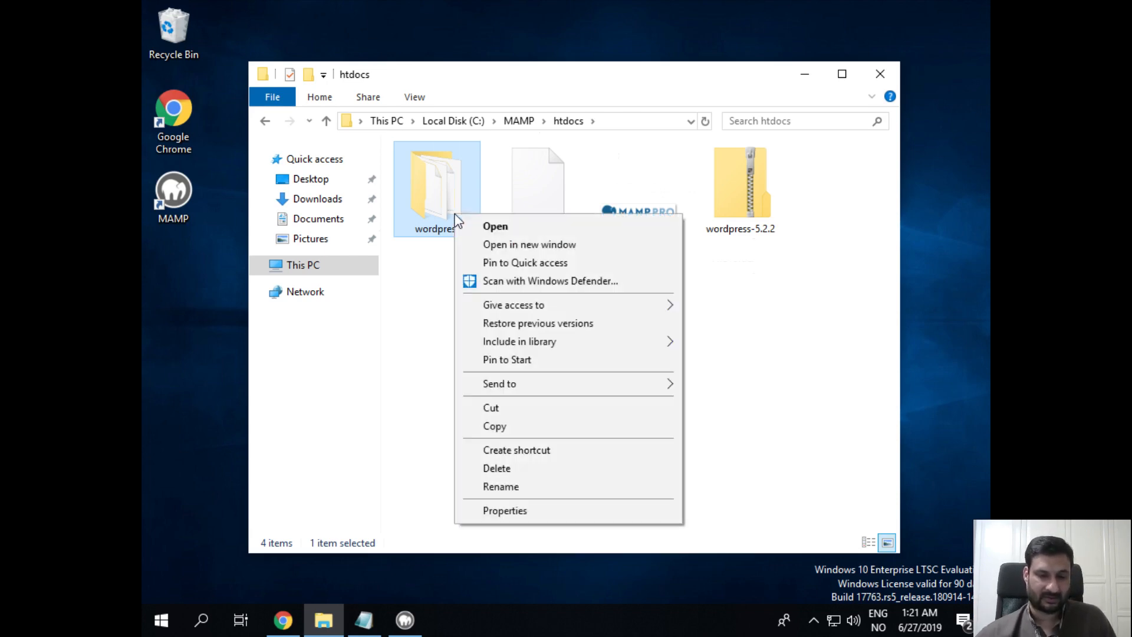
click(533, 470)
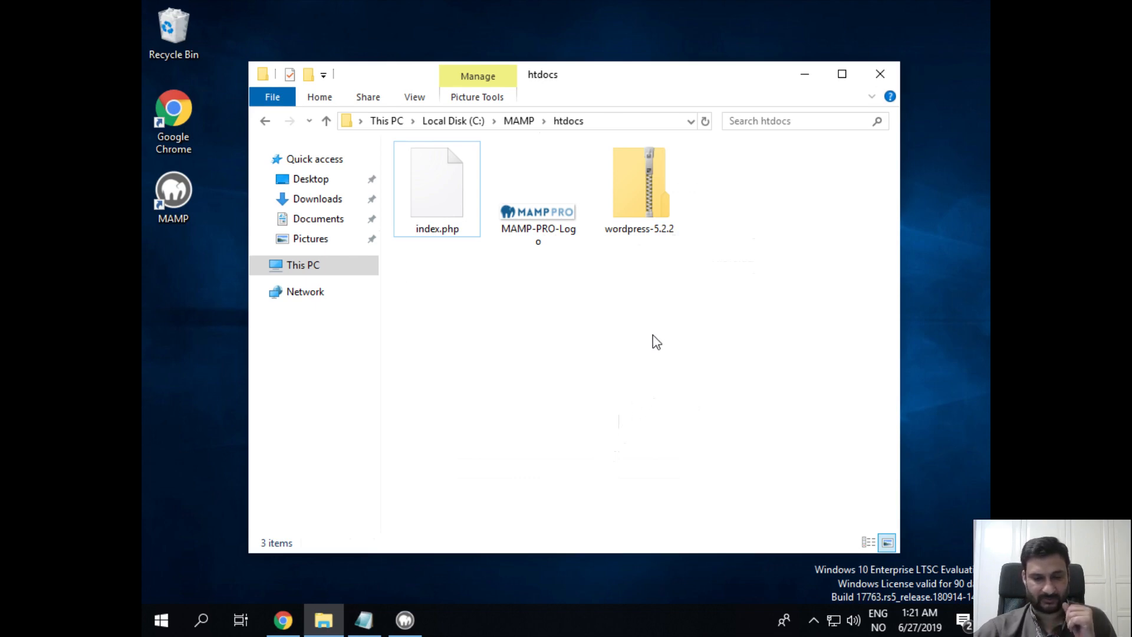
right_click(641, 179)
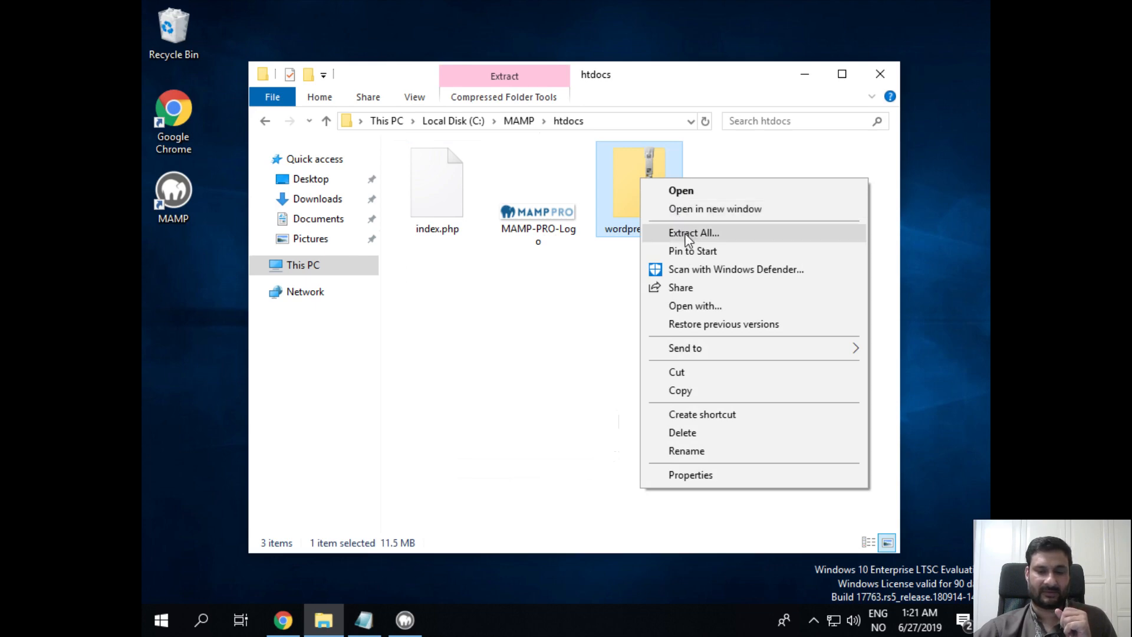
Browse Downloads and This PC, then open Local Disk (C:)
click(328, 200)
click(840, 182)
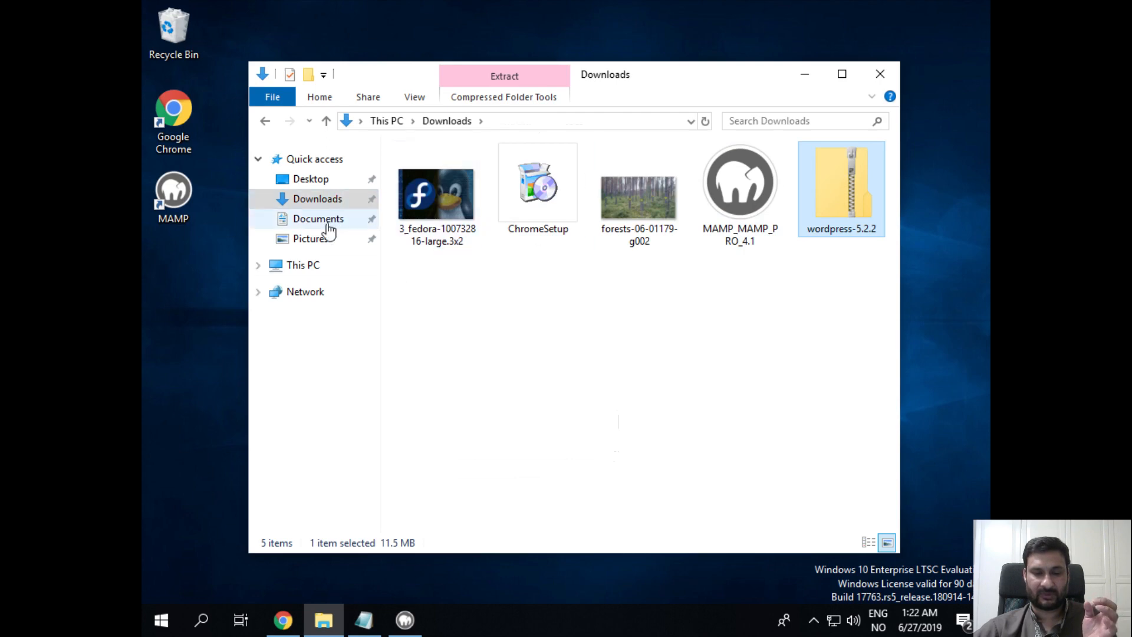
click(318, 263)
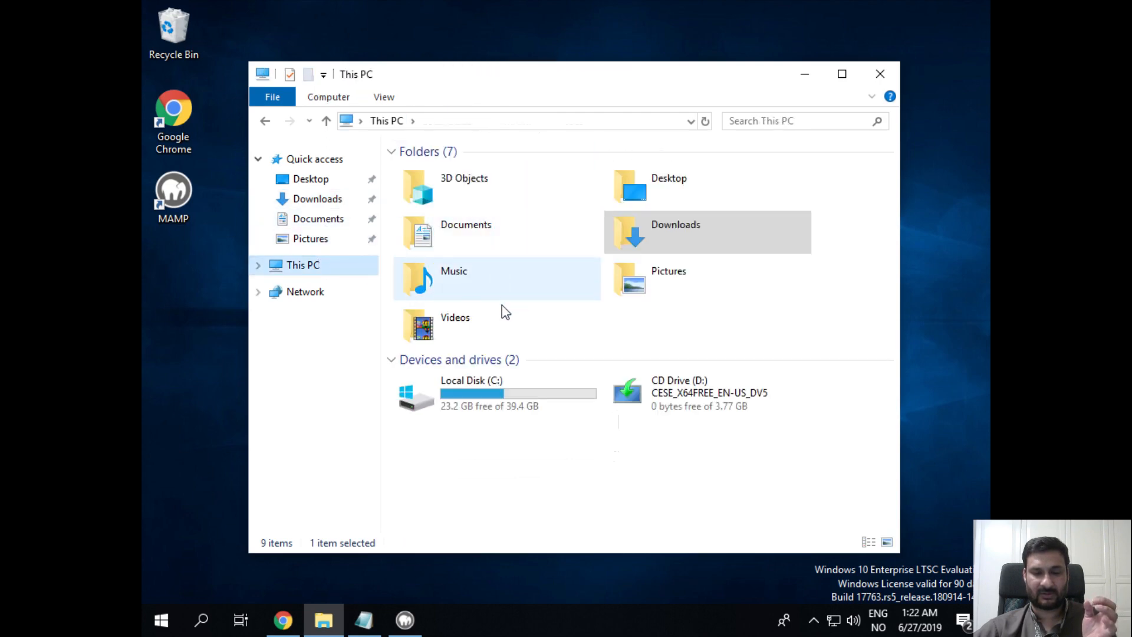
double_click(511, 394)
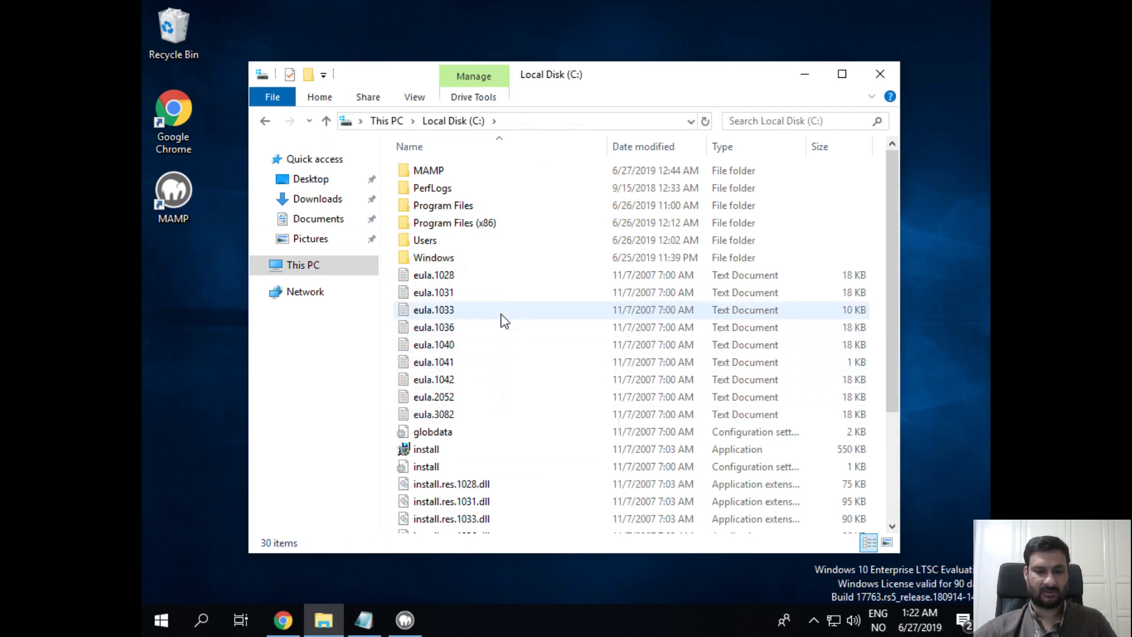
Extract All on wordpress-5.2.2 with the destination trimmed to C:\MAMP\htdocs\, starting the 2,028-item copy
click(437, 176)
double_click(437, 176)
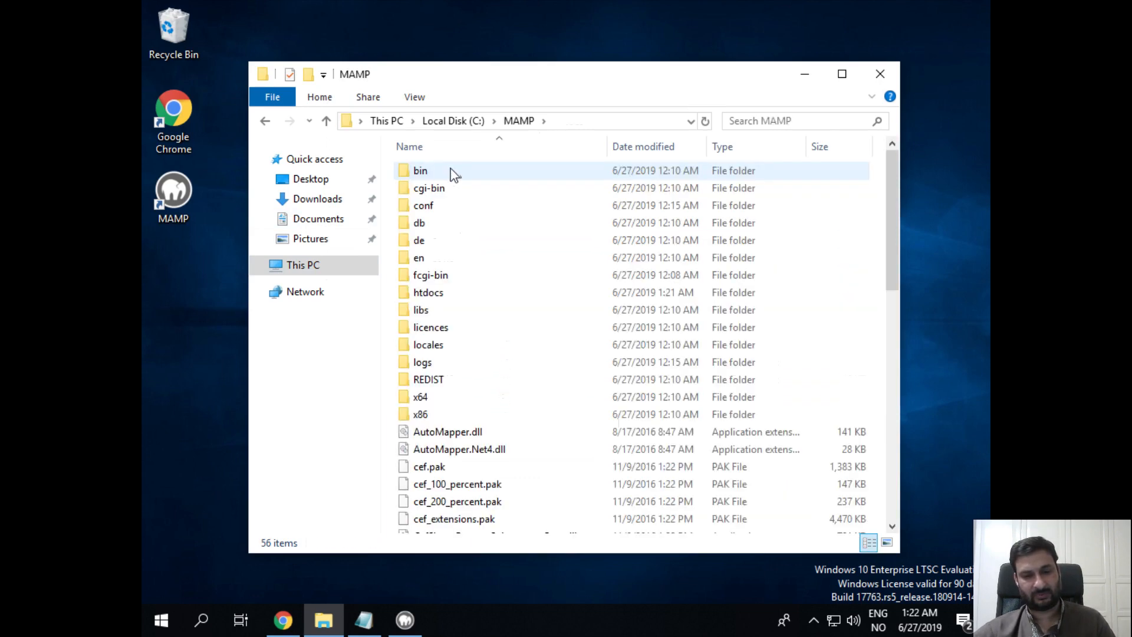
double_click(449, 294)
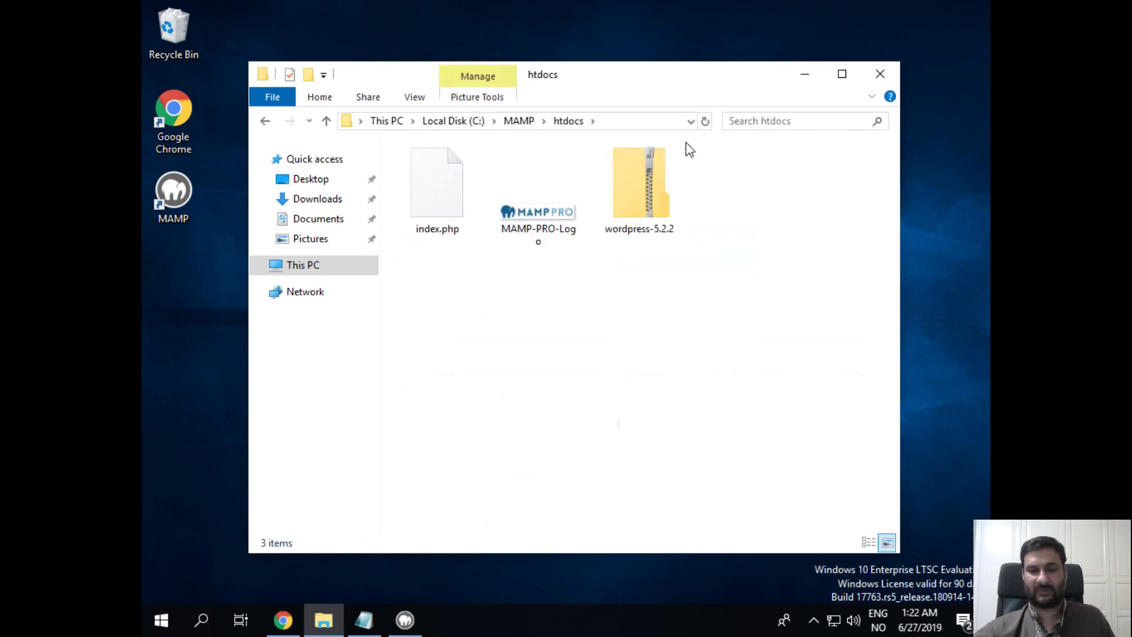
right_click(643, 195)
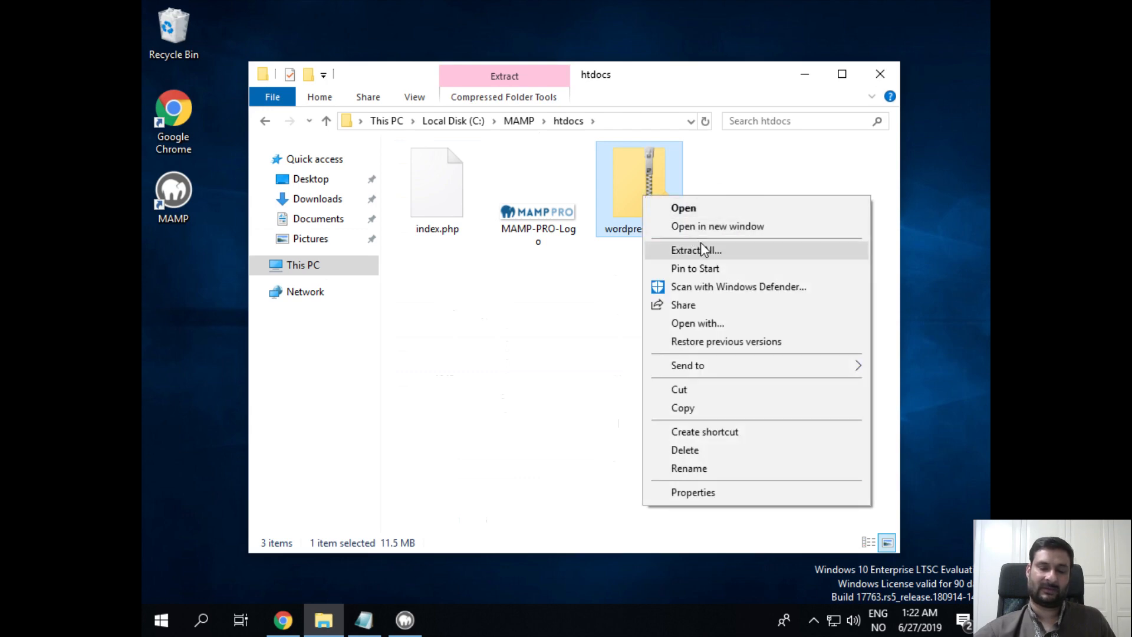
click(745, 250)
click(586, 241)
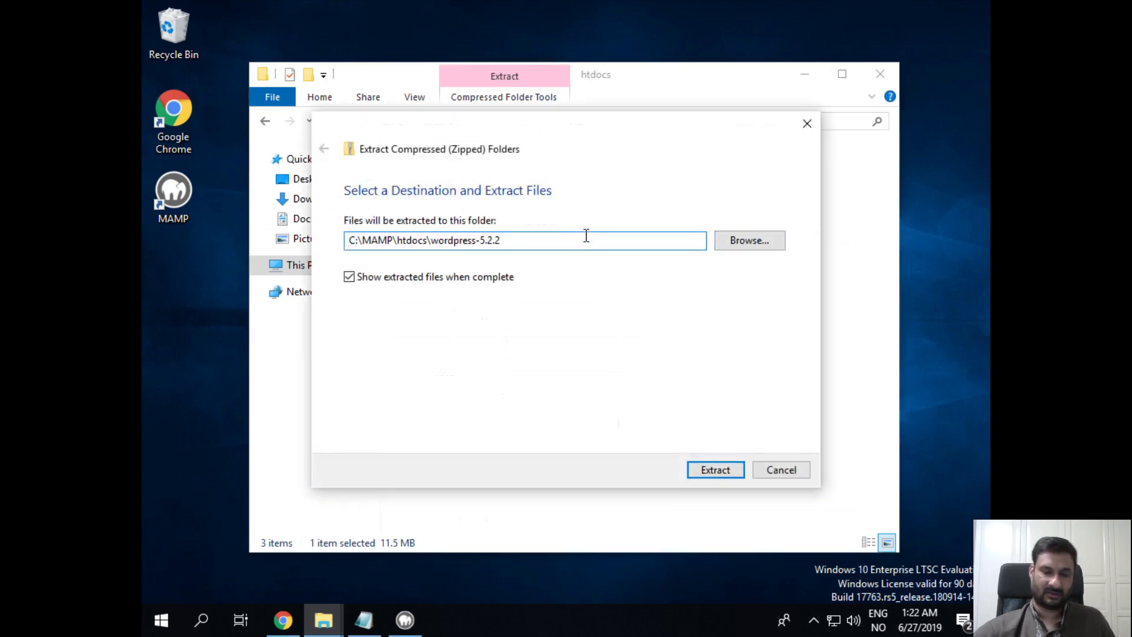
key(BackSpace)
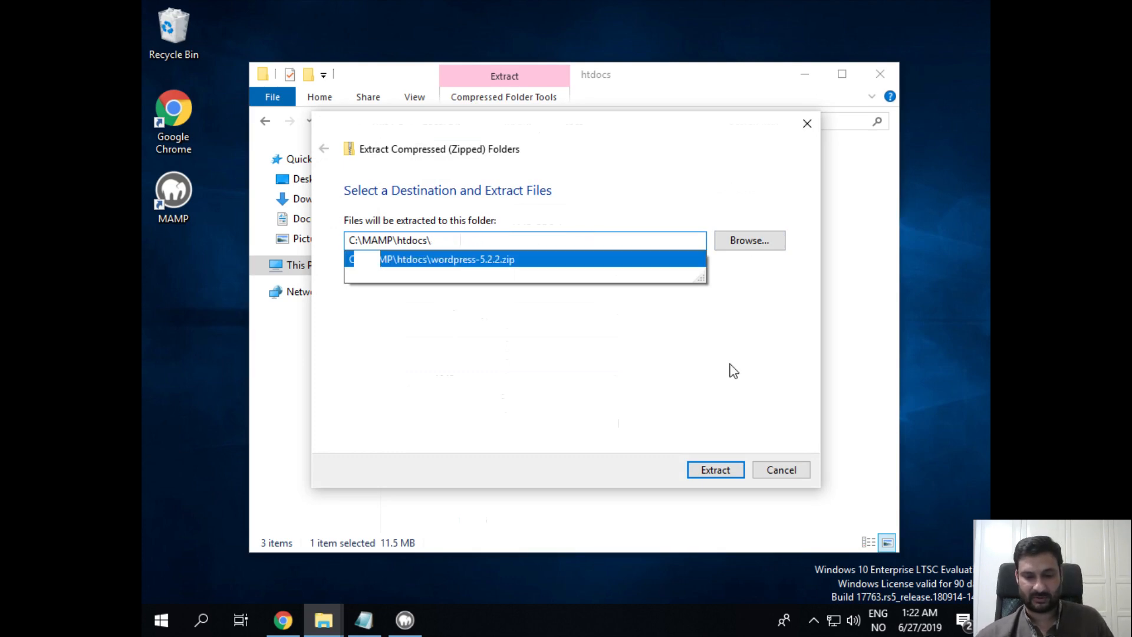
click(733, 373)
click(702, 470)
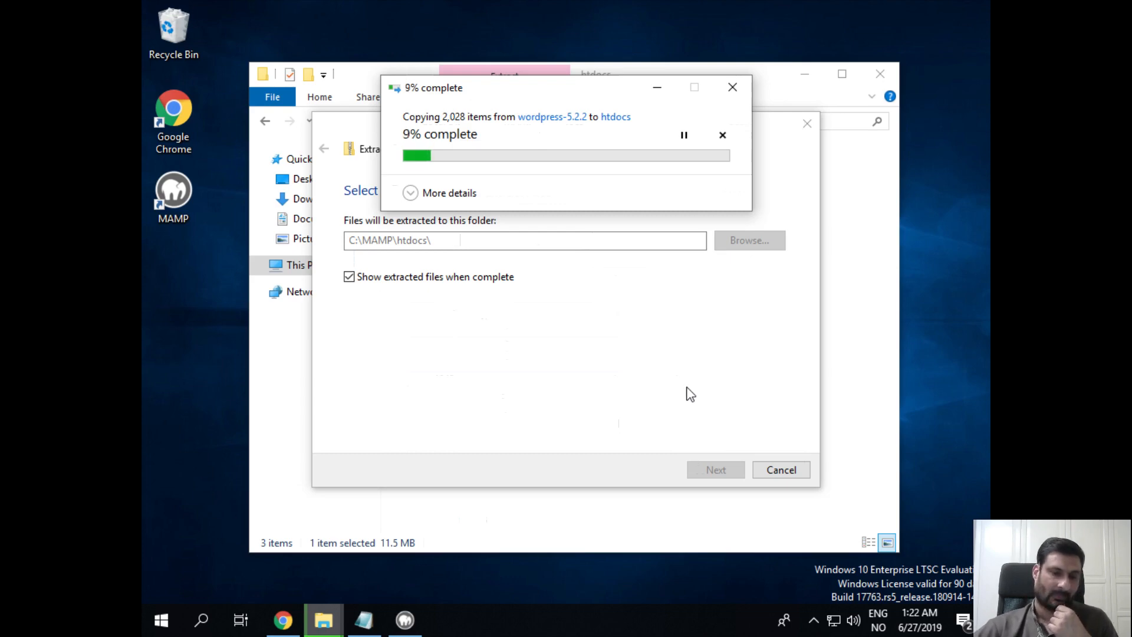
Review the new wordpress database credentials in the notes, then hide Notepad and the copy dialog, bringing up MAMP
click(365, 620)
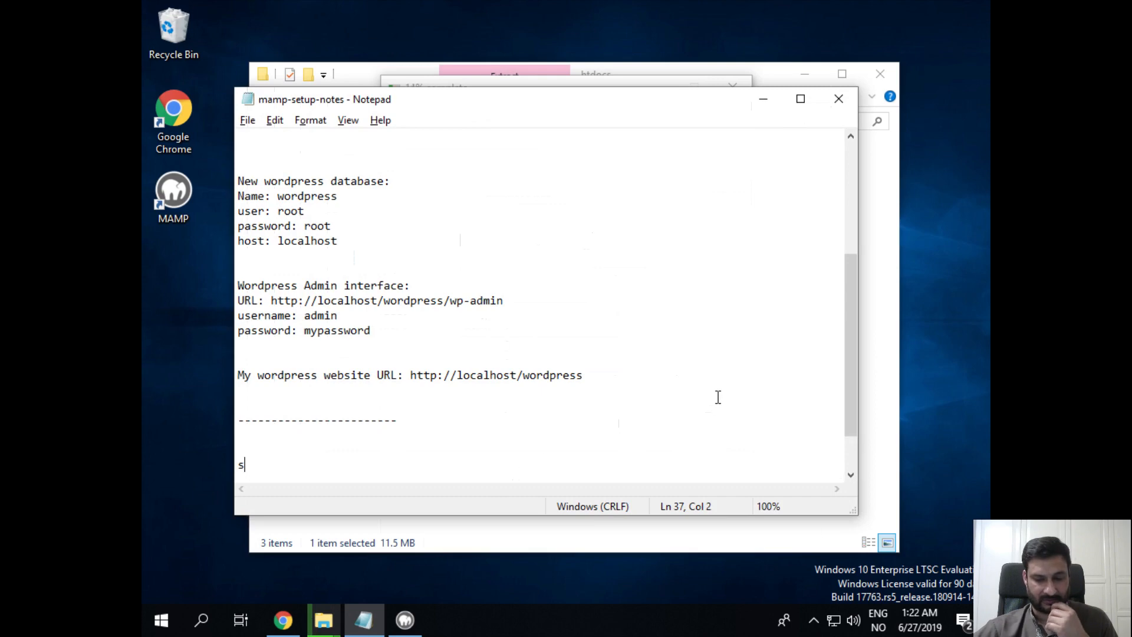
scroll(667, 397, up, 1)
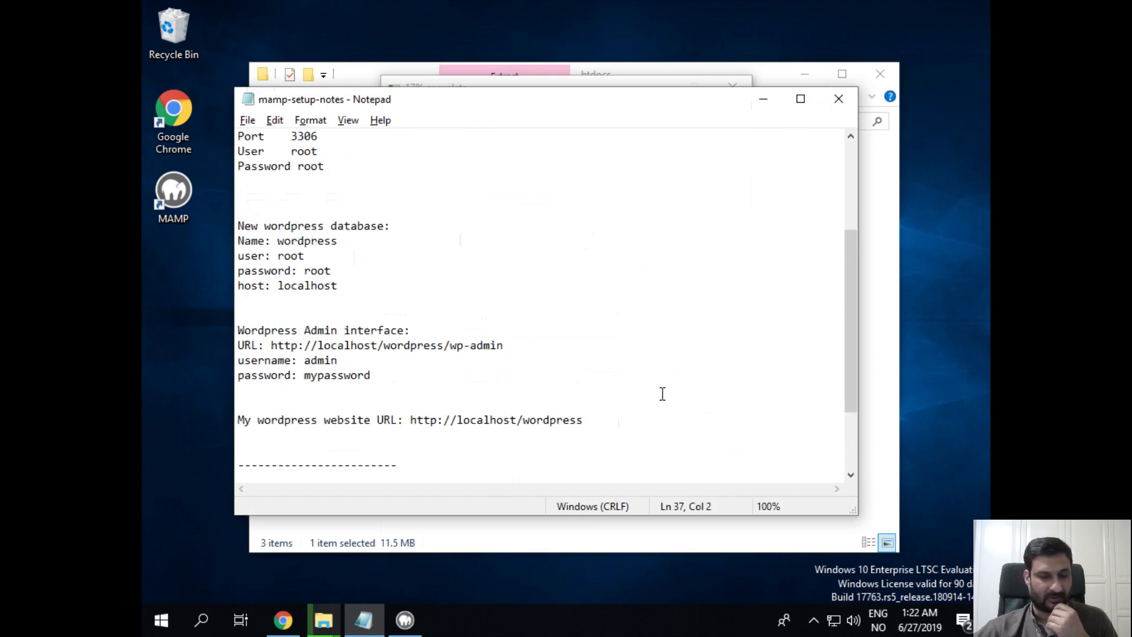
drag(390, 290, 150, 227)
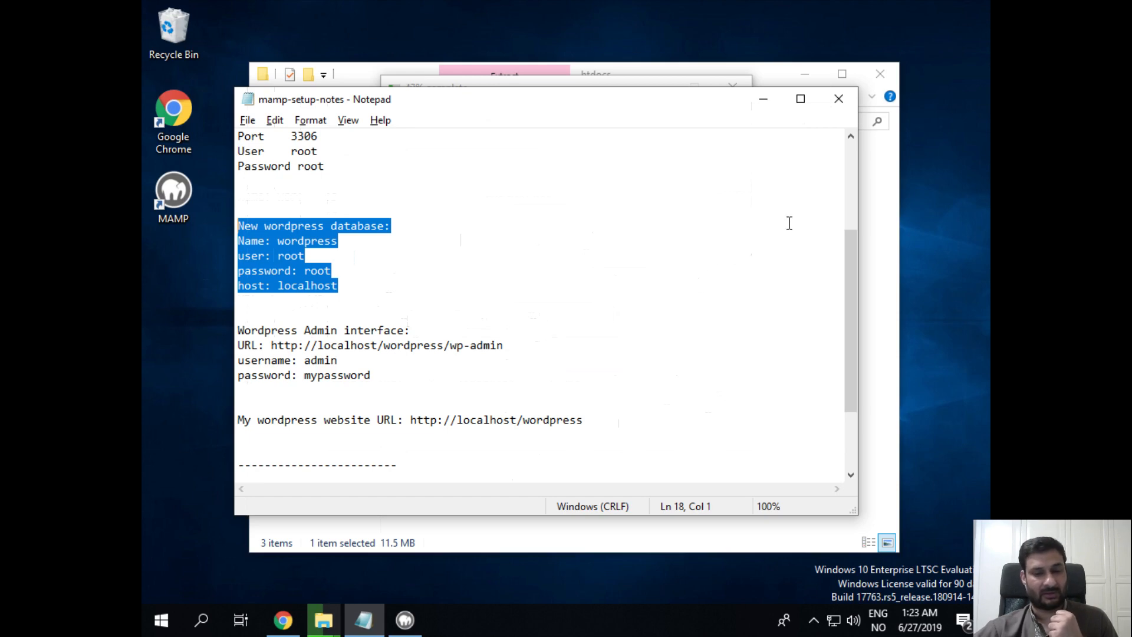
click(766, 100)
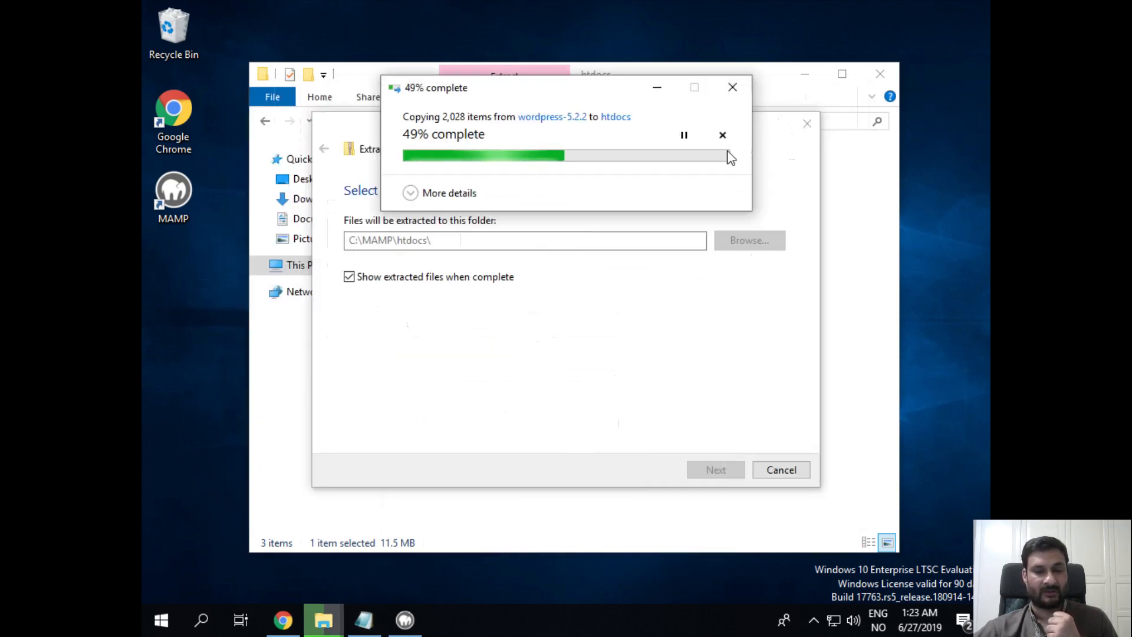
click(660, 88)
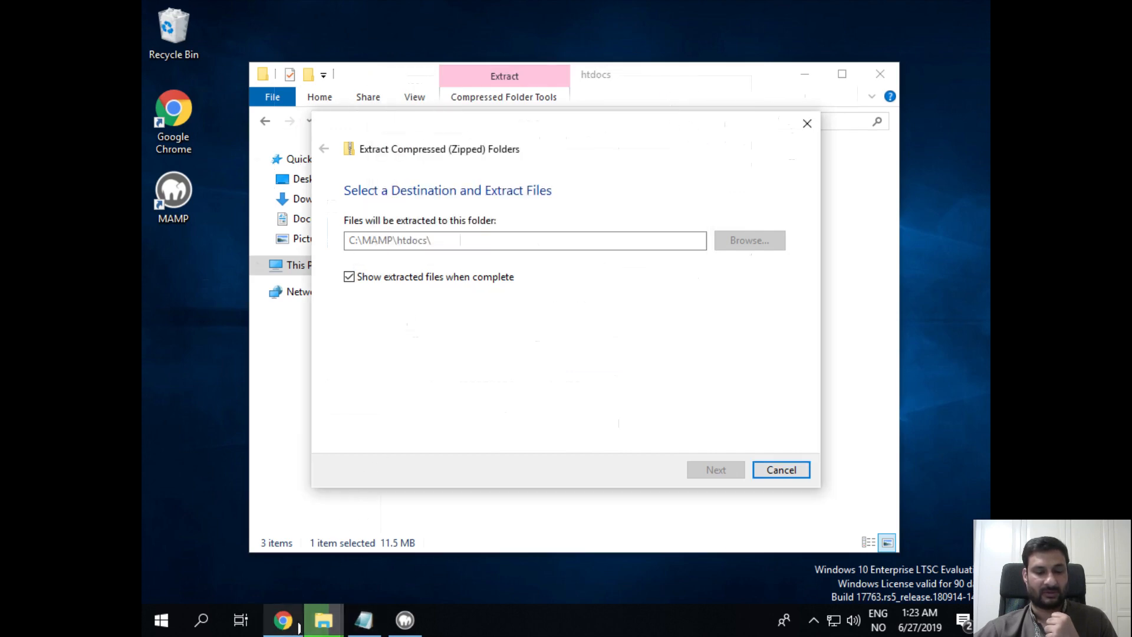
click(405, 620)
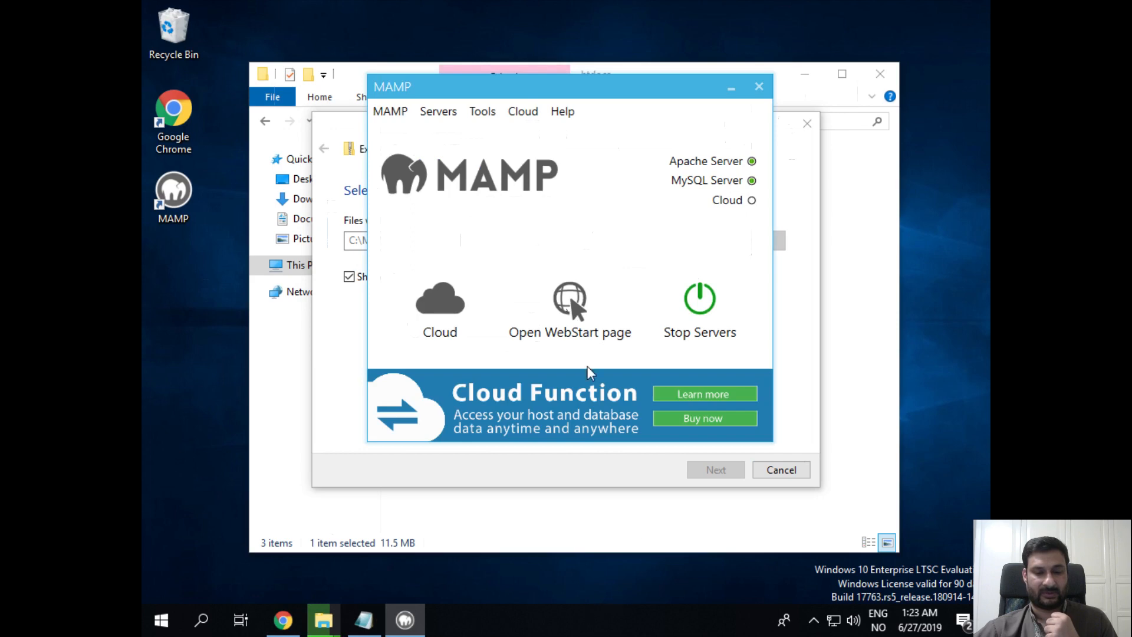
Open MAMP's WebStart page in Chrome and launch phpMyAdmin from its Tools menu
click(573, 302)
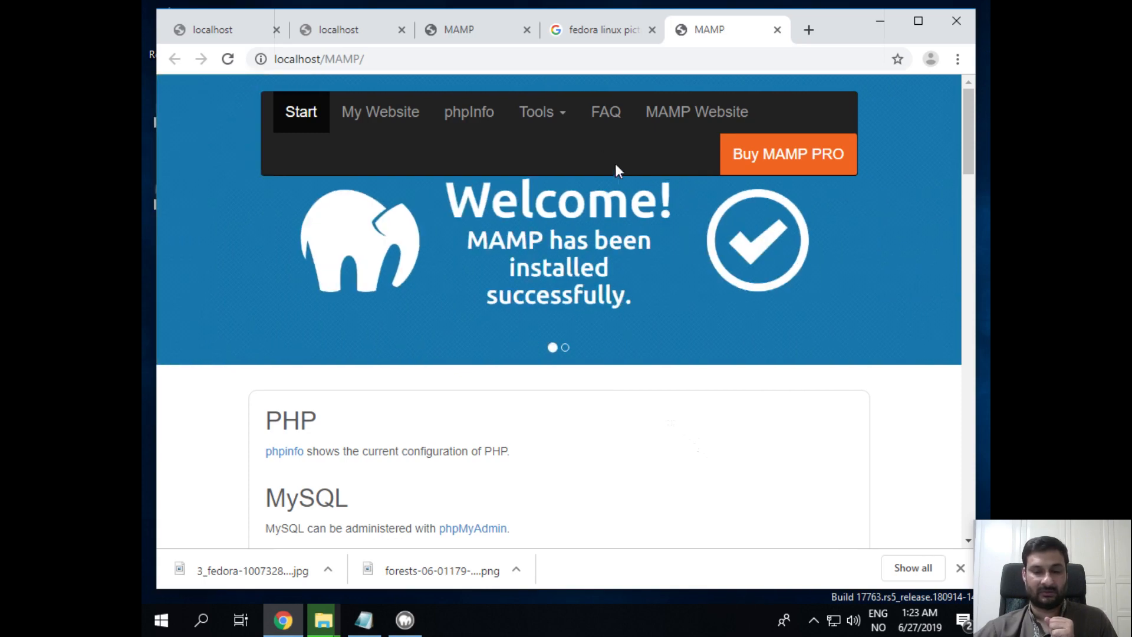
click(553, 111)
click(569, 157)
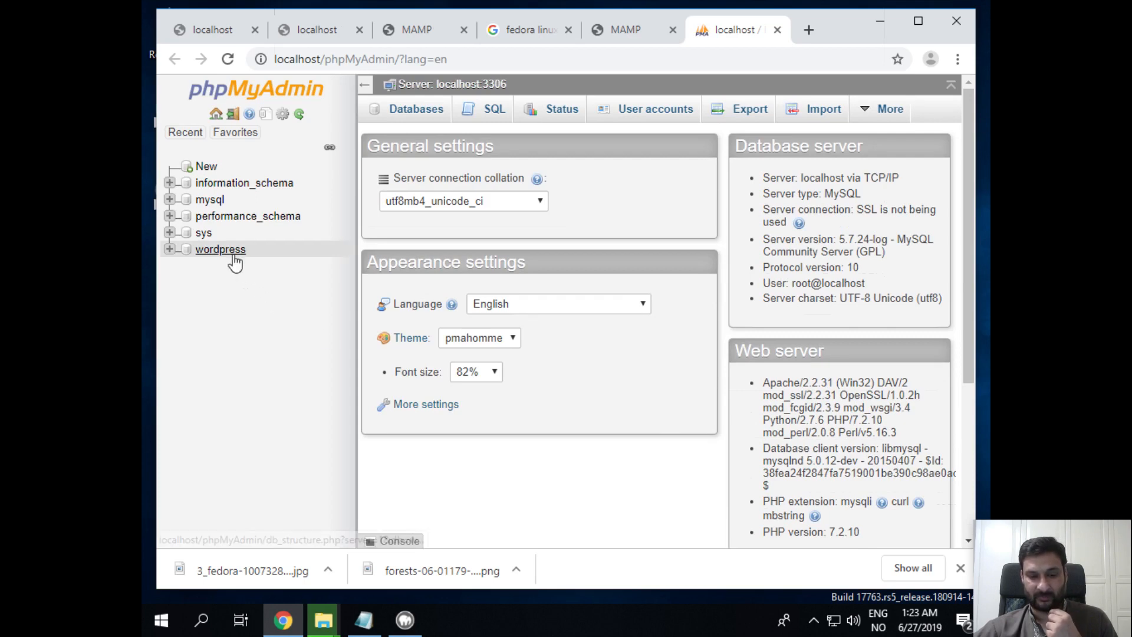
Open the wordpress database's structure page and review its 12 tables' row counts (144 in wp_options, 1 in wp_users)
click(169, 249)
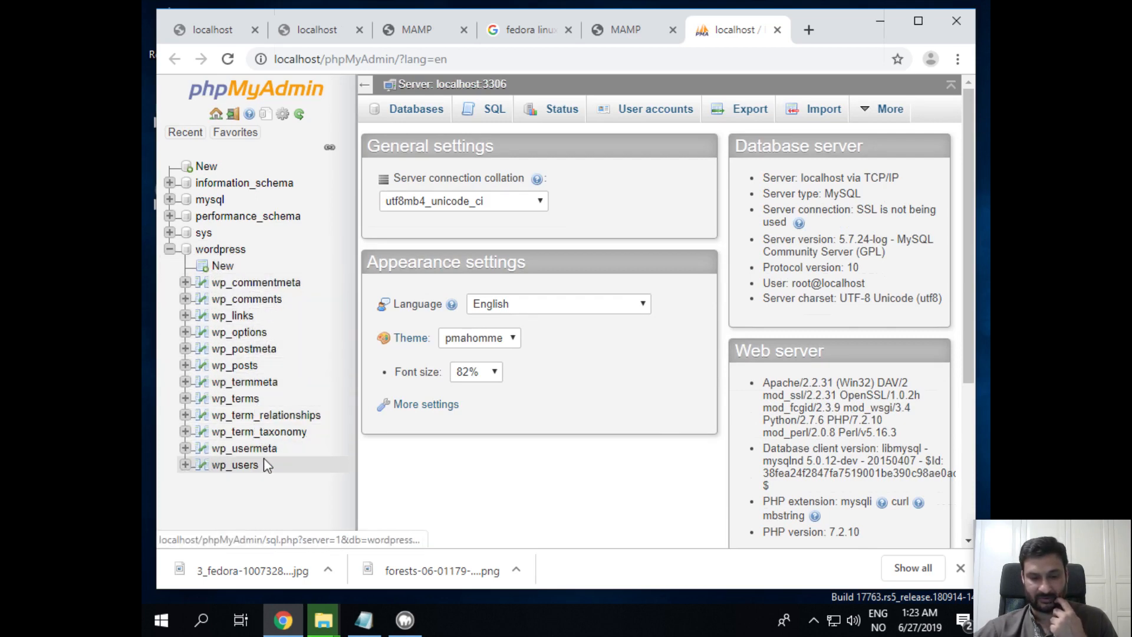
click(213, 252)
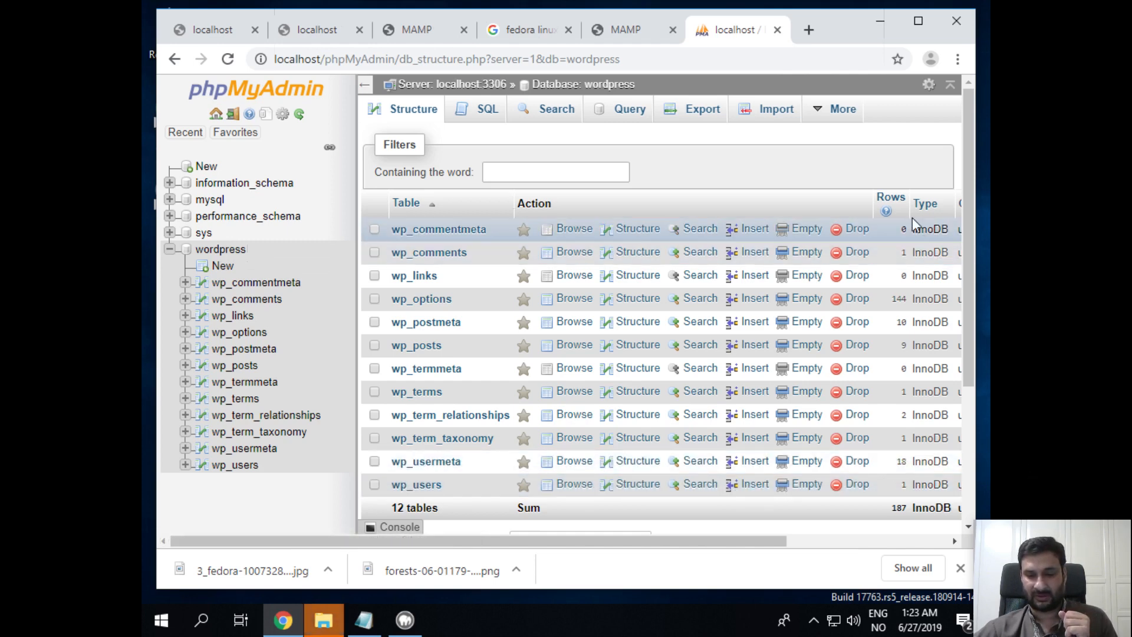
double_click(897, 300)
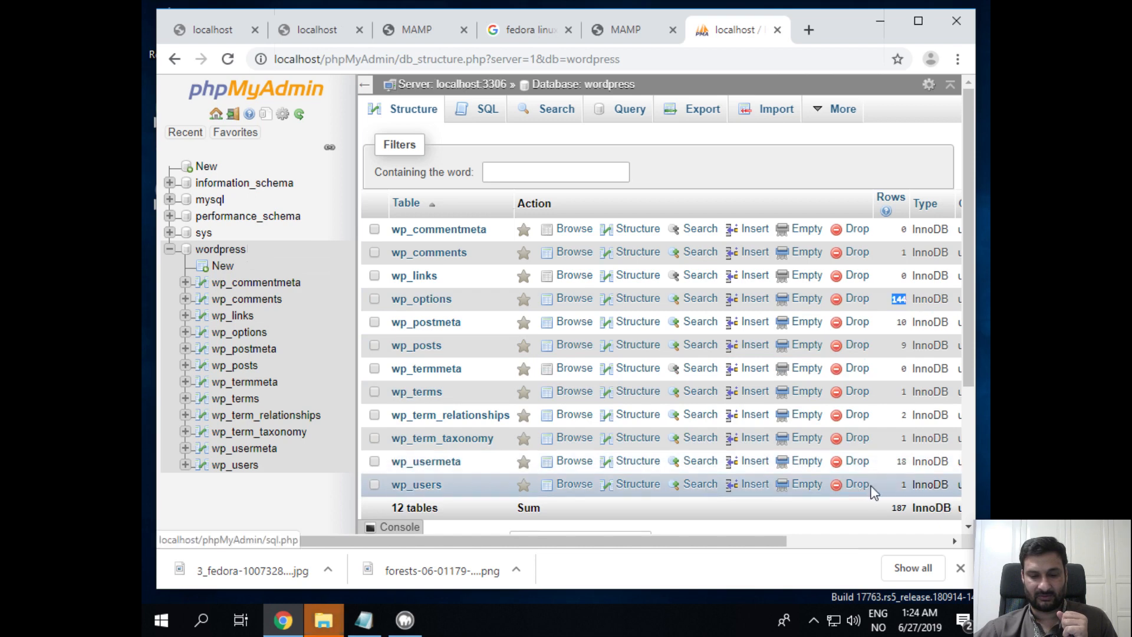
double_click(903, 485)
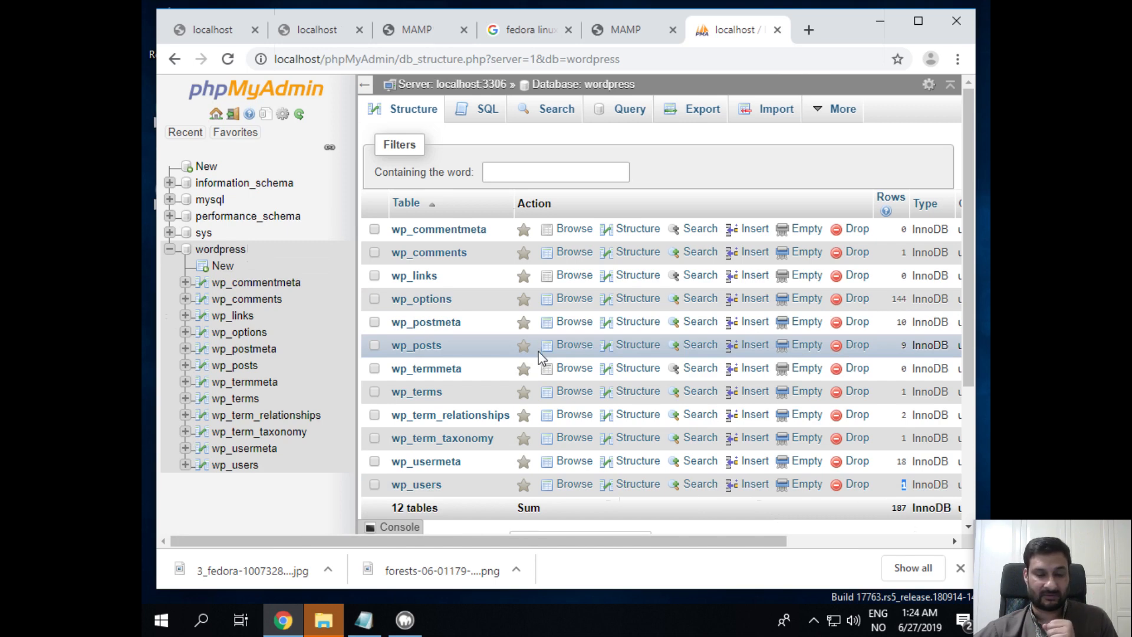
click(170, 250)
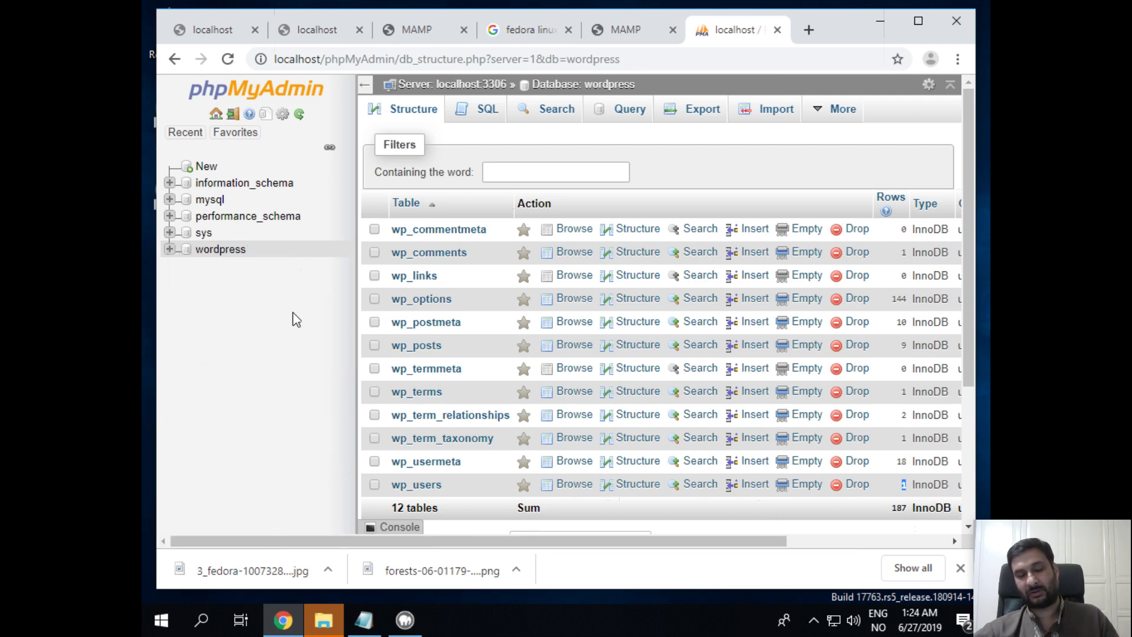
click(220, 257)
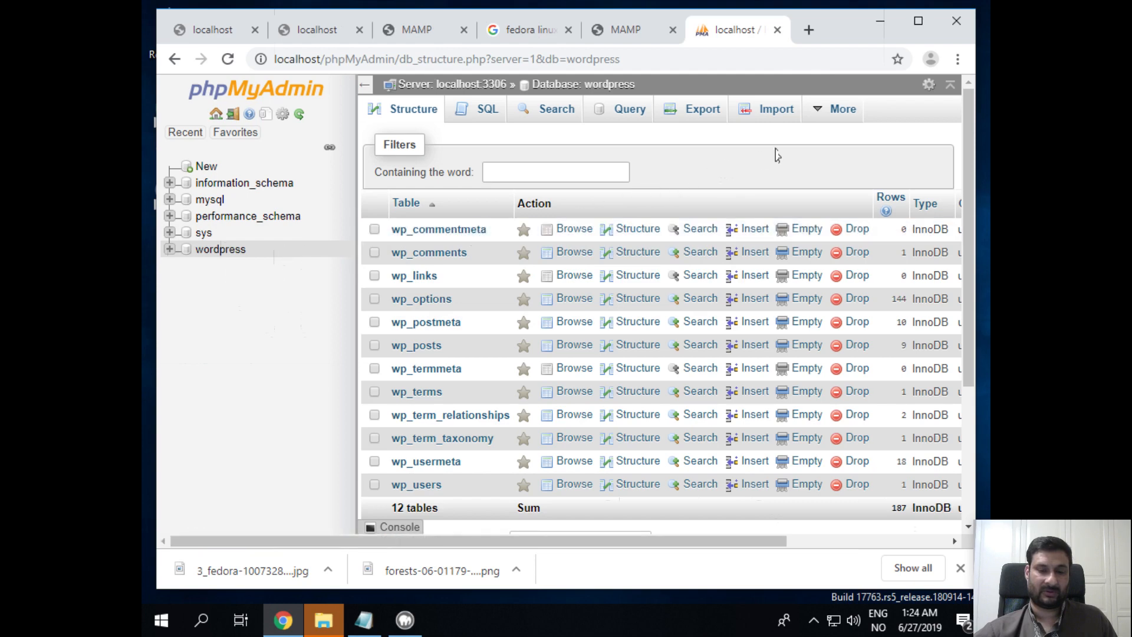
mouse_move(824, 121)
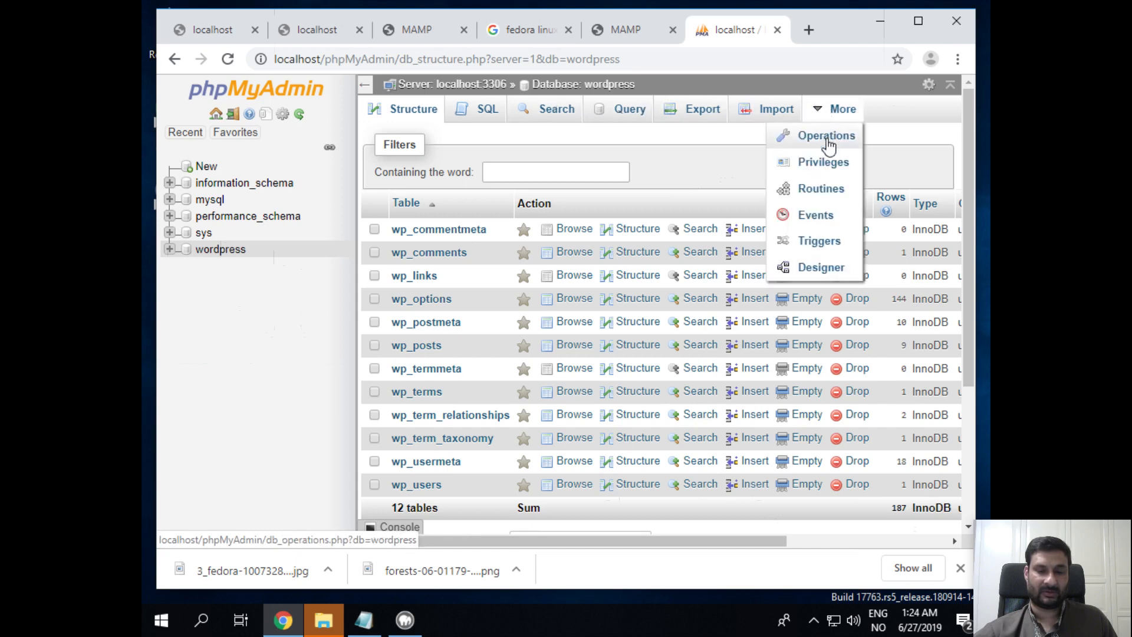
Drop the wordpress database from its Operations page and confirm the deletion
click(828, 136)
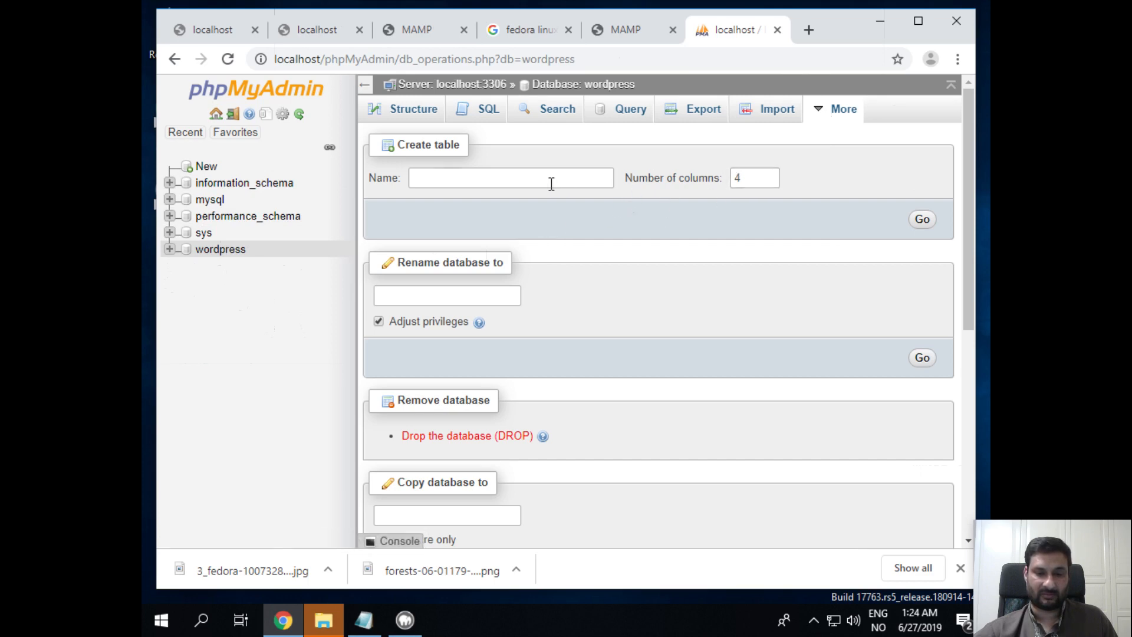
scroll(572, 285, down, 2)
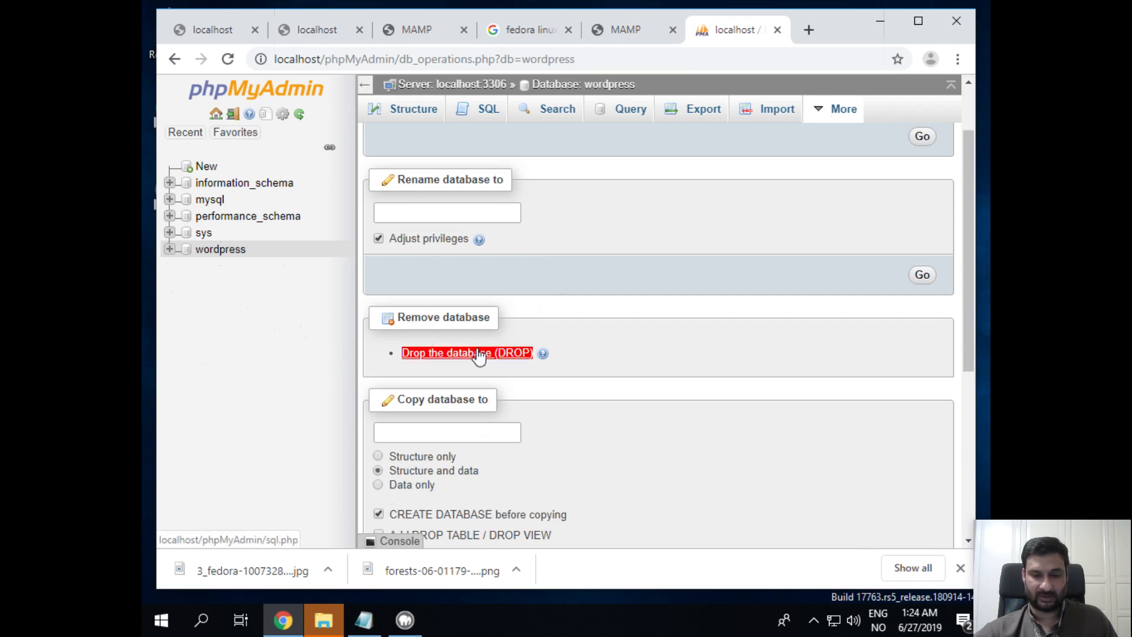
click(497, 354)
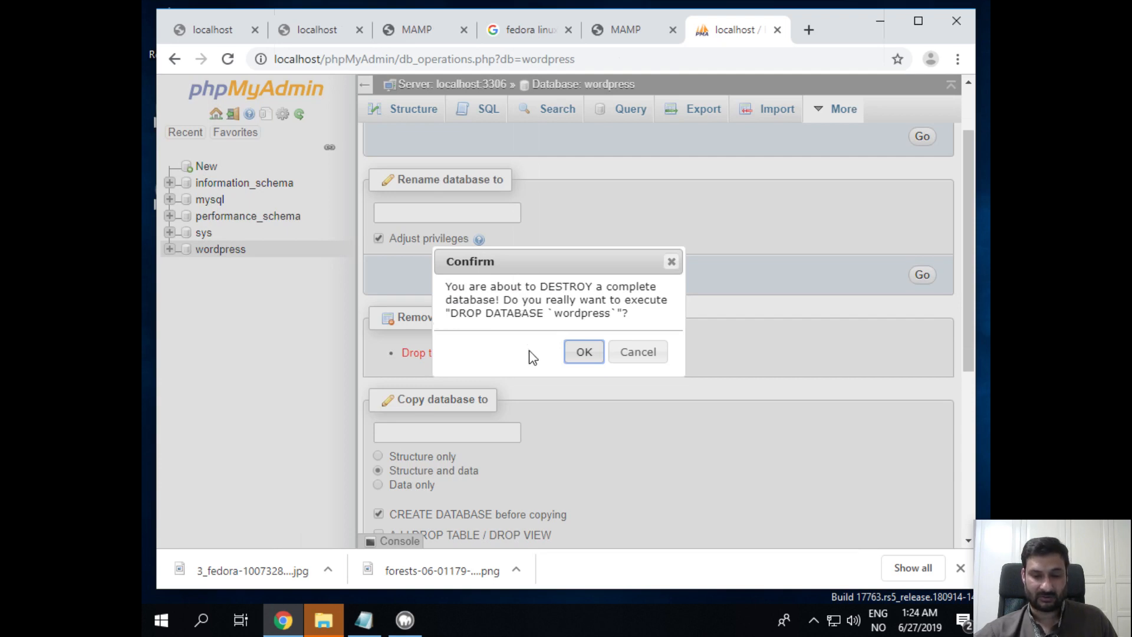
click(584, 352)
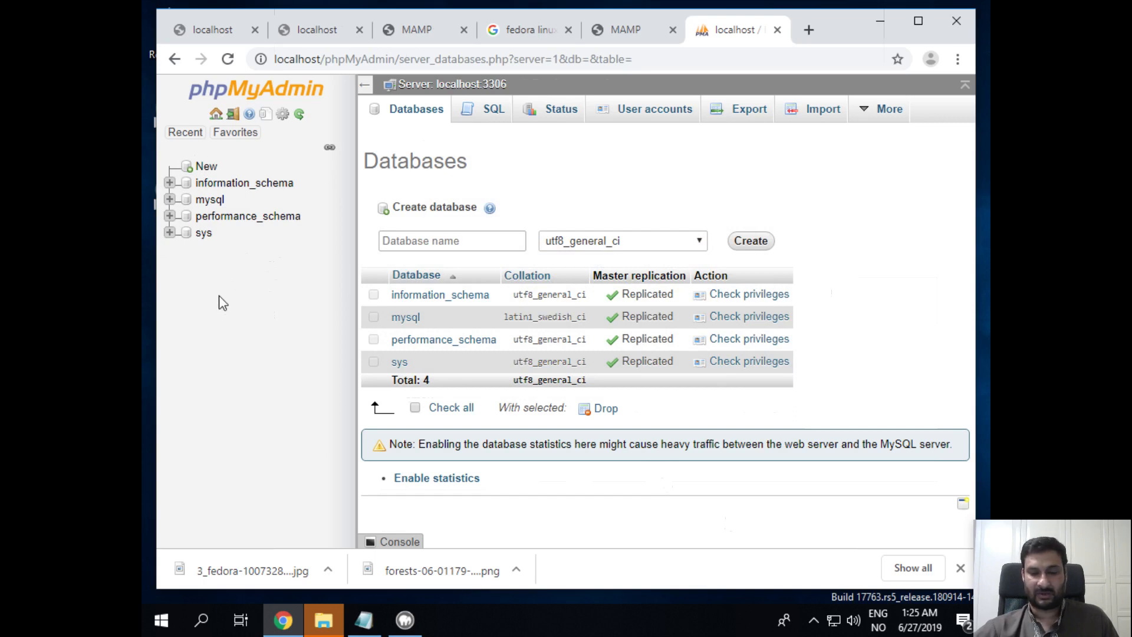
Create a new empty database named wordpress
click(207, 168)
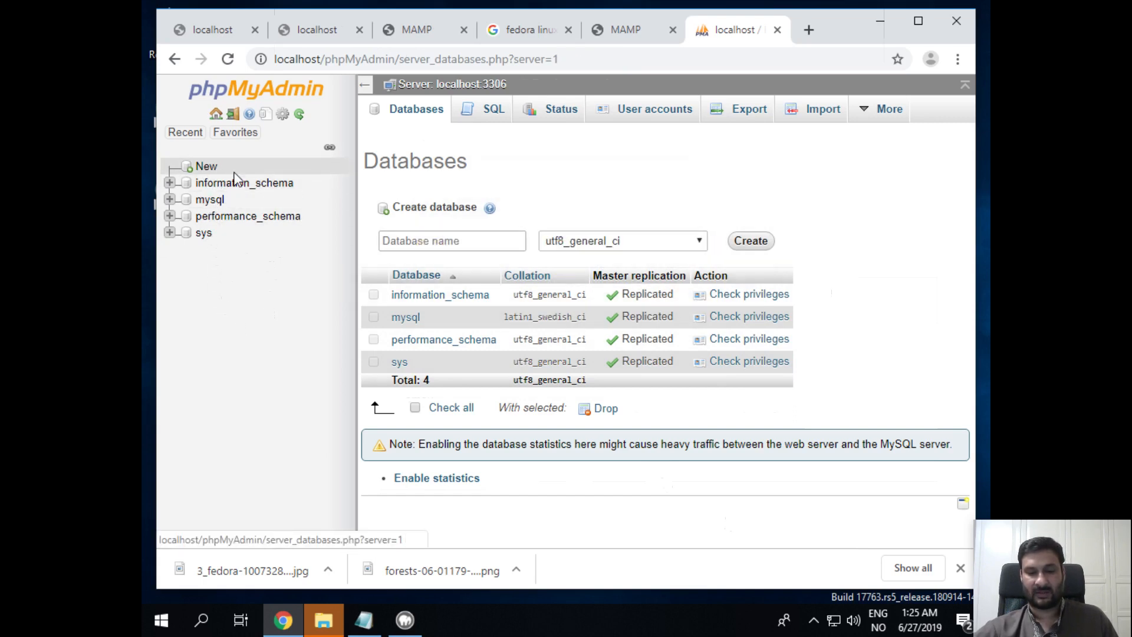
click(406, 240)
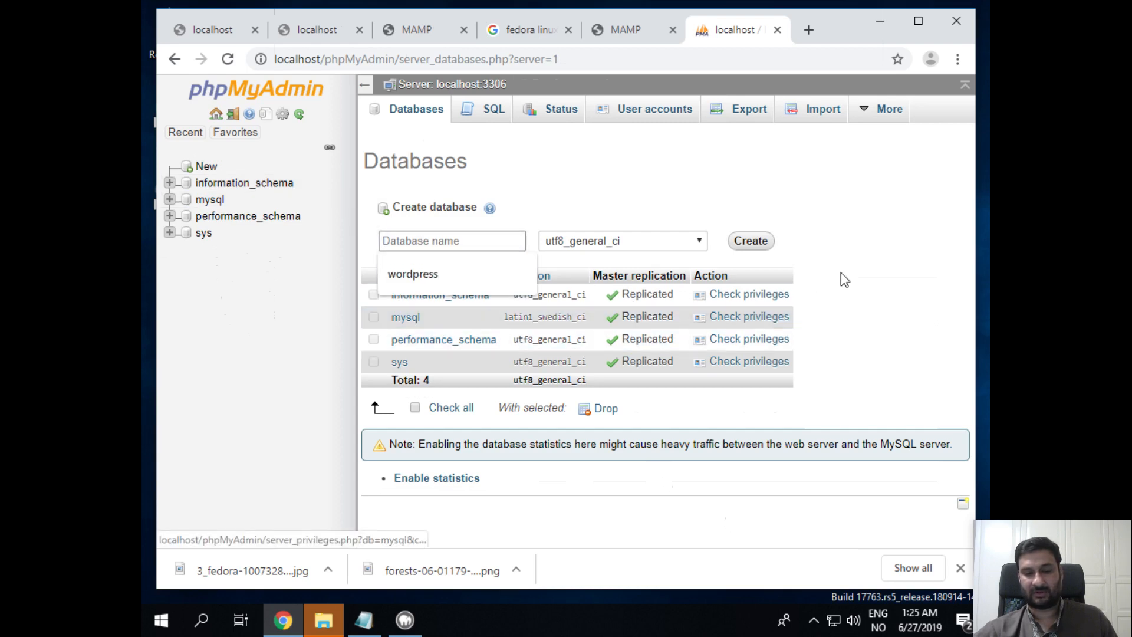
text(wo)
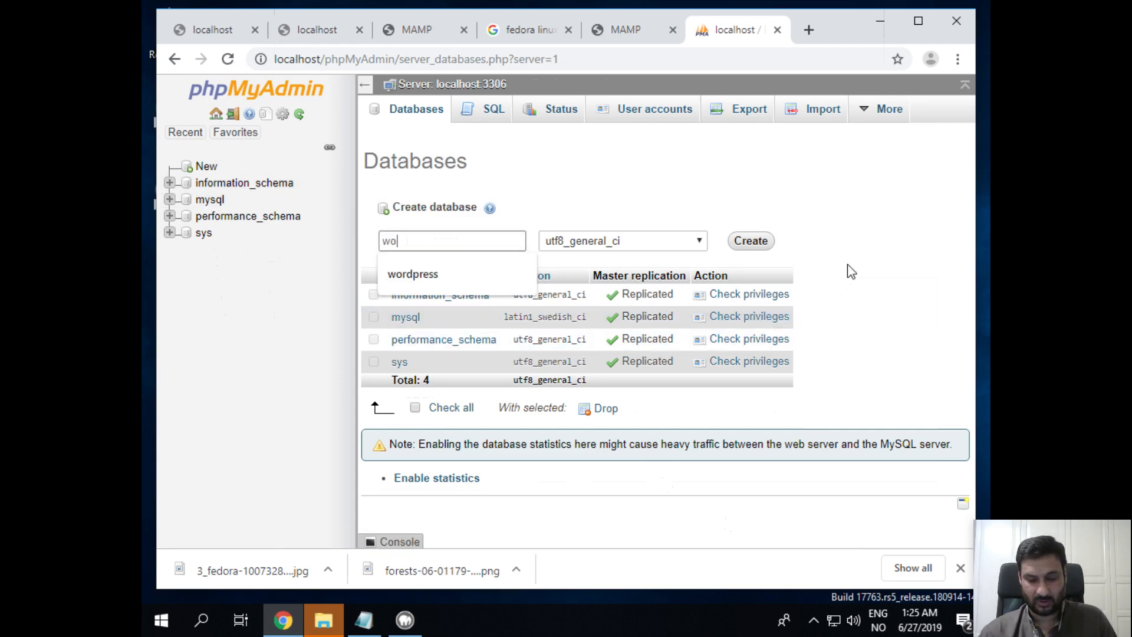
text(rdpress)
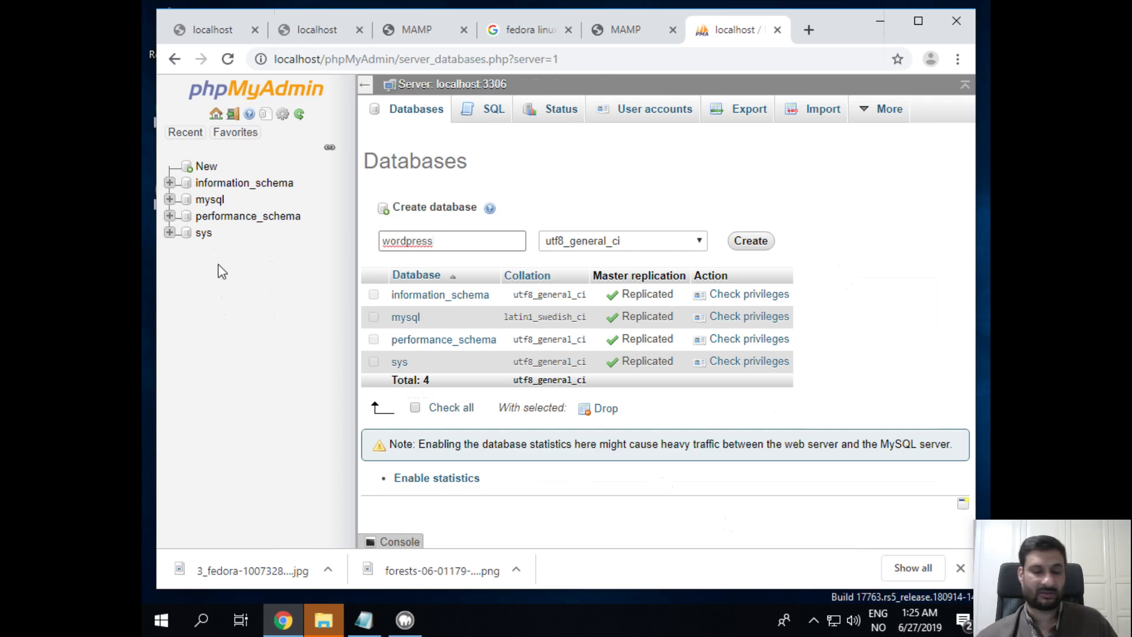
click(751, 241)
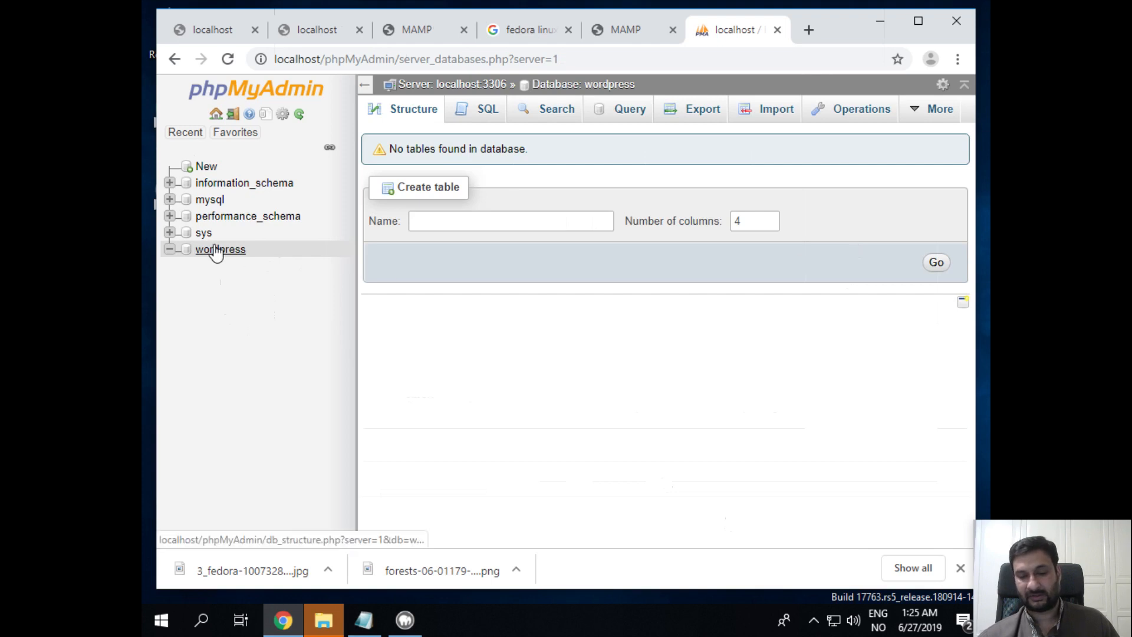
Create a second empty database named newdb and open its structure page
click(203, 170)
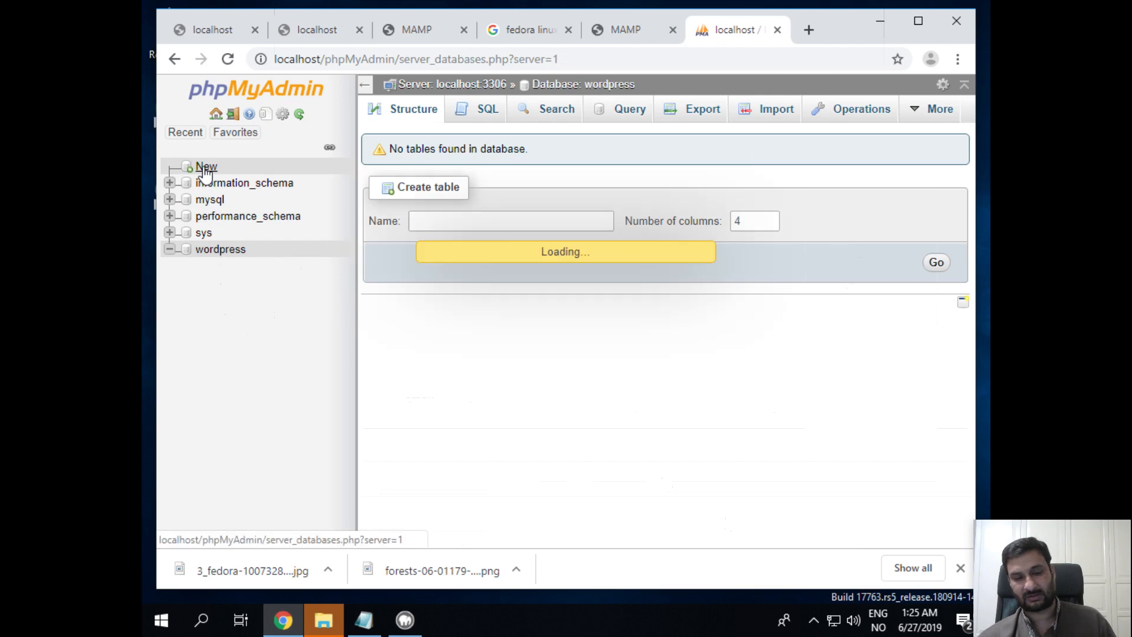
click(434, 242)
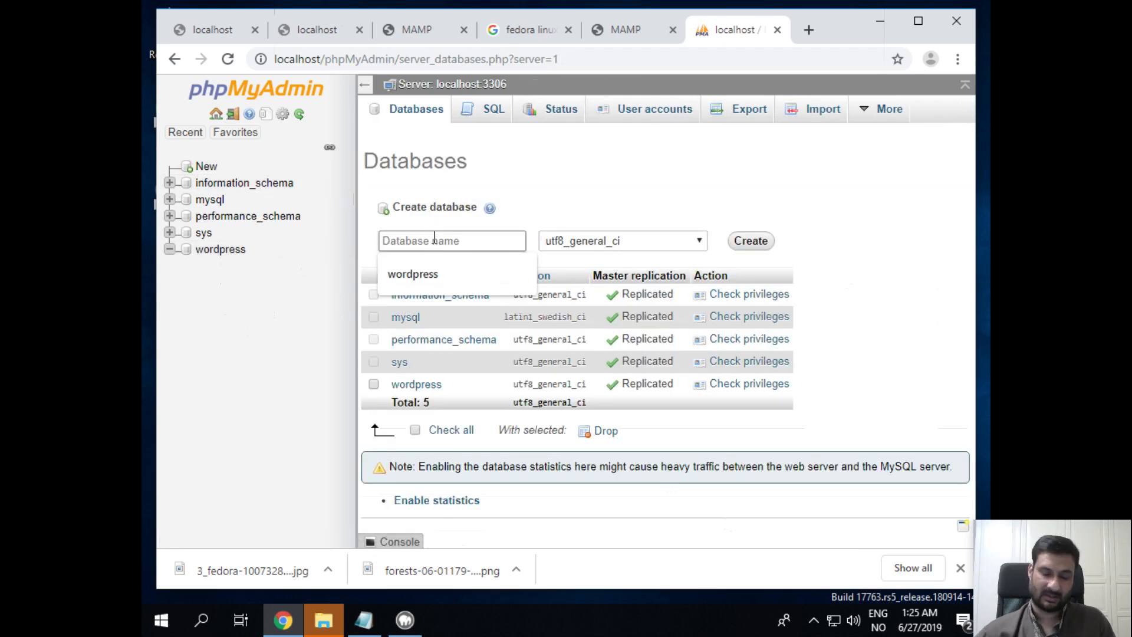
text(newwp)
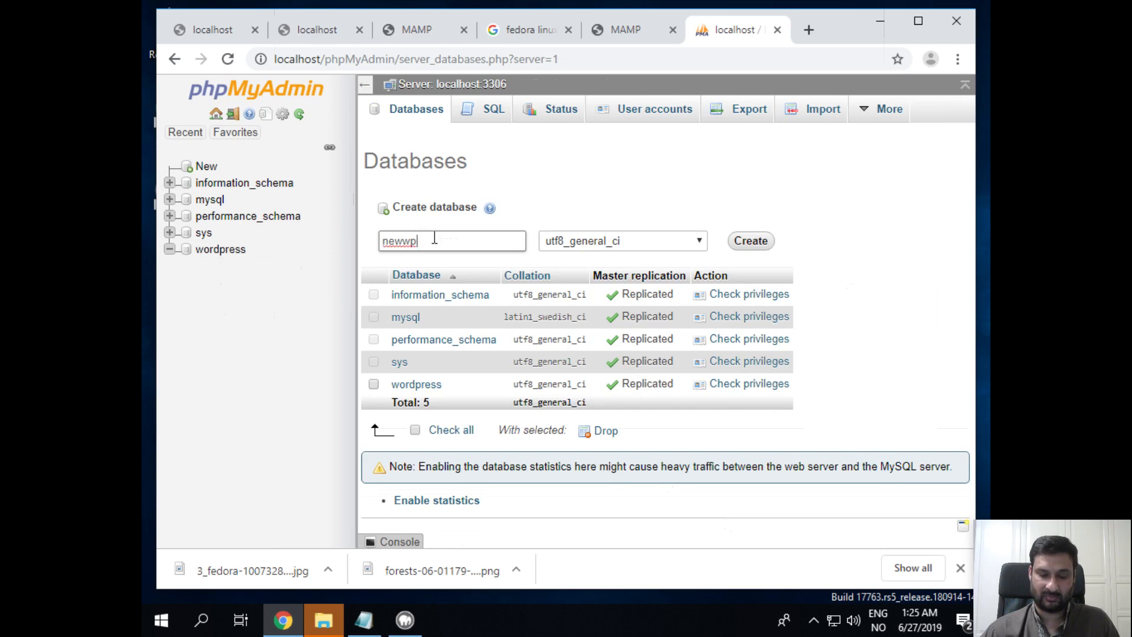
text(database)
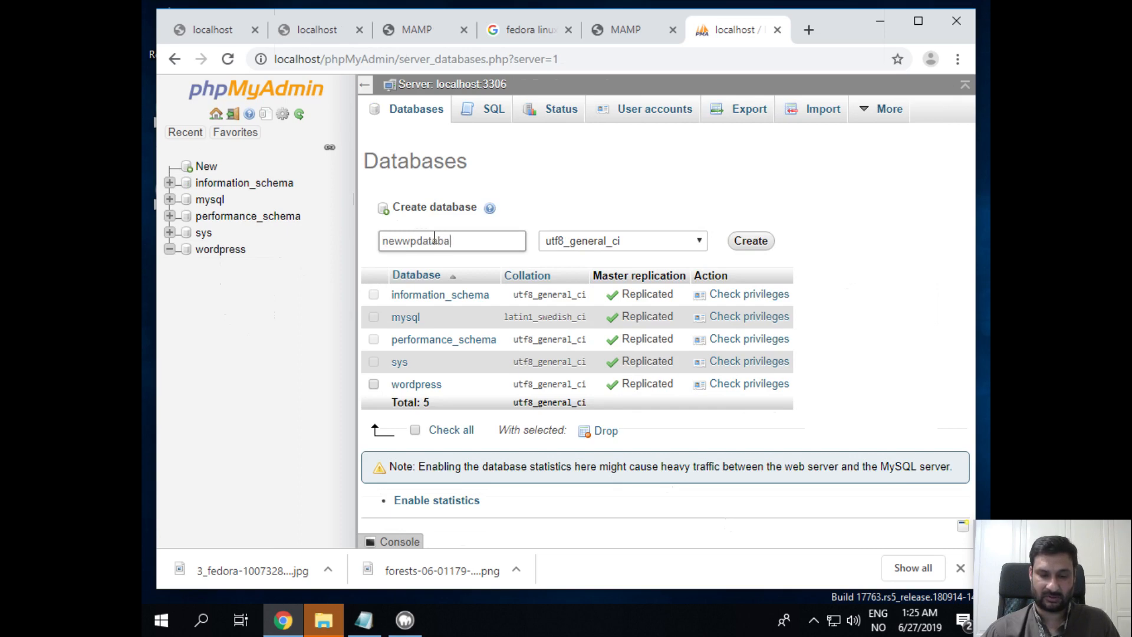
key(BackSpace)
key(BackSpace)
key(BackSpace)
key(BackSpace)
key(BackSpace)
key(BackSpace)
key(BackSpace)
key(BackSpace)
key(BackSpace)
key(BackSpace)
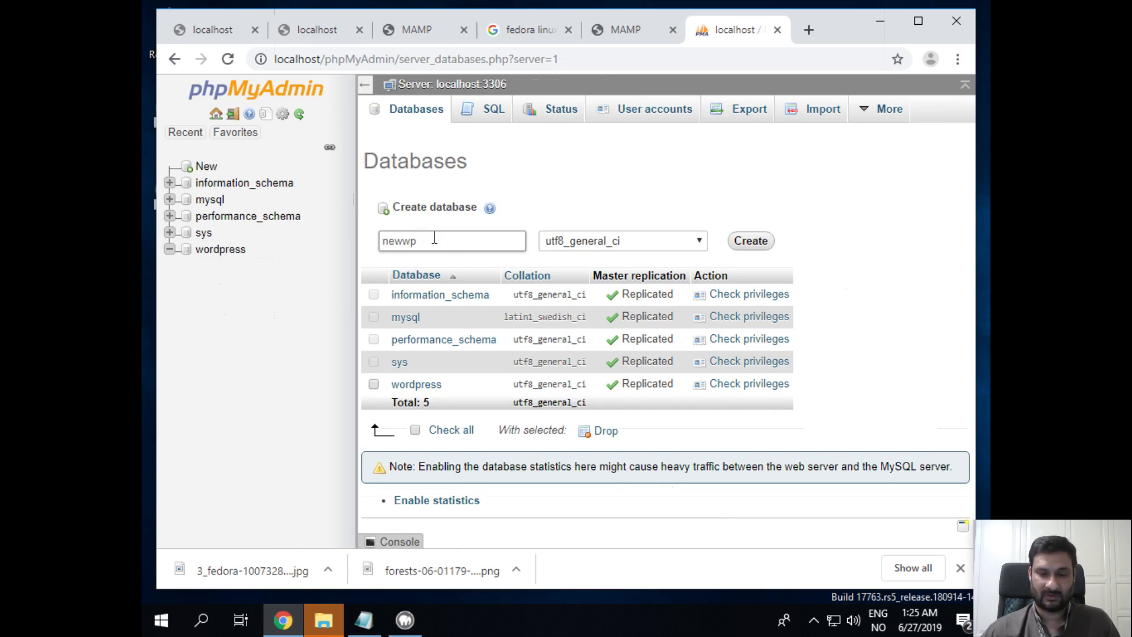
text(db)
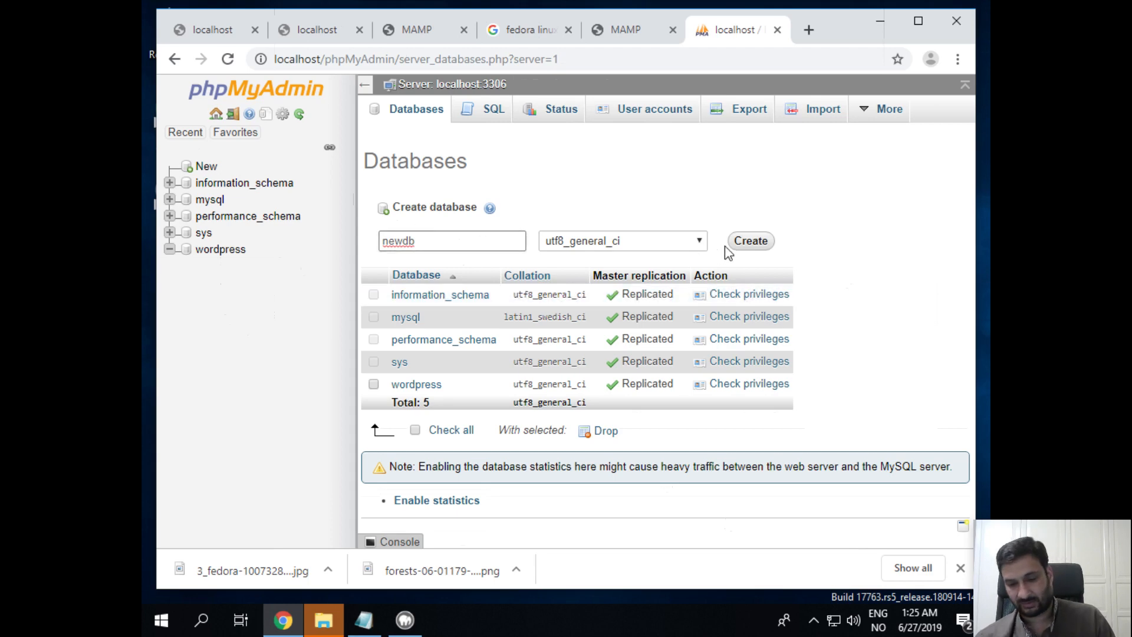
click(765, 241)
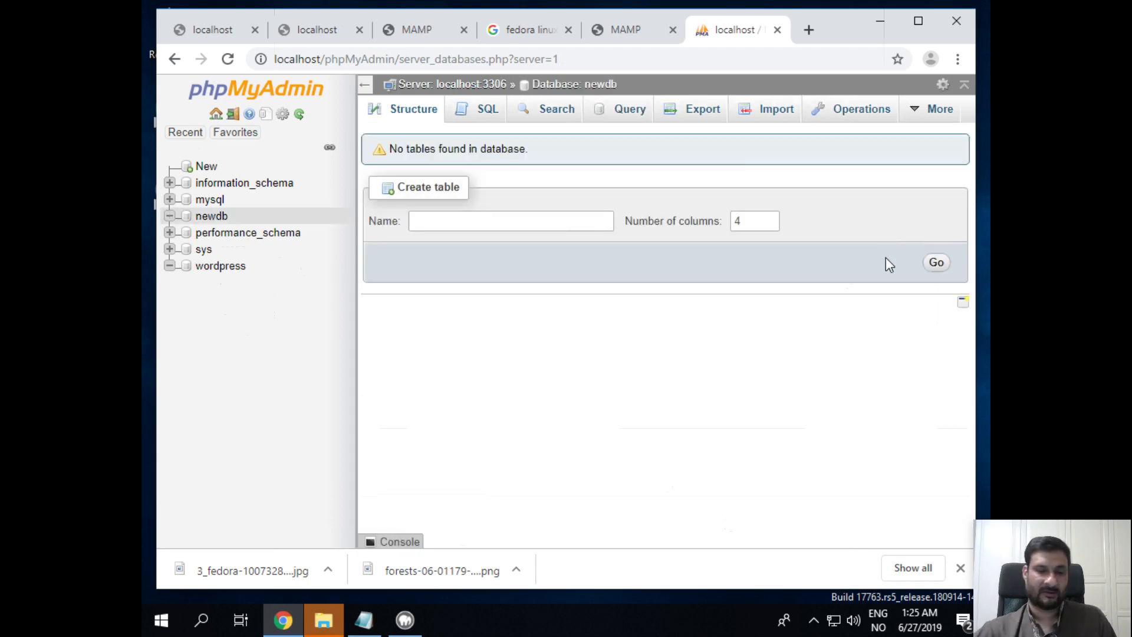
click(207, 217)
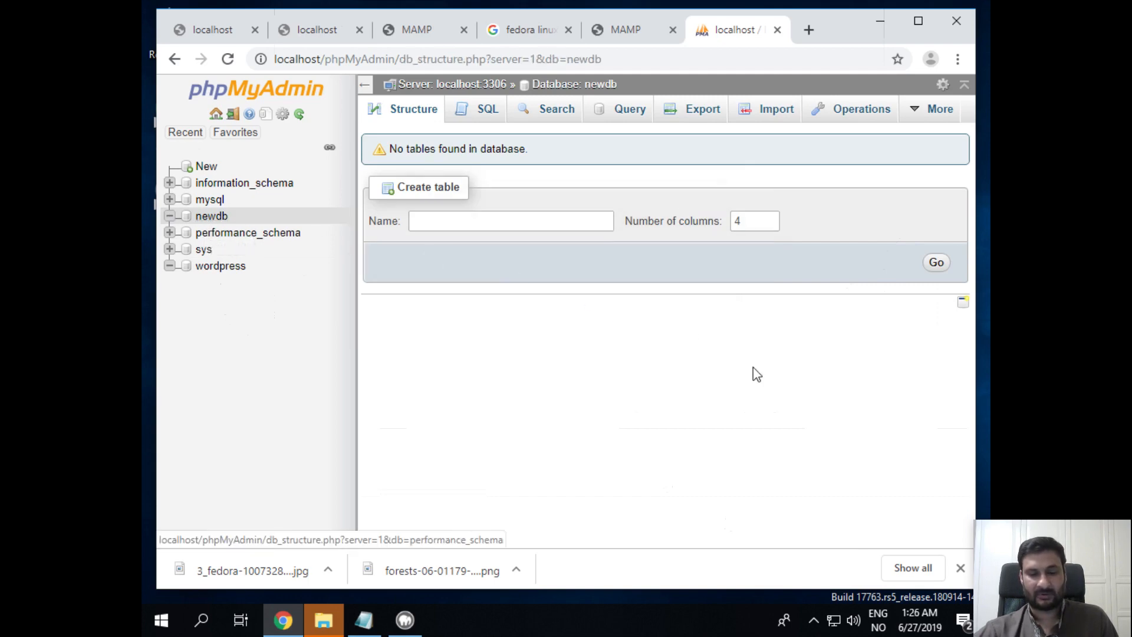
Mark the existing wordpress database entry in the notes as (old) and make room below it
click(364, 620)
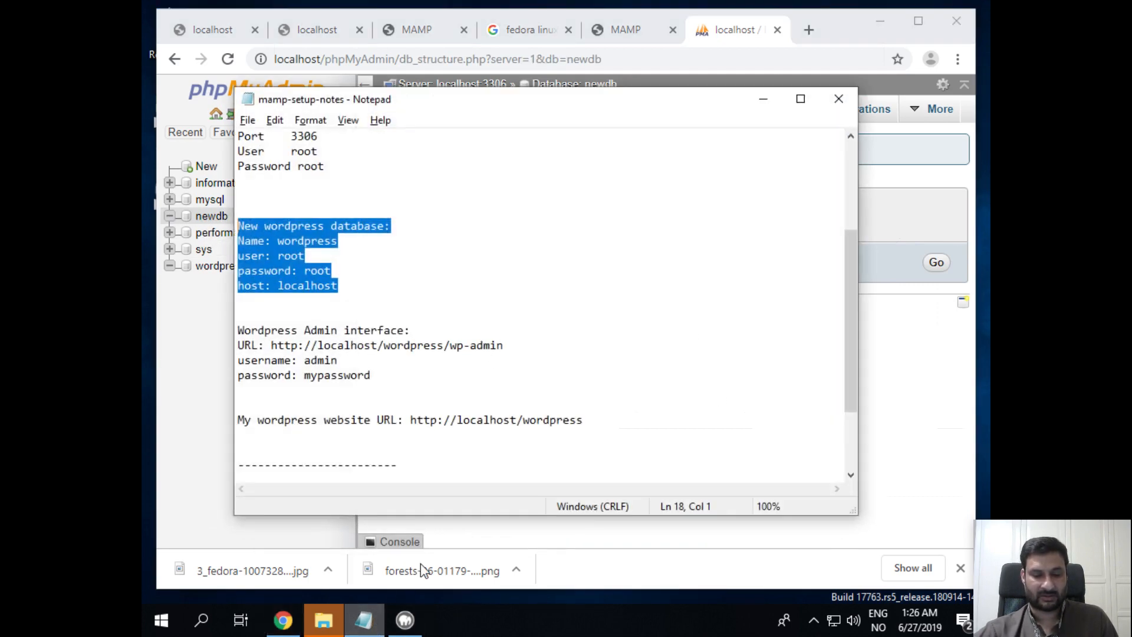
click(542, 331)
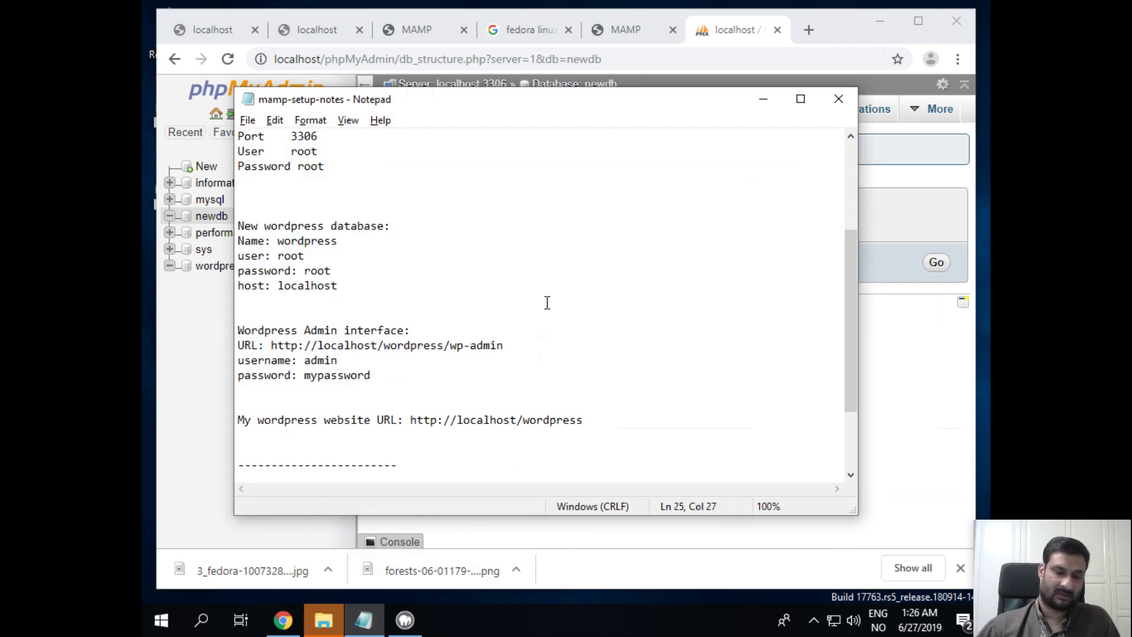
key(Up)
key(Up)
key(Up)
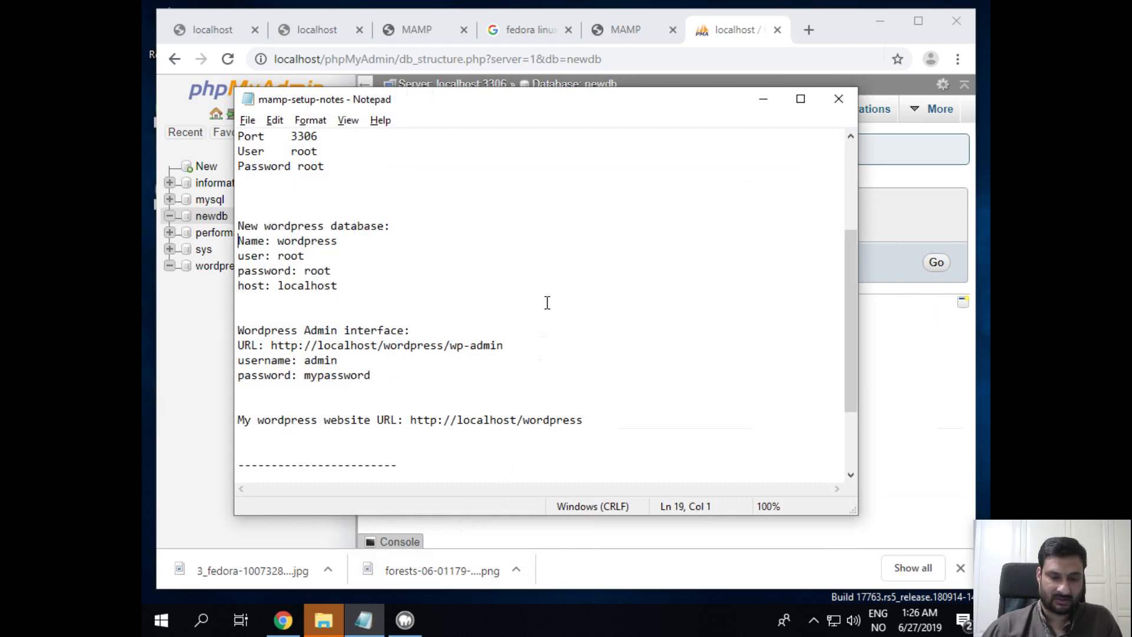
key(End)
text((old))
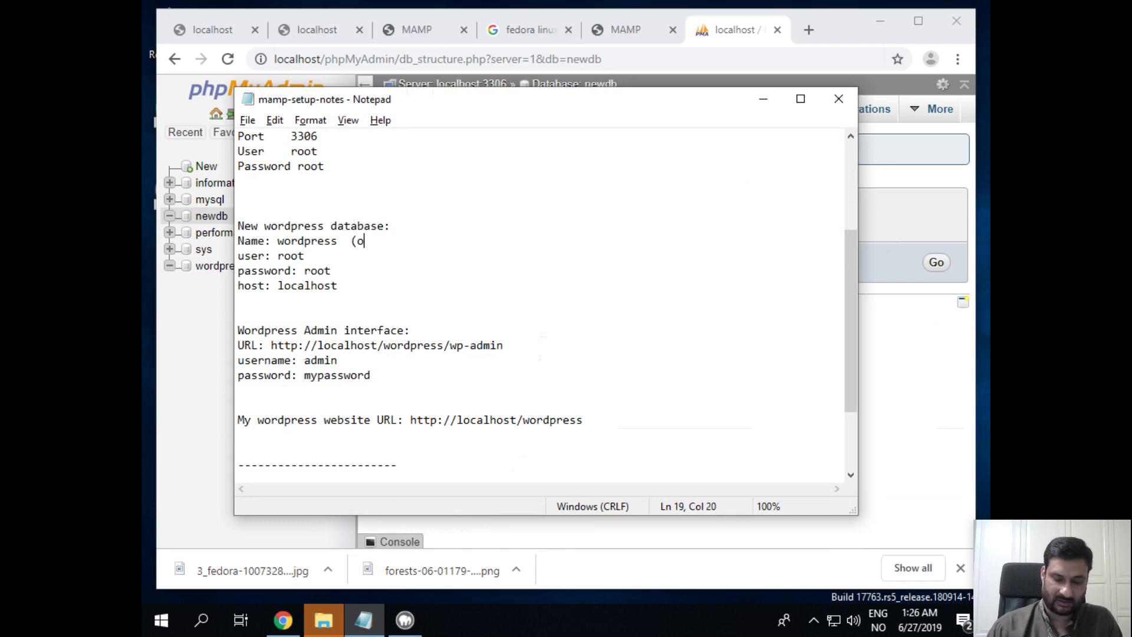
key(Down)
key(Down)
key(ctrl+Left)
key(Down)
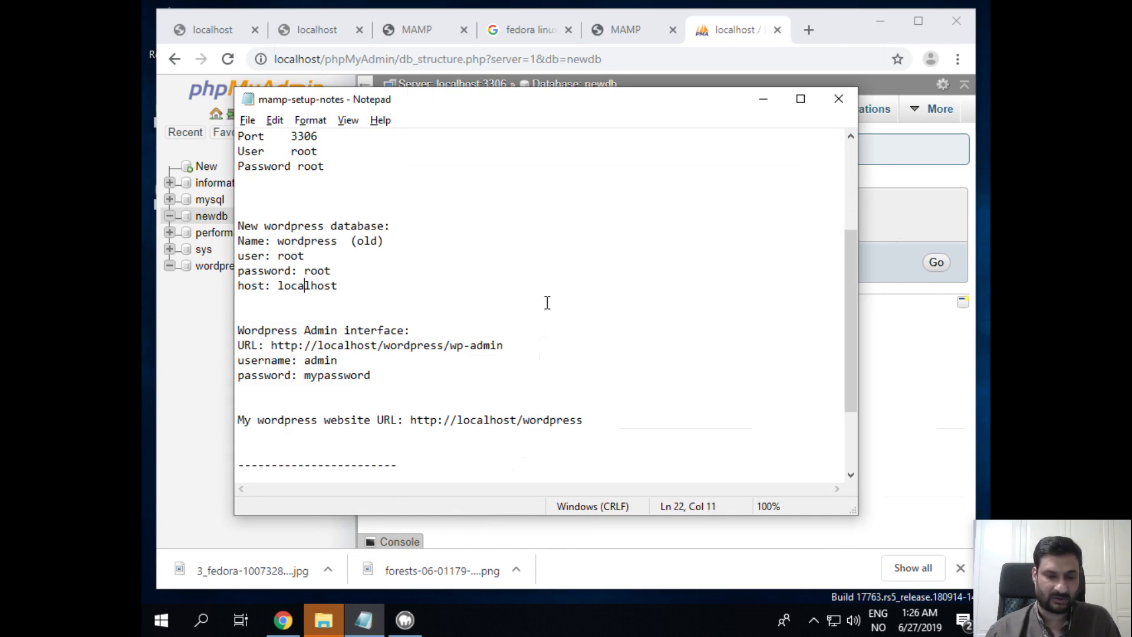
key(Return)
key(Return)
key(Return)
key(Up)
key(Up)
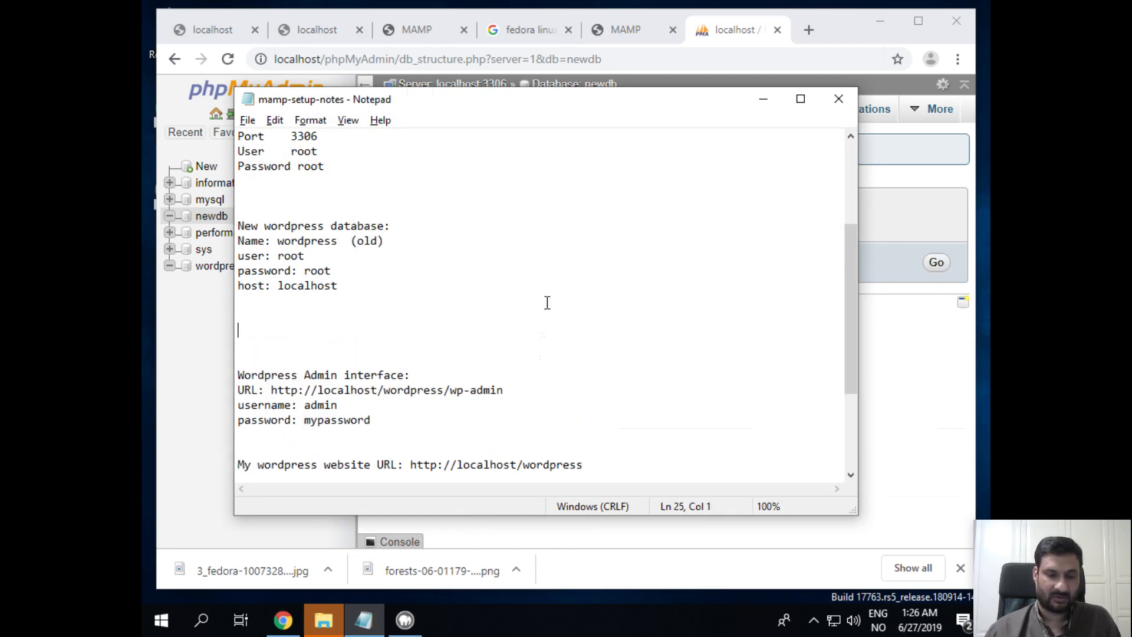
Add a 'DB name: newdb' entry with the copied root user, password and localhost host lines
text(D)
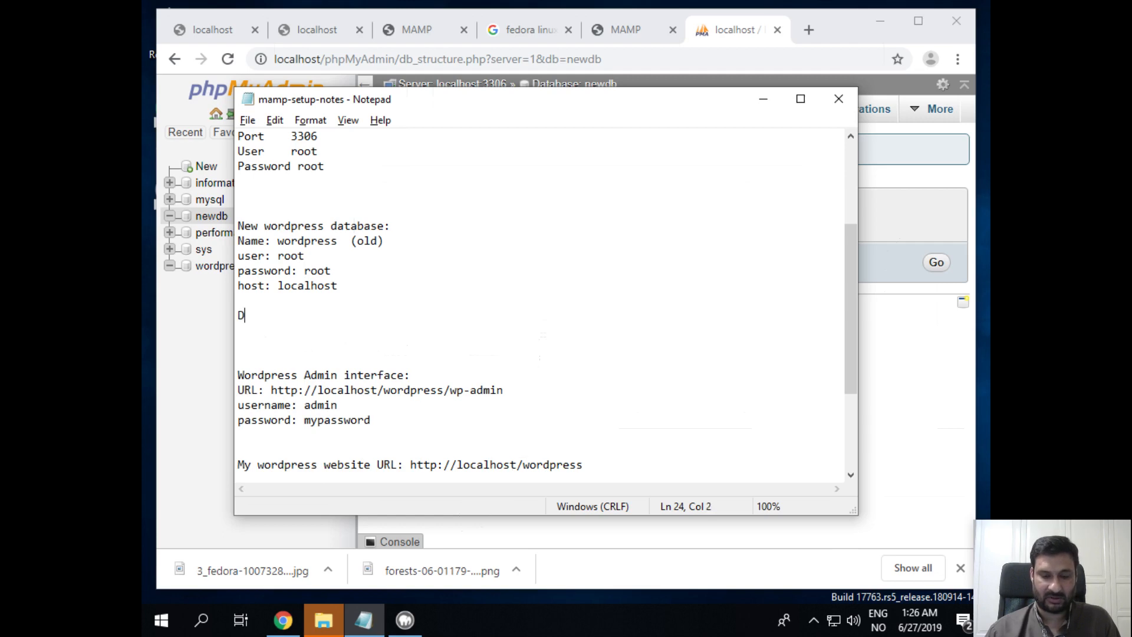
text(B name)
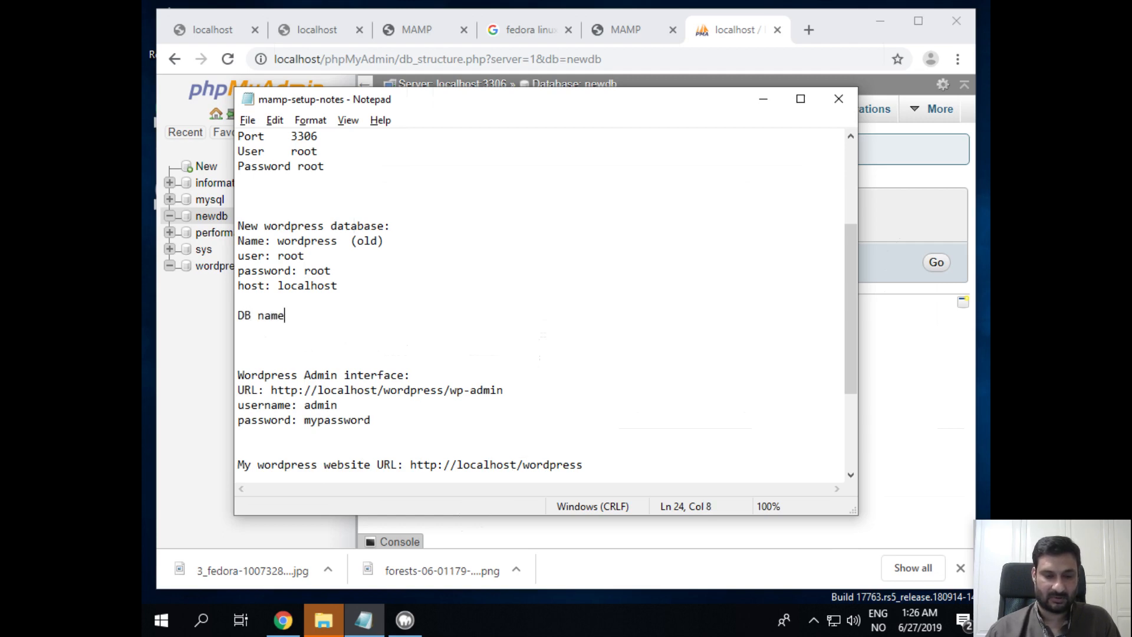
text(: newdb)
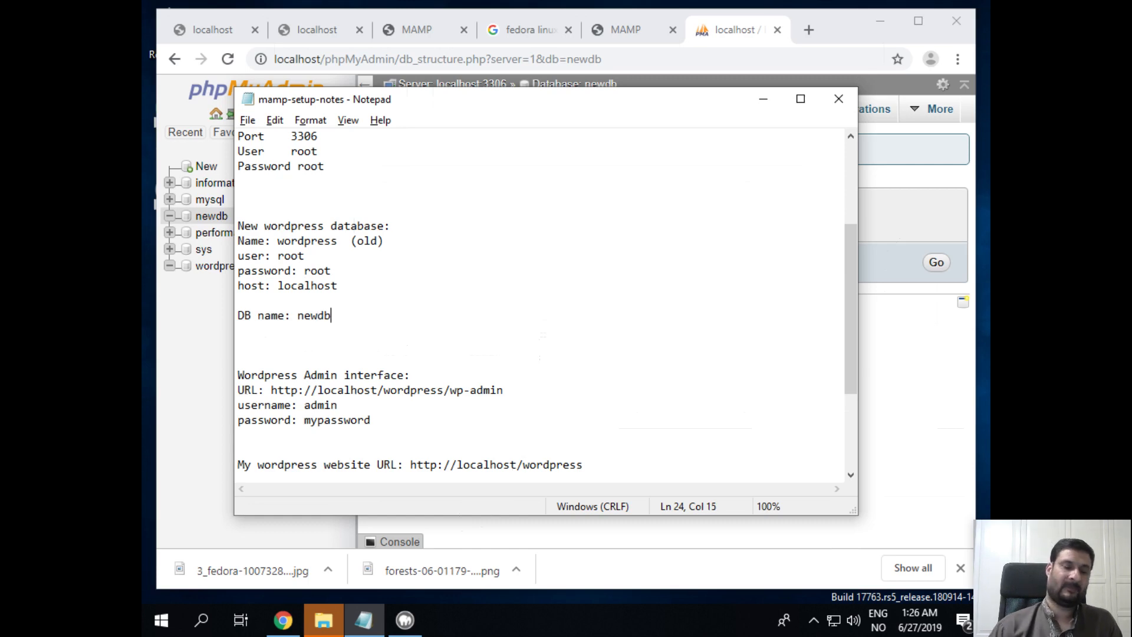
key(Return)
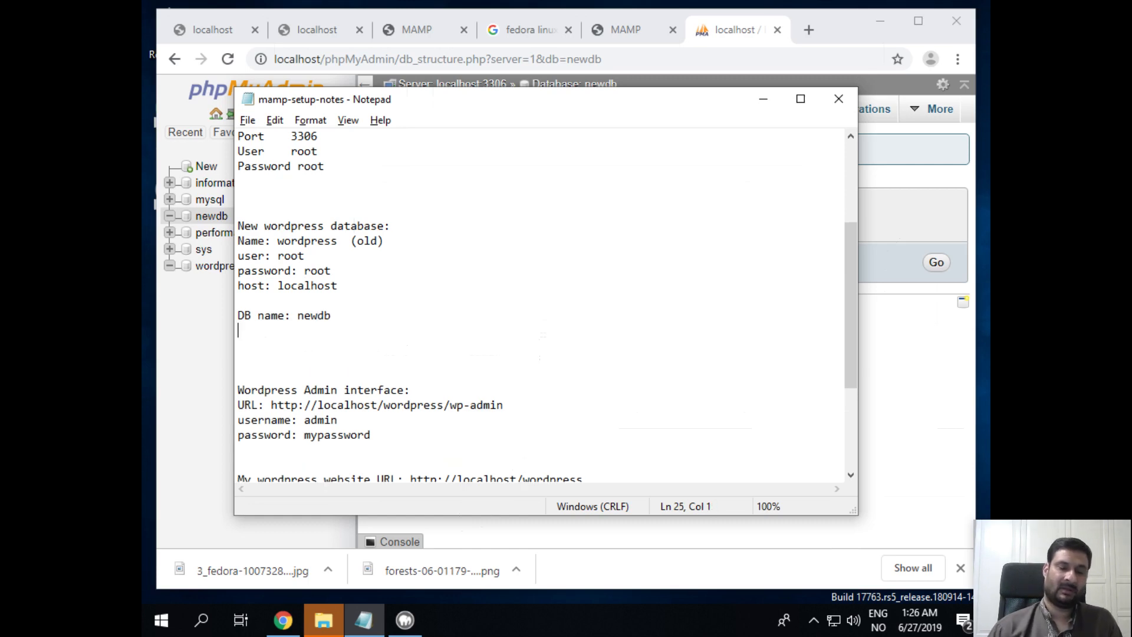
key(Up)
key(Up)
key(Up)
key(Up)
key(Up)
key(shift+Down)
key(shift+Down)
key(shift+Down)
key(ctrl+c)
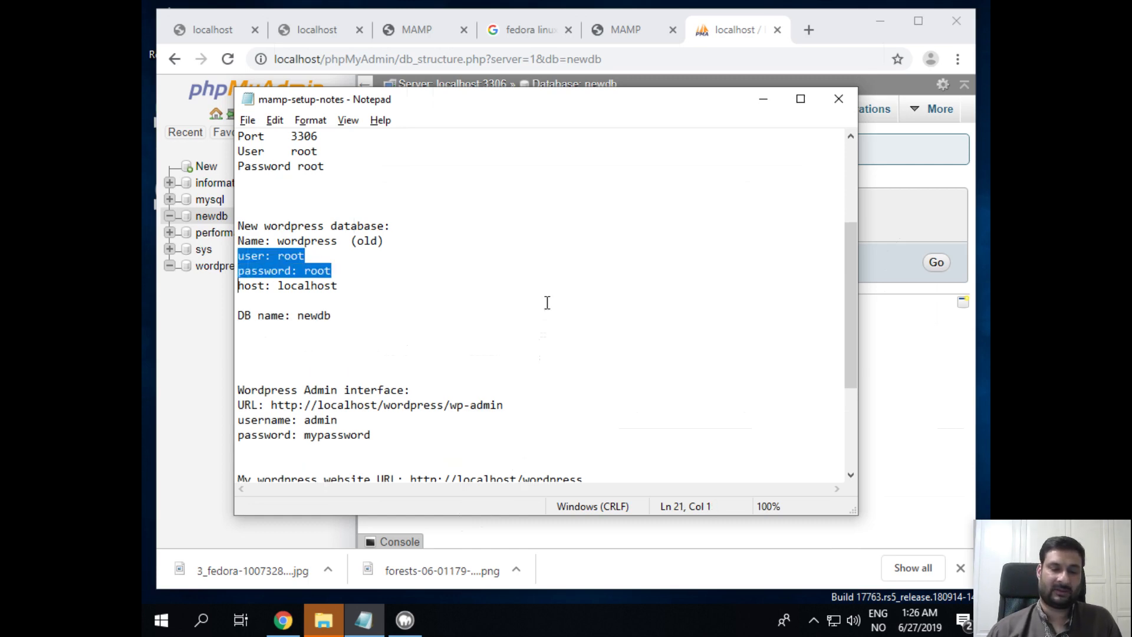
key(Down)
key(Down)
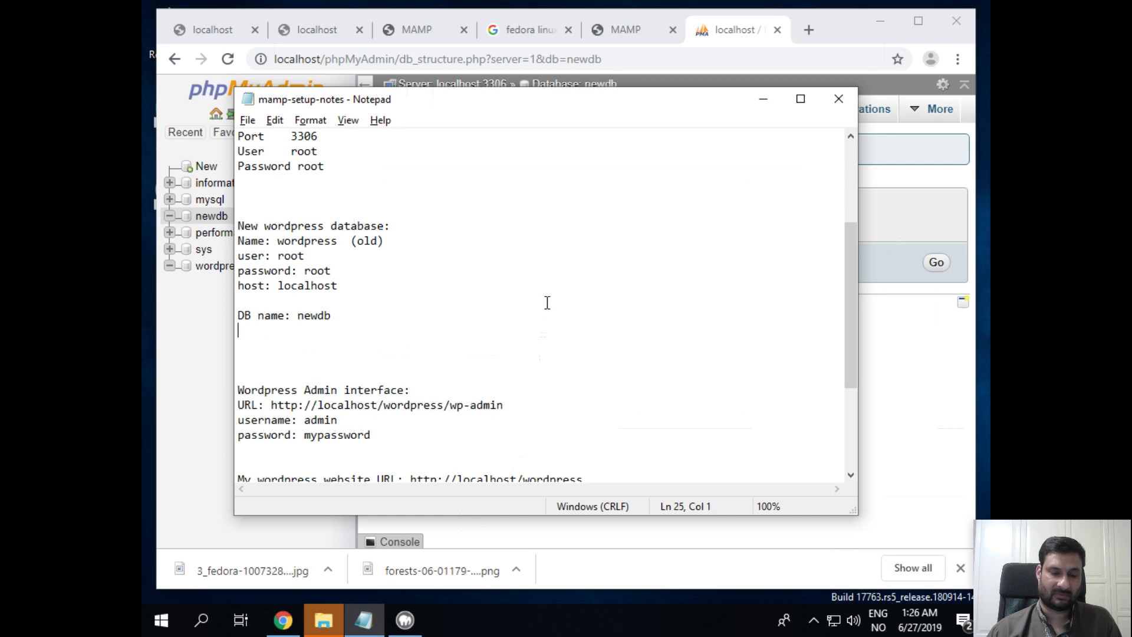
key(ctrl+v)
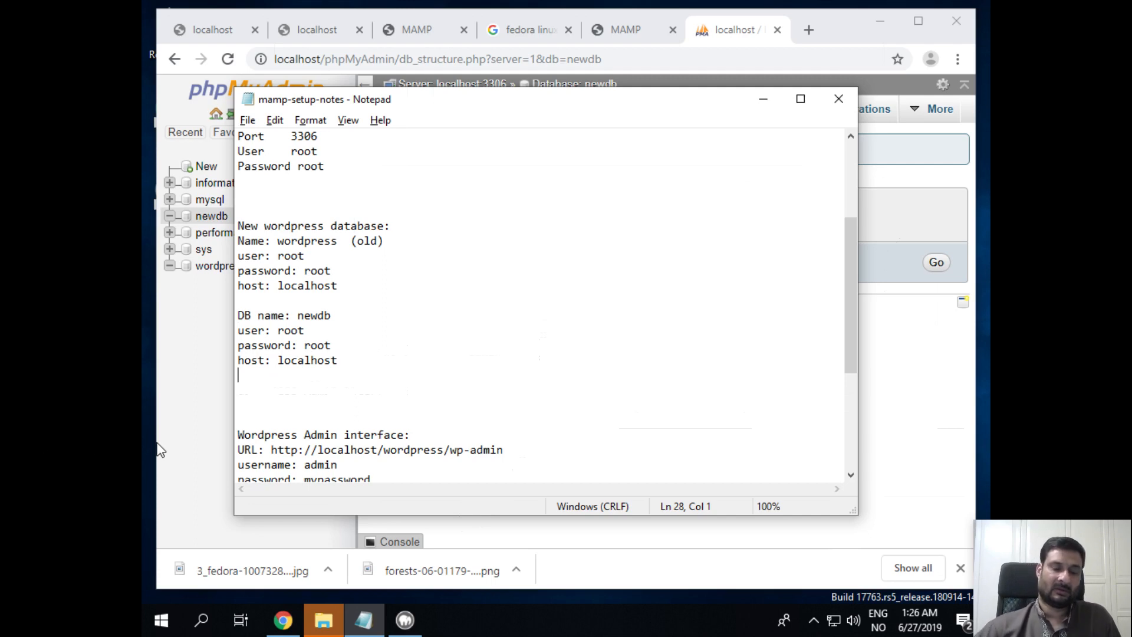
click(176, 428)
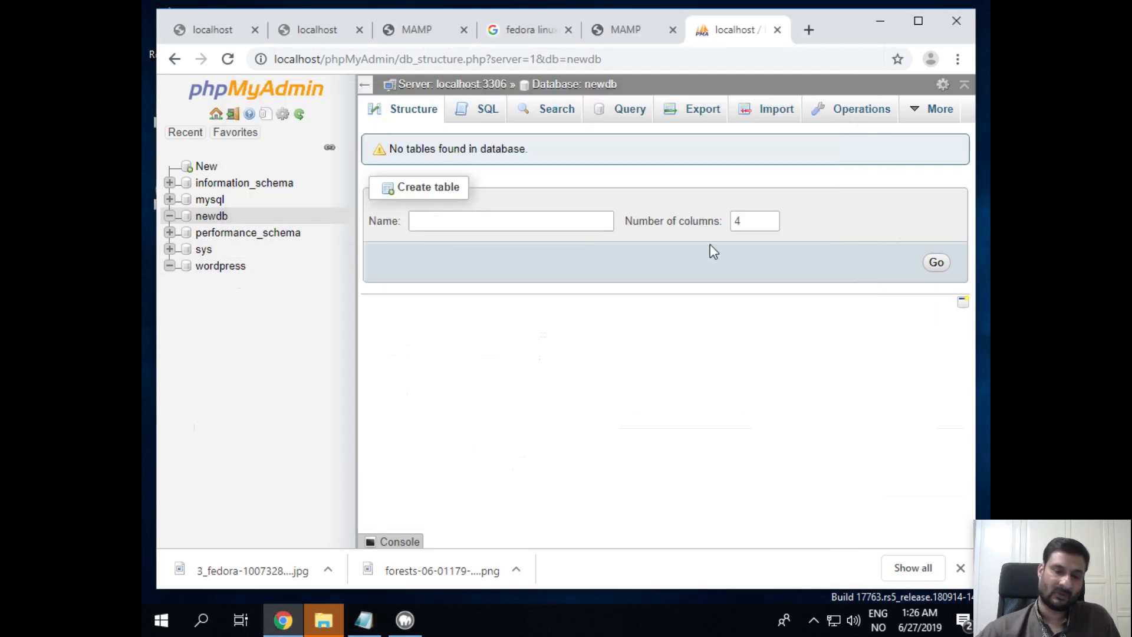
Close MAMP and open the wordpress folder in C:\MAMP\htdocs to check its 19 extracted items
click(878, 19)
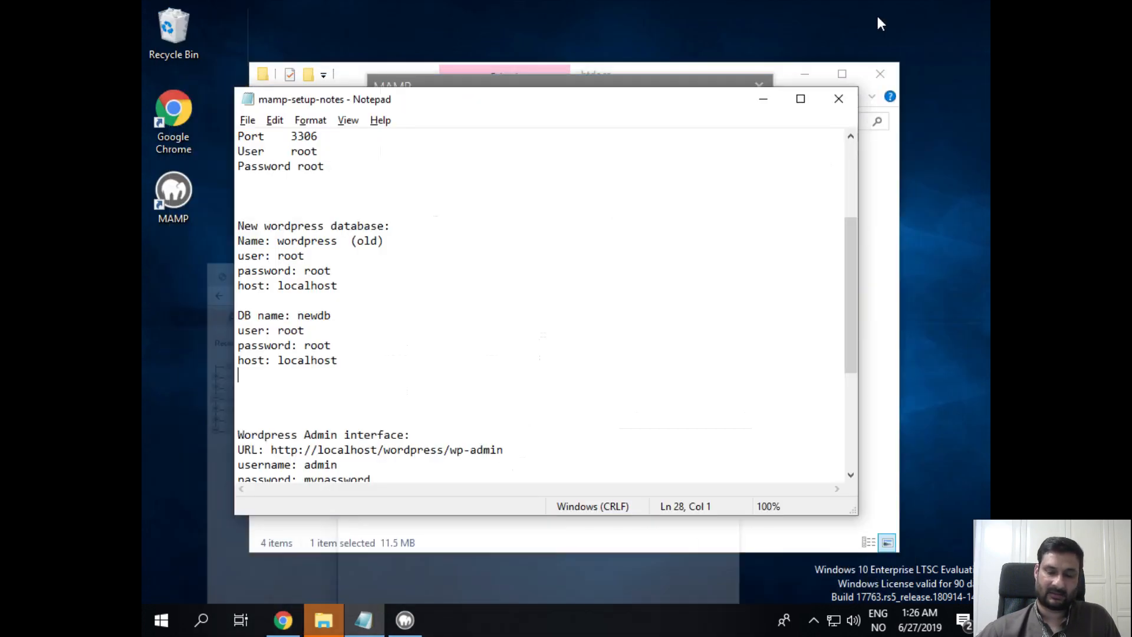
click(764, 100)
click(760, 87)
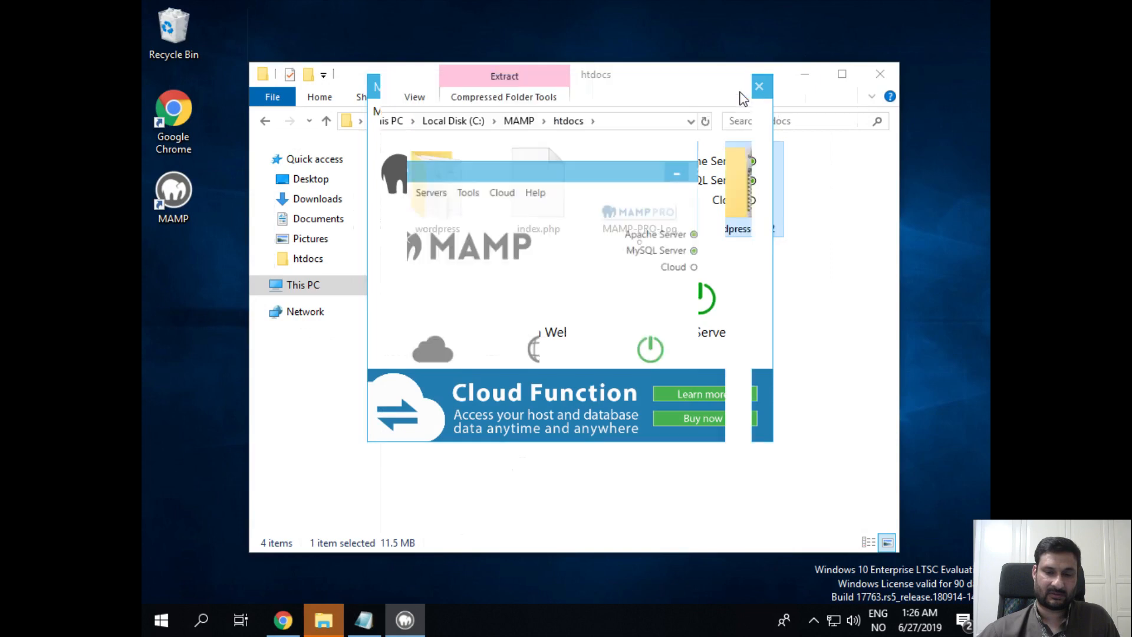
click(420, 207)
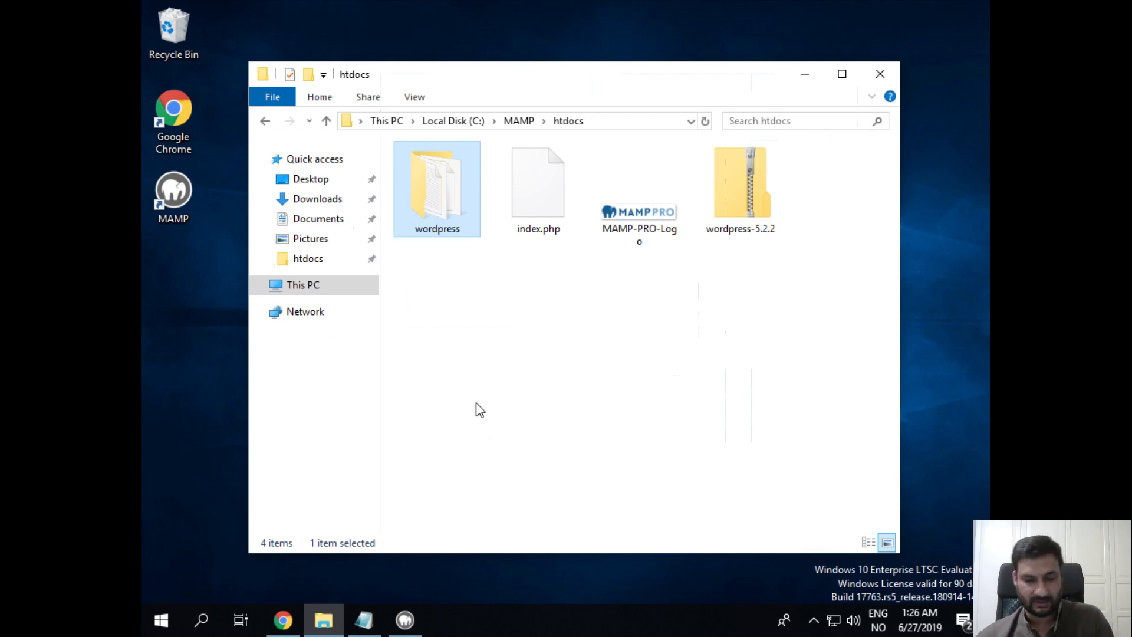
double_click(439, 168)
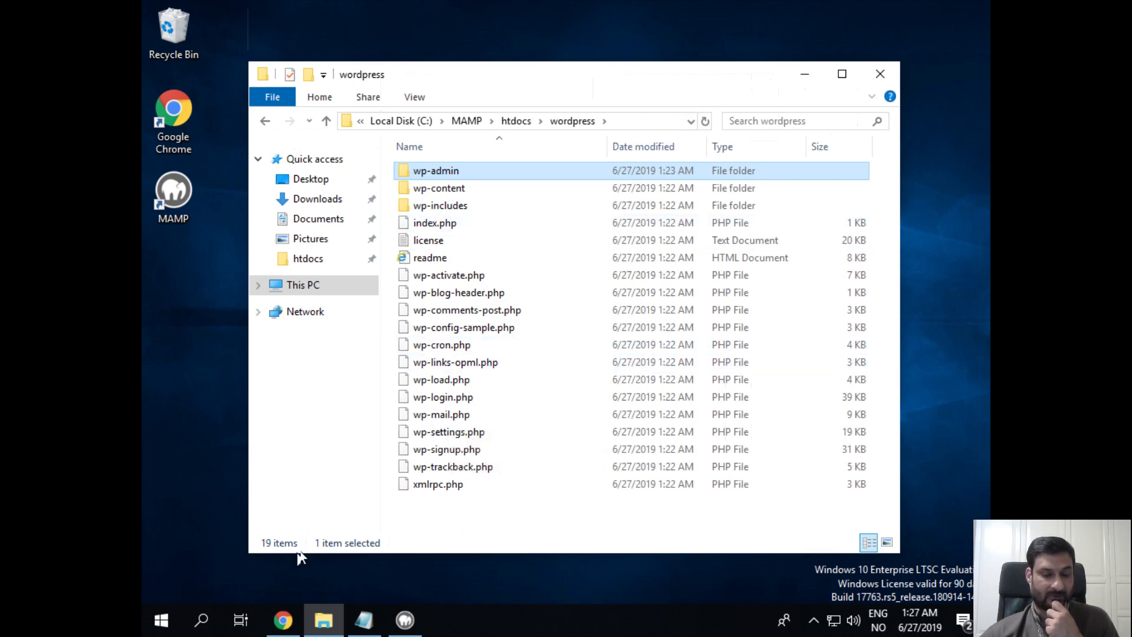
click(284, 628)
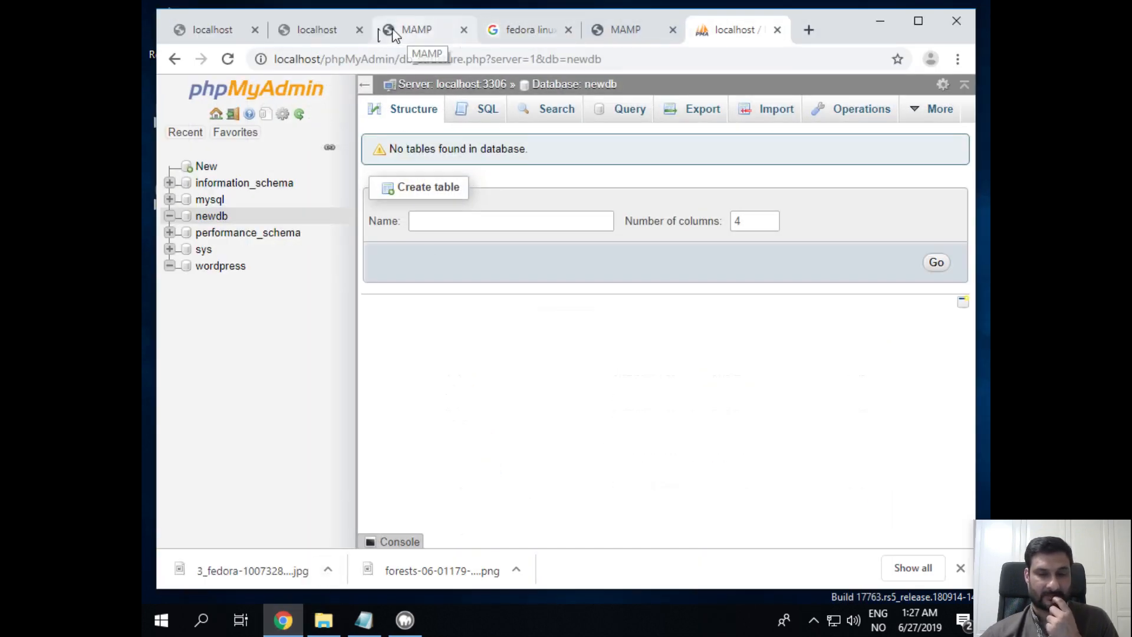
Load localhost/wordpress in the second tab and continue setup in English (United States)
click(293, 34)
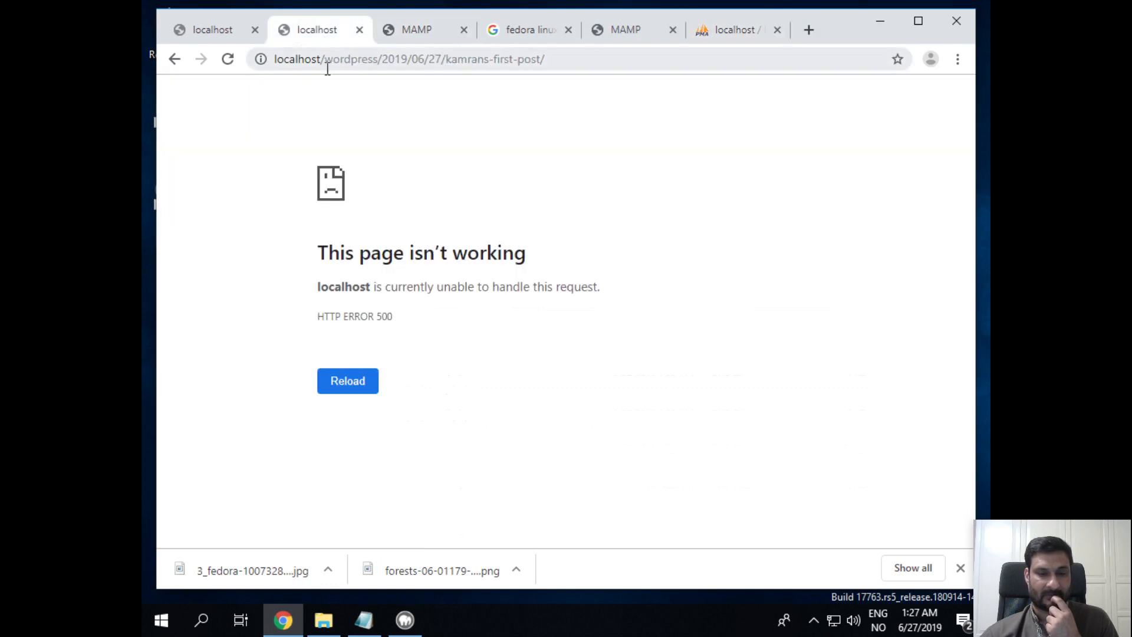
drag(380, 59, 989, 76)
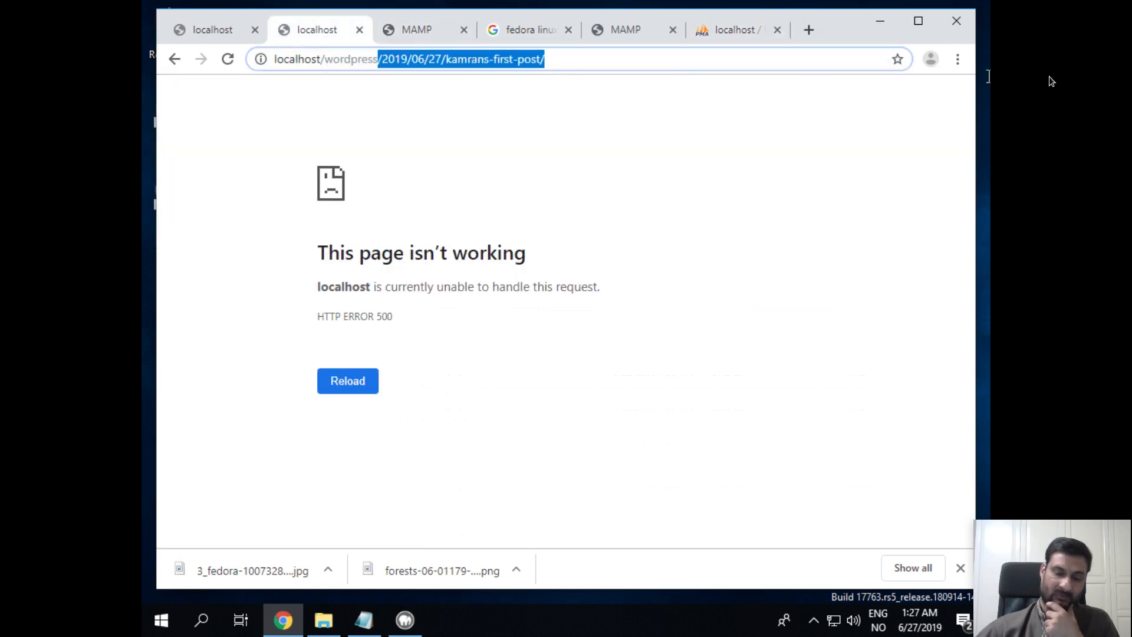
key(BackSpace)
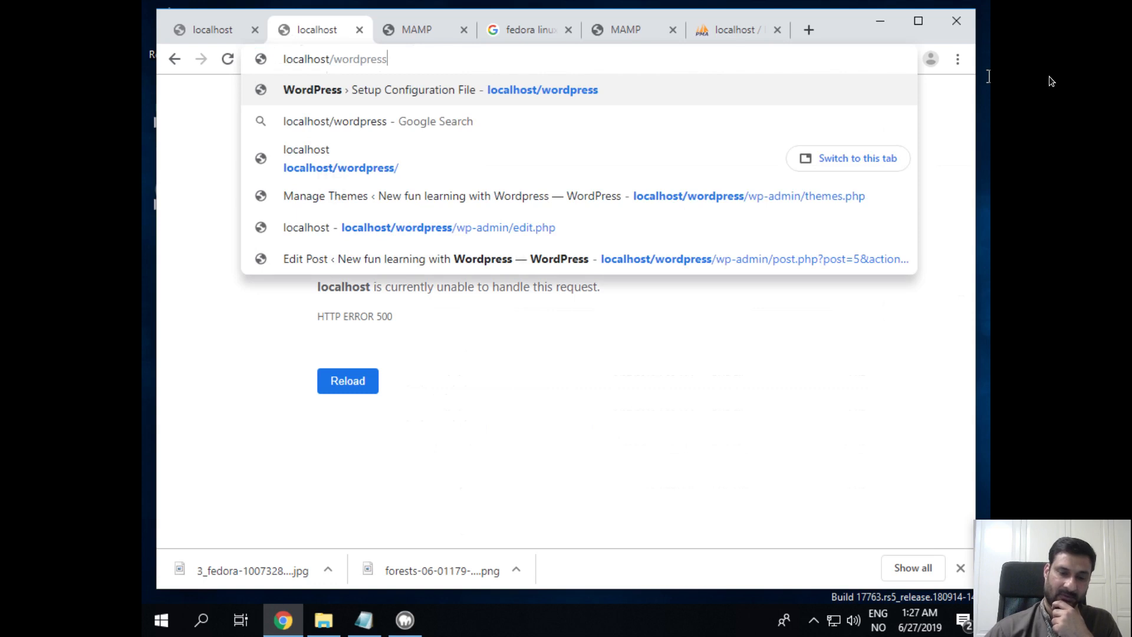
key(Return)
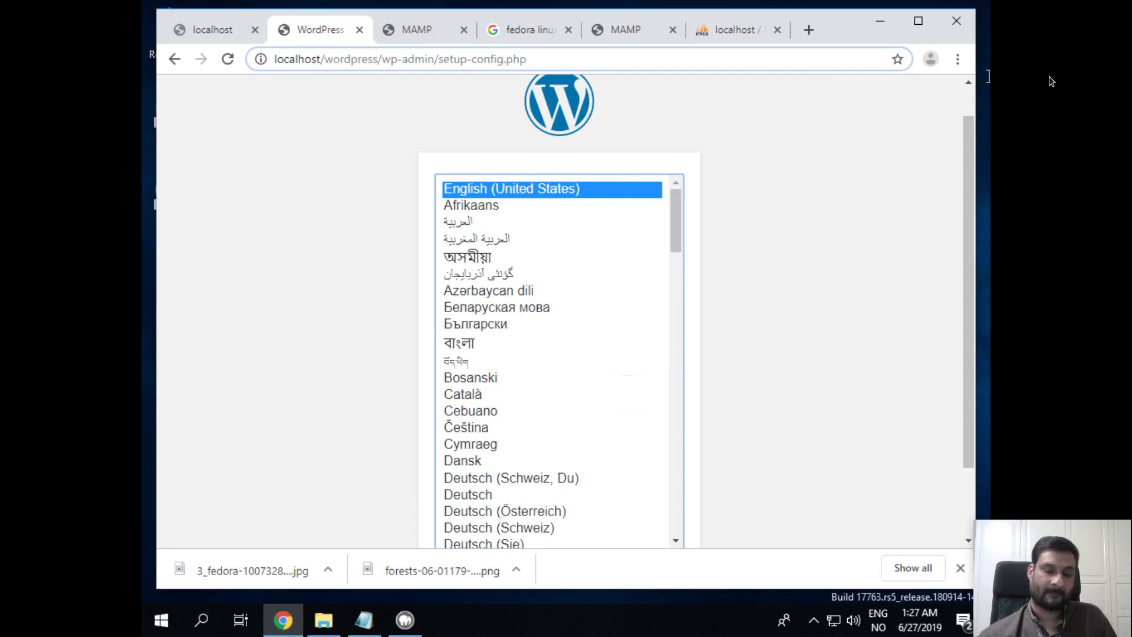
scroll(305, 301, down, 2)
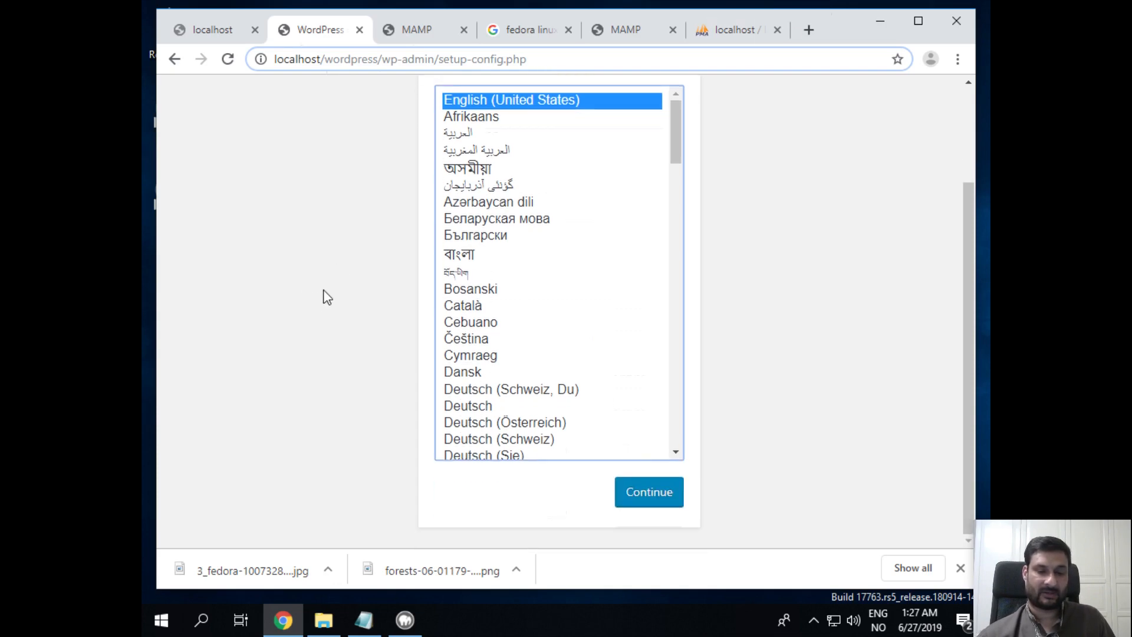
click(657, 494)
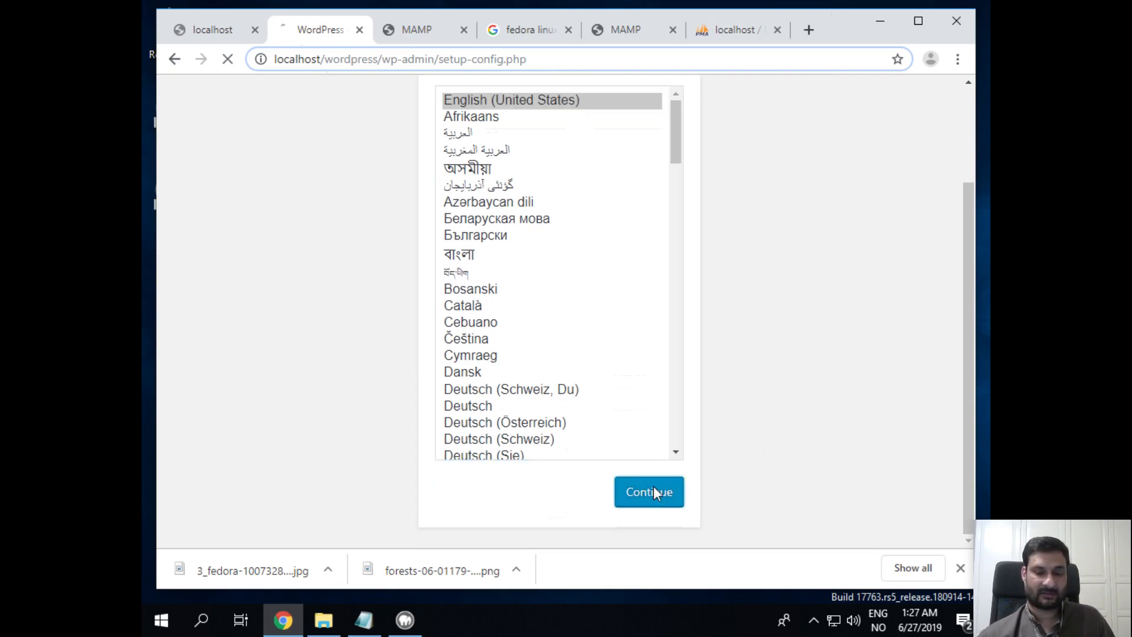
Check the required database details against the newdb entry in the notes, then proceed to the form
click(960, 568)
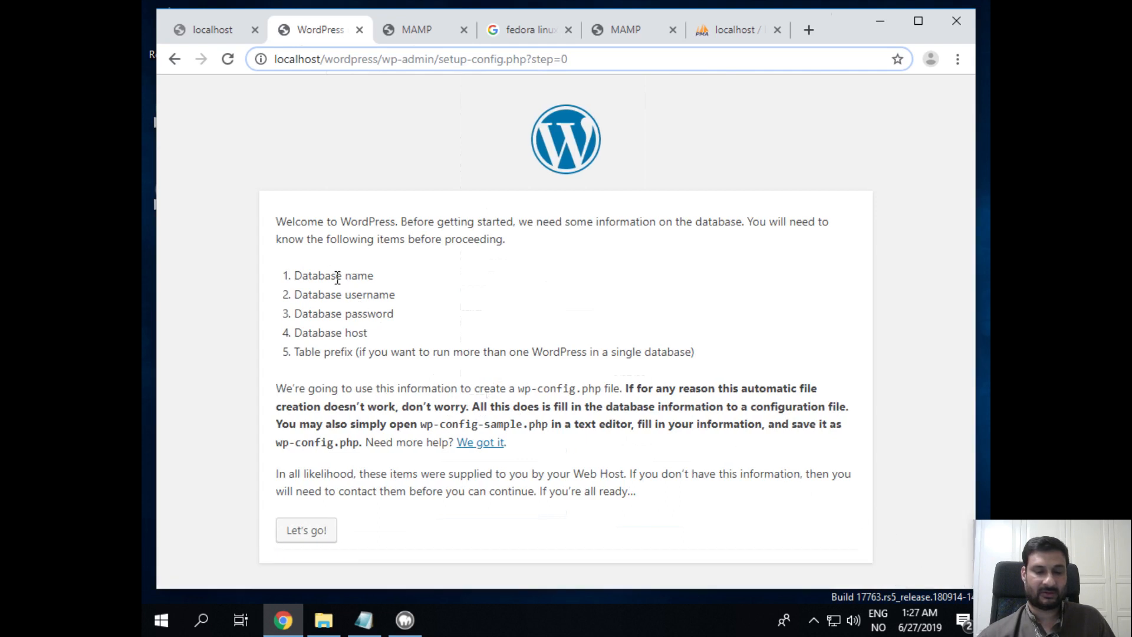
drag(332, 275, 369, 356)
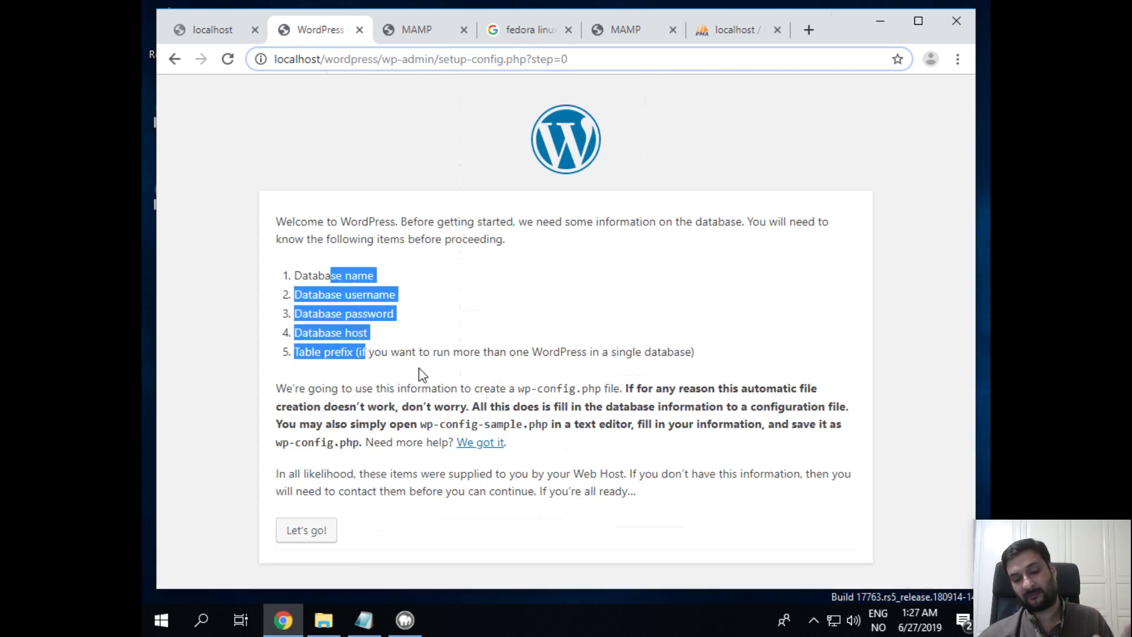
click(378, 619)
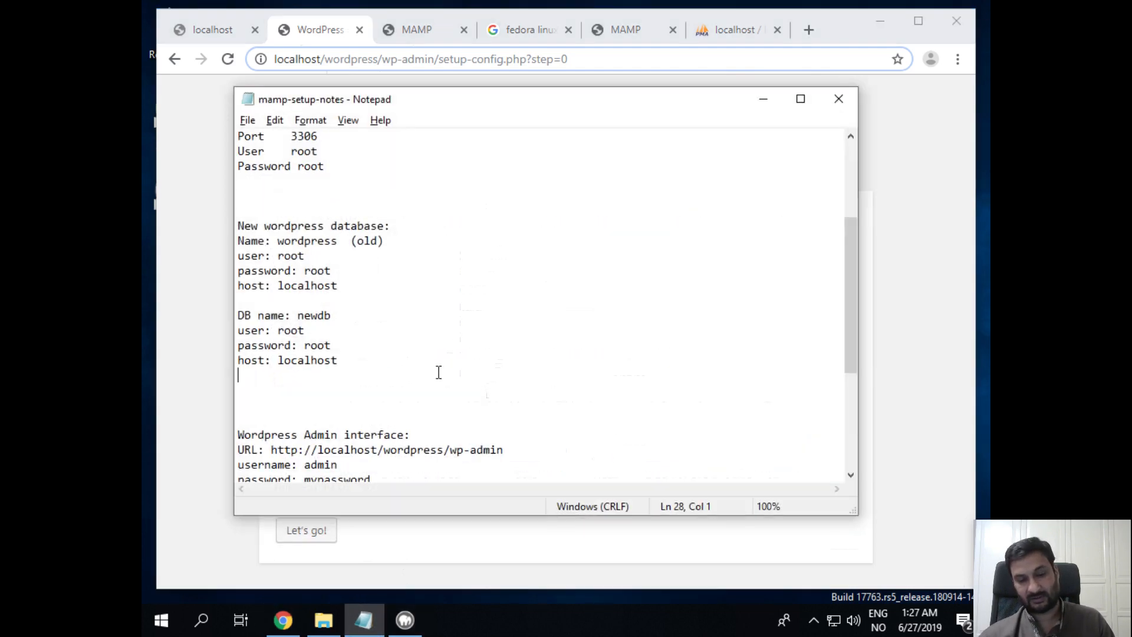
drag(431, 374, 200, 321)
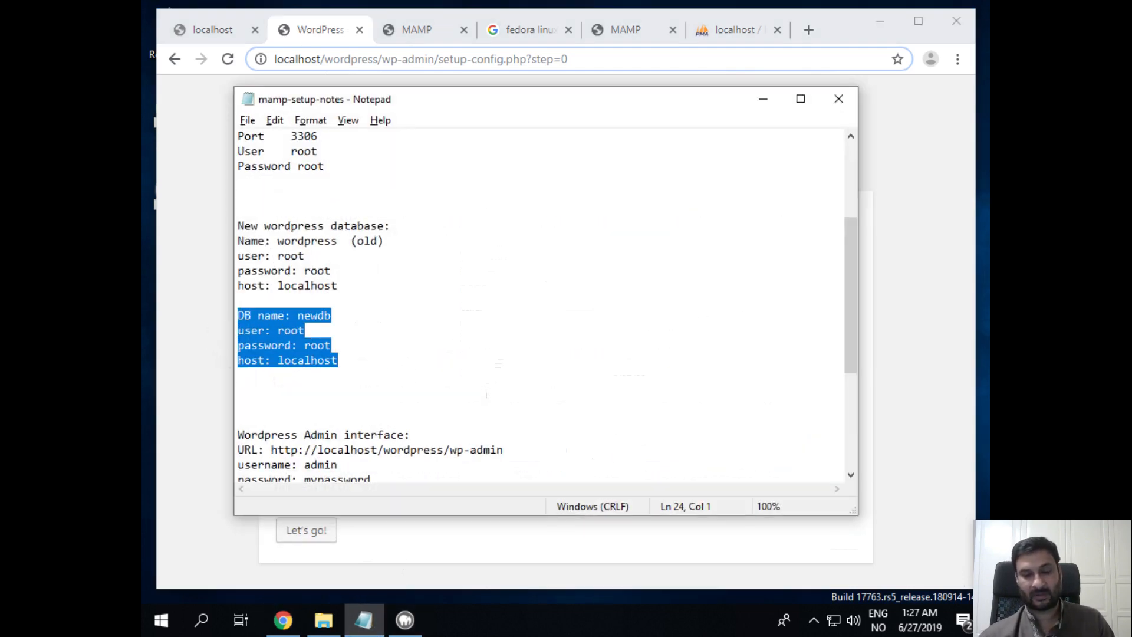
click(918, 302)
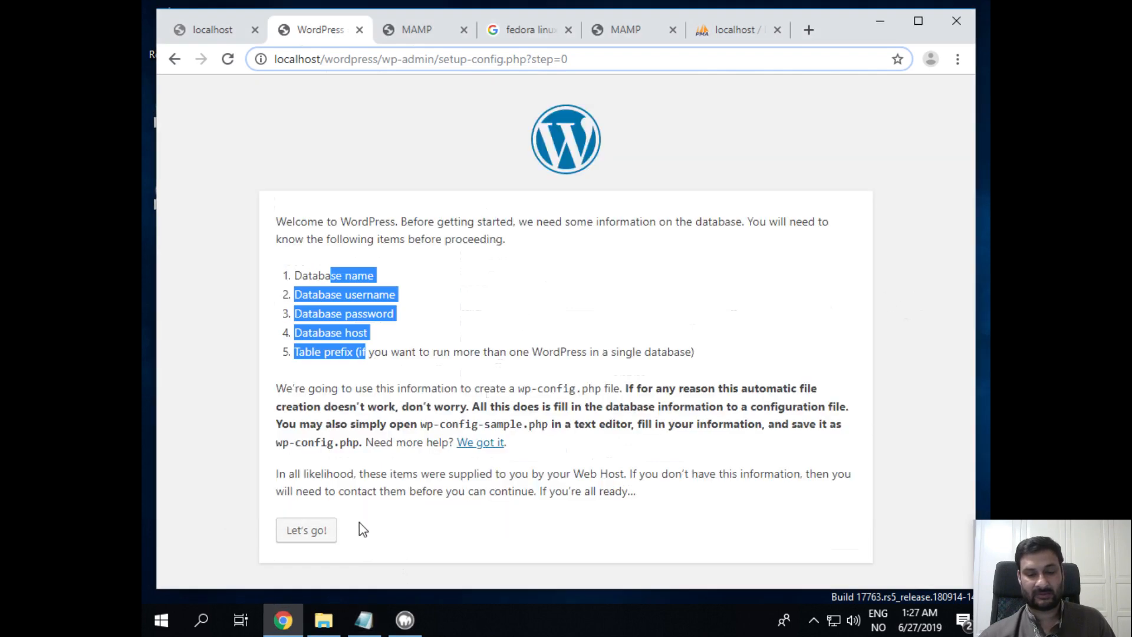
click(321, 531)
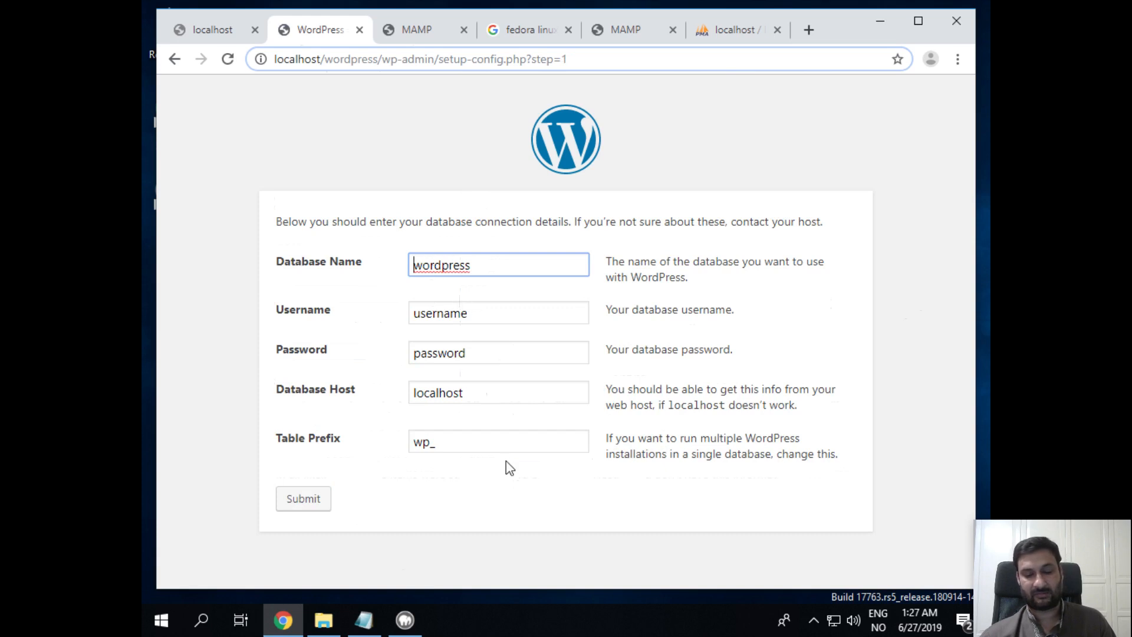
double_click(435, 265)
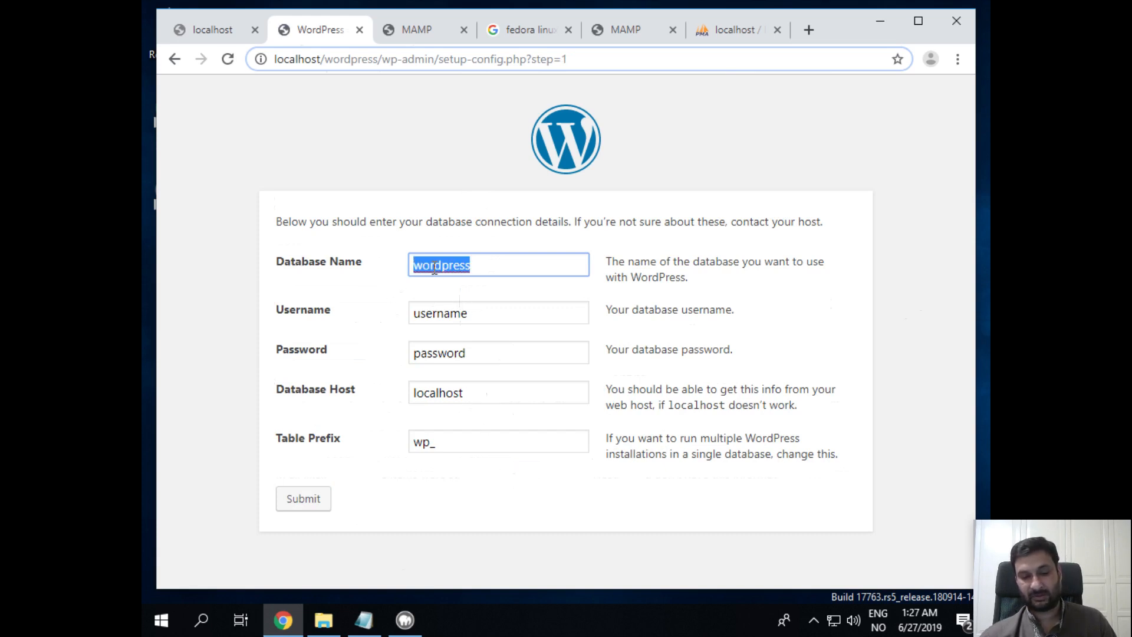
text(newdb)
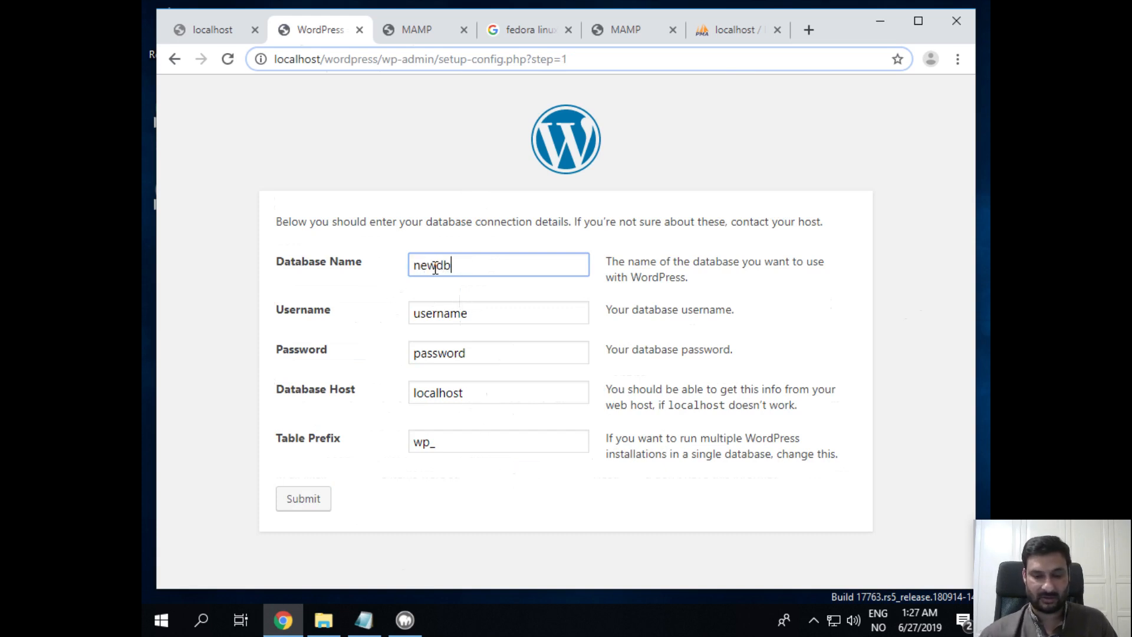
double_click(478, 319)
text(root)
key(Tab)
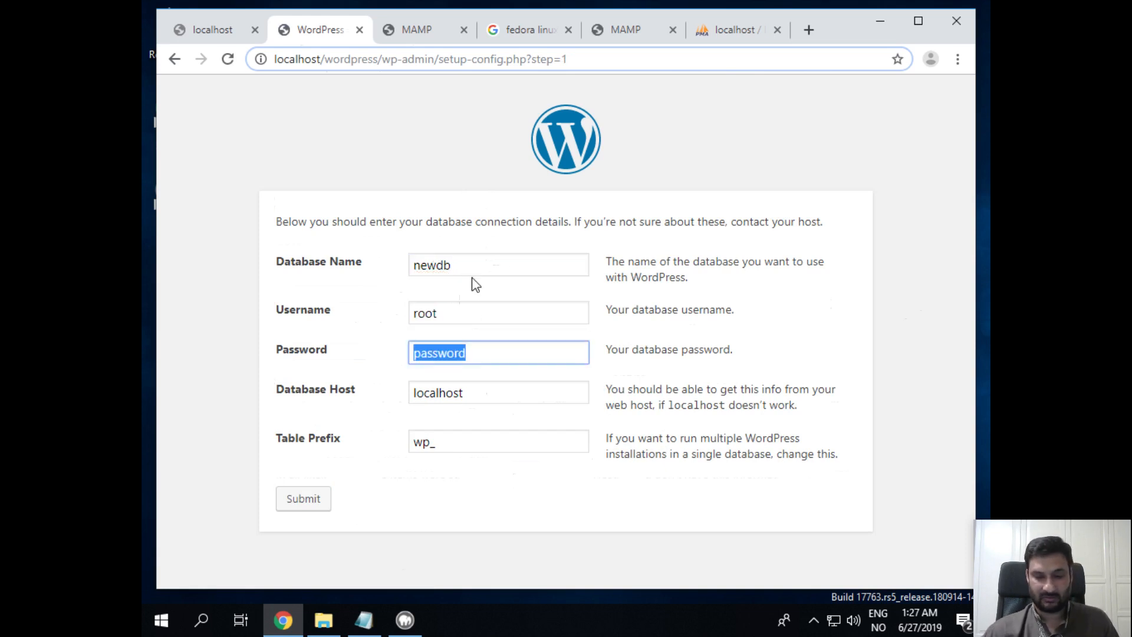
text(root)
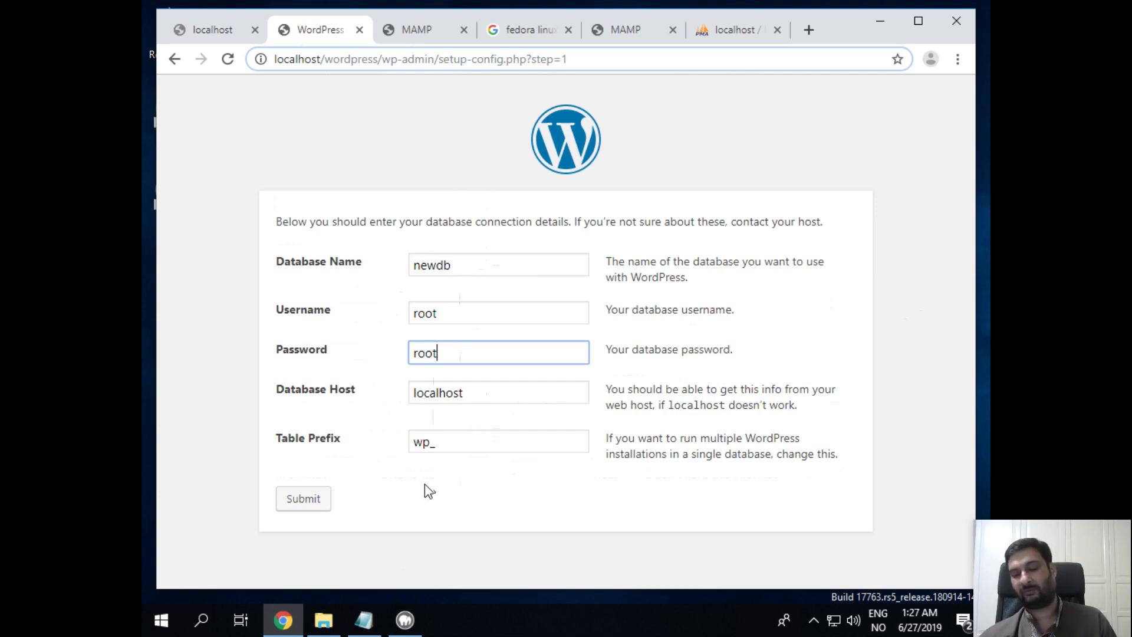
click(324, 500)
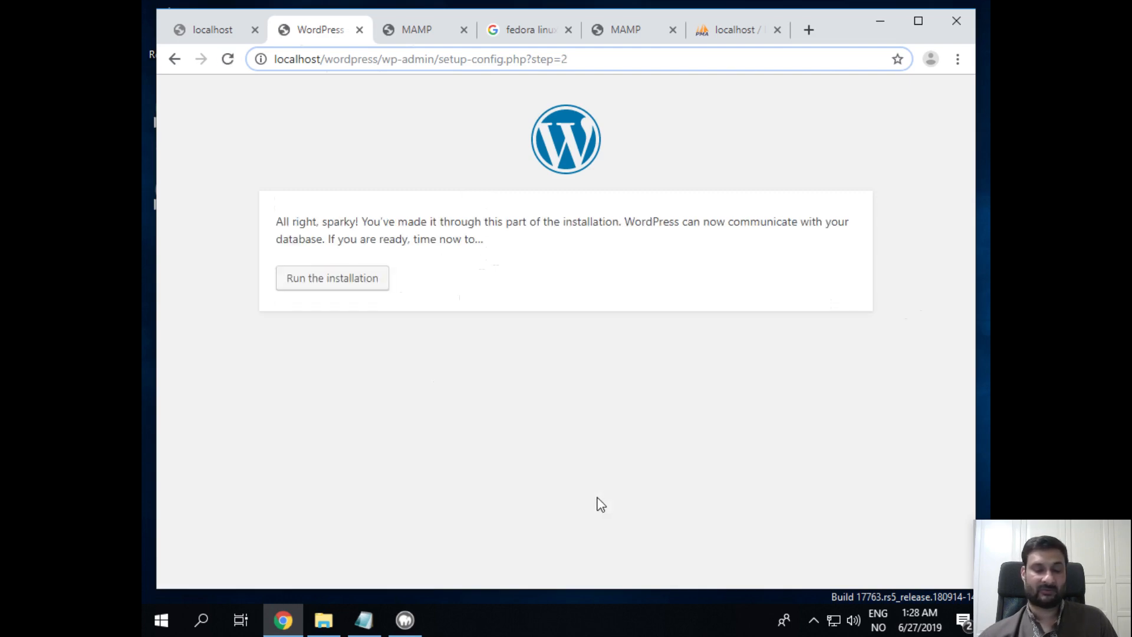
Run the installation and enter the site title 'Learn WP with MAMP'
click(359, 278)
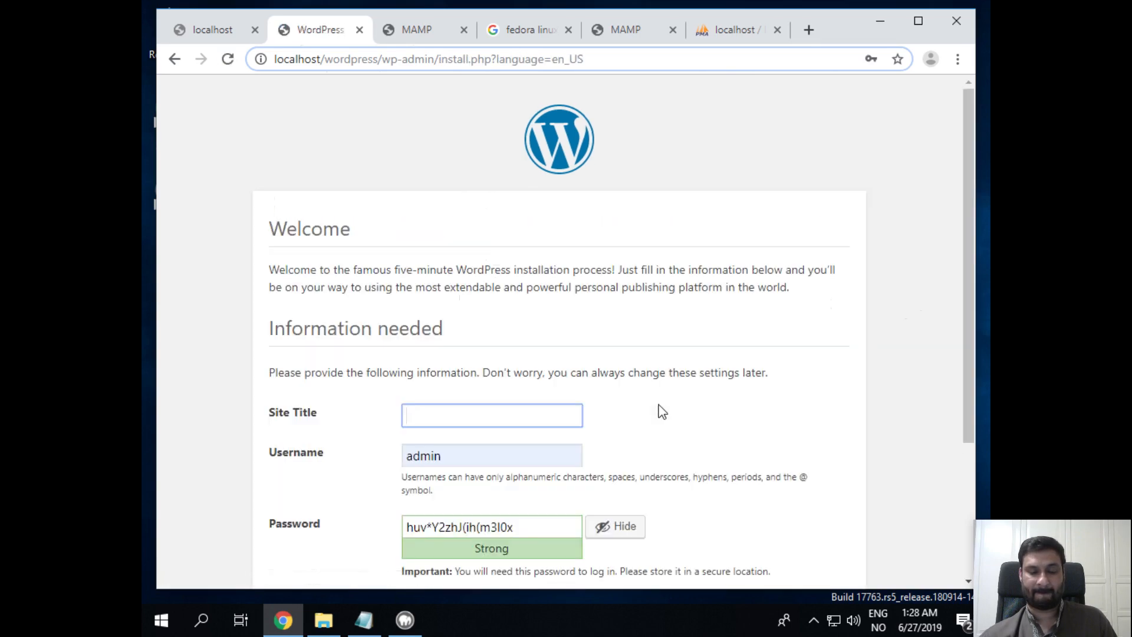
click(526, 412)
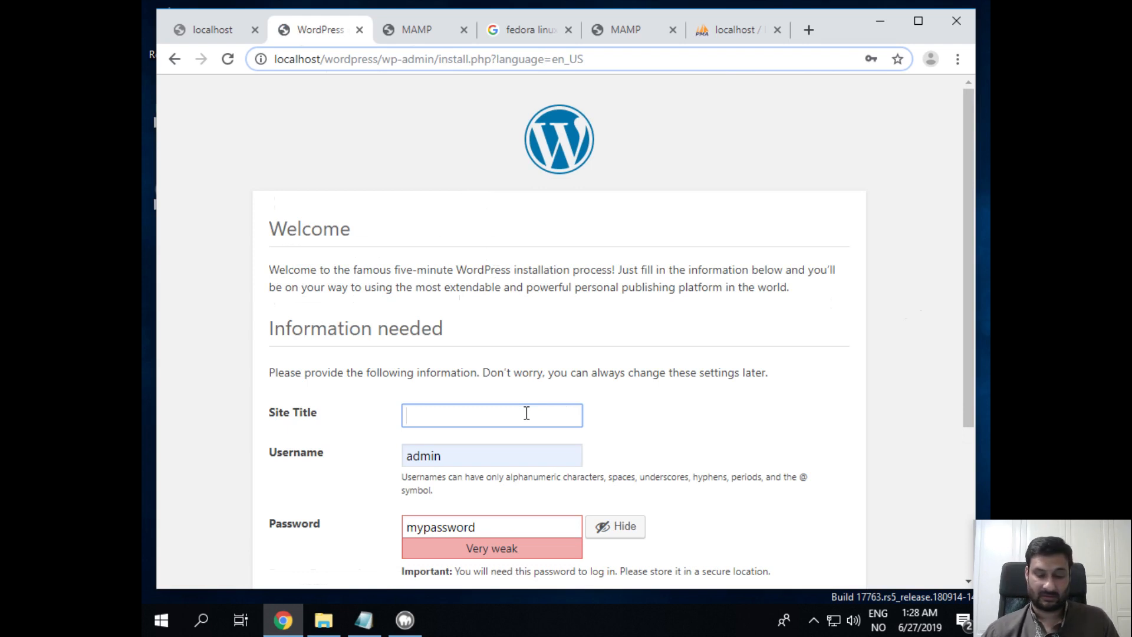
text(Lear)
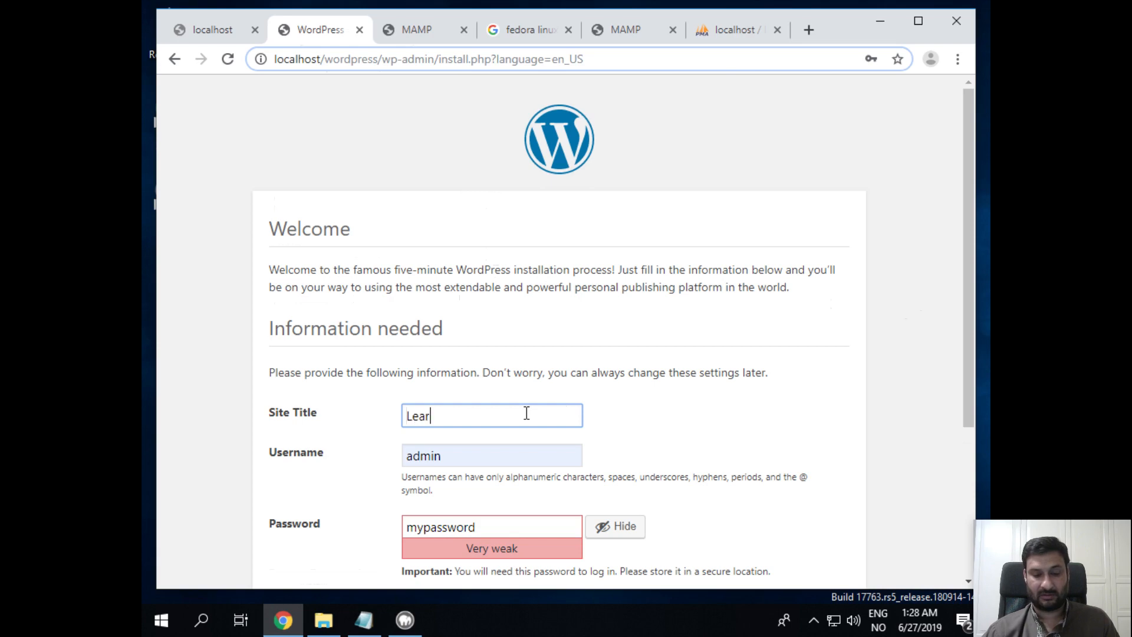
text(n WP)
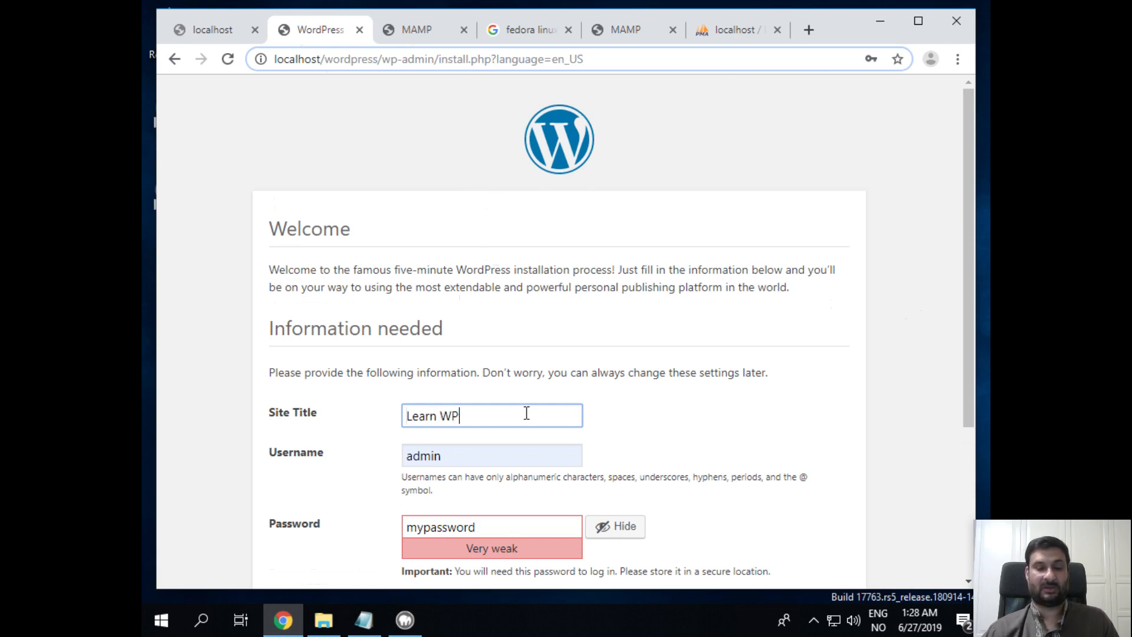
text( withM)
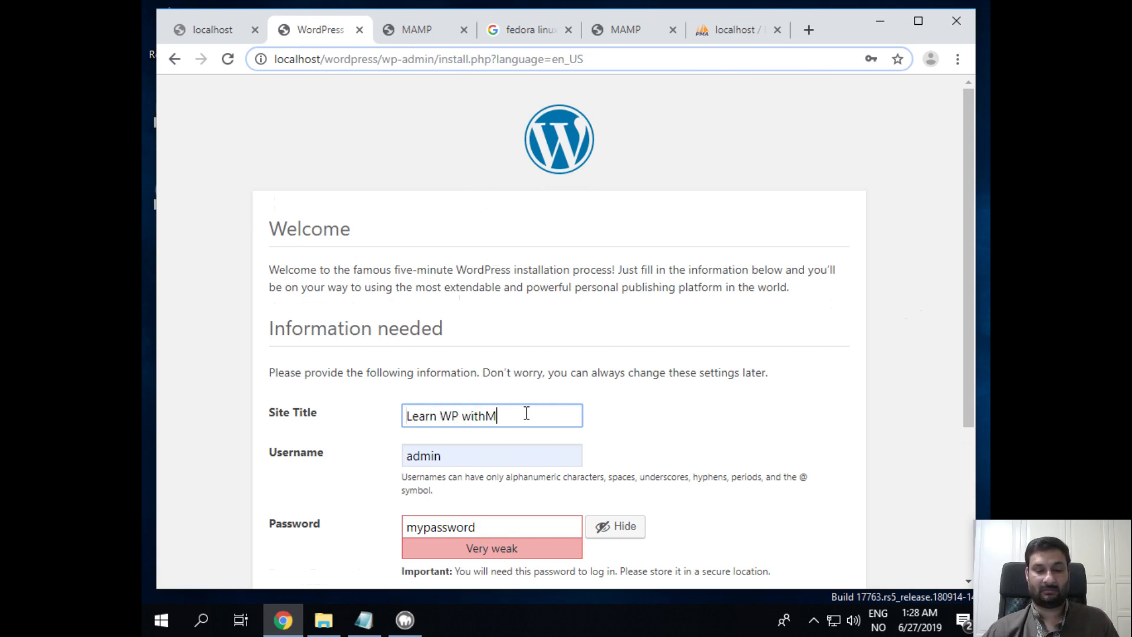
key(BackSpace)
text(MAMP)
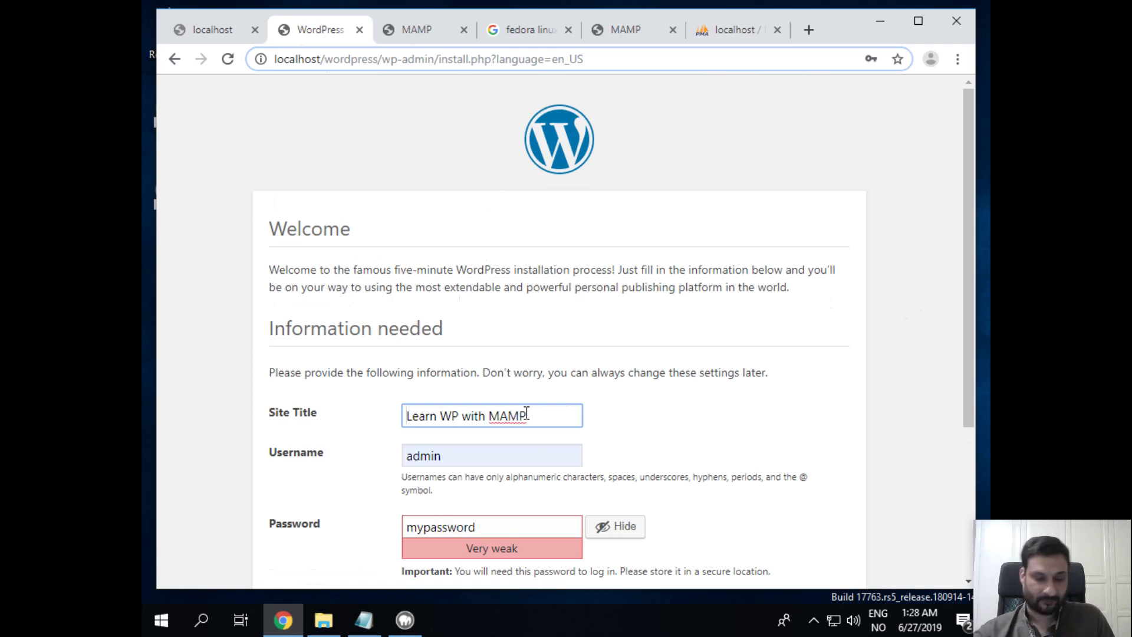
Keep username admin, enter a new weak password, autofill the e-mail and confirm the weak password
click(460, 455)
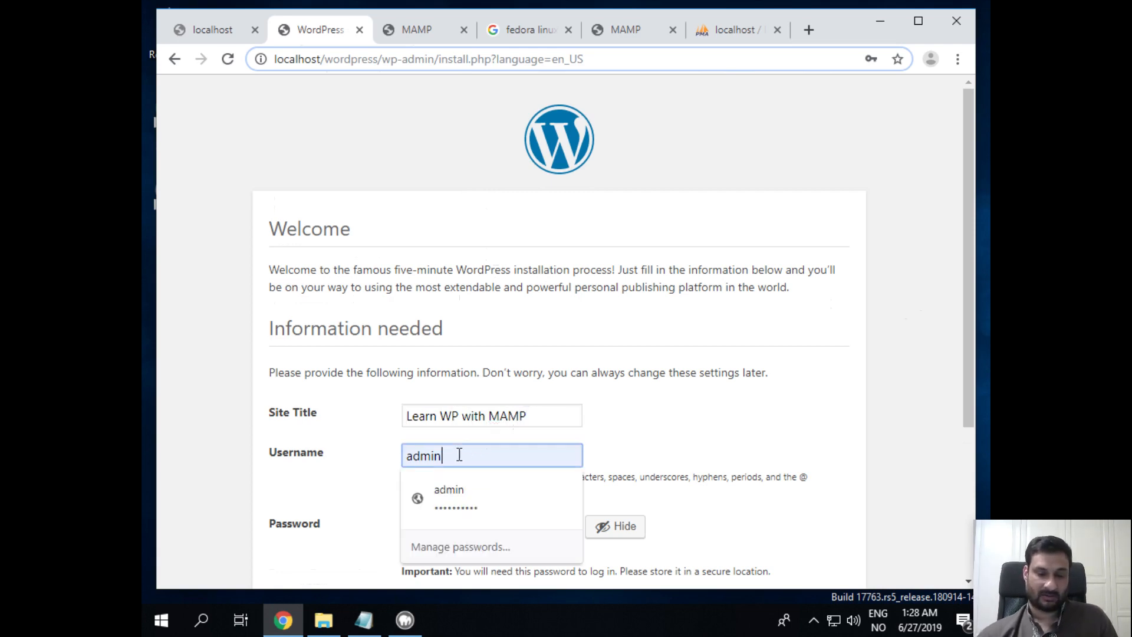
double_click(460, 455)
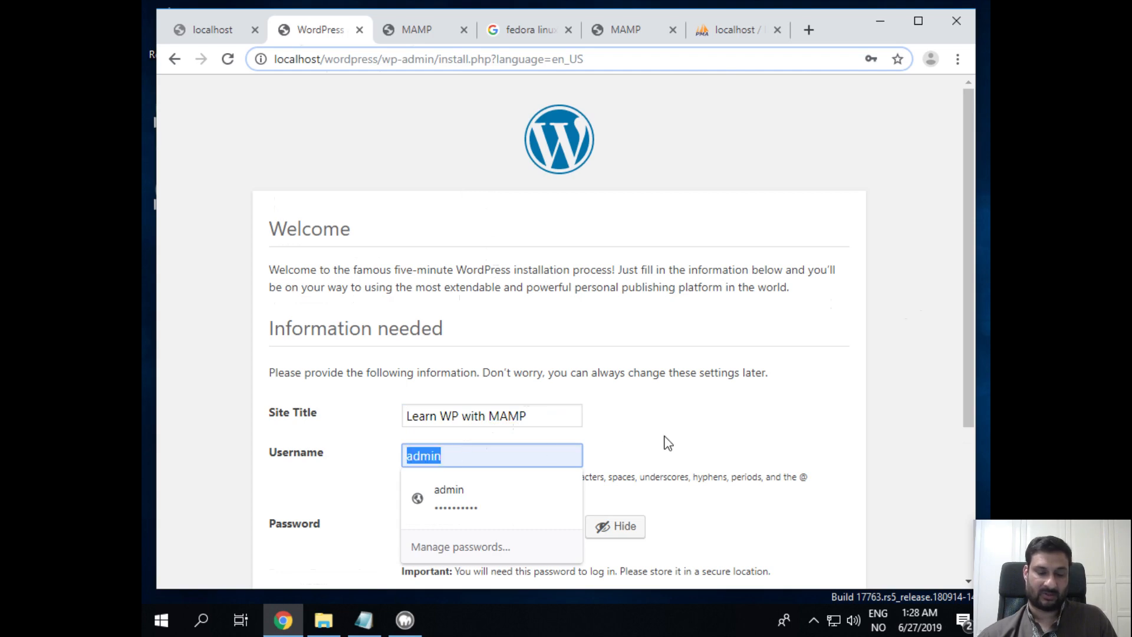
key(Down)
key(Return)
scroll(655, 441, down, 3)
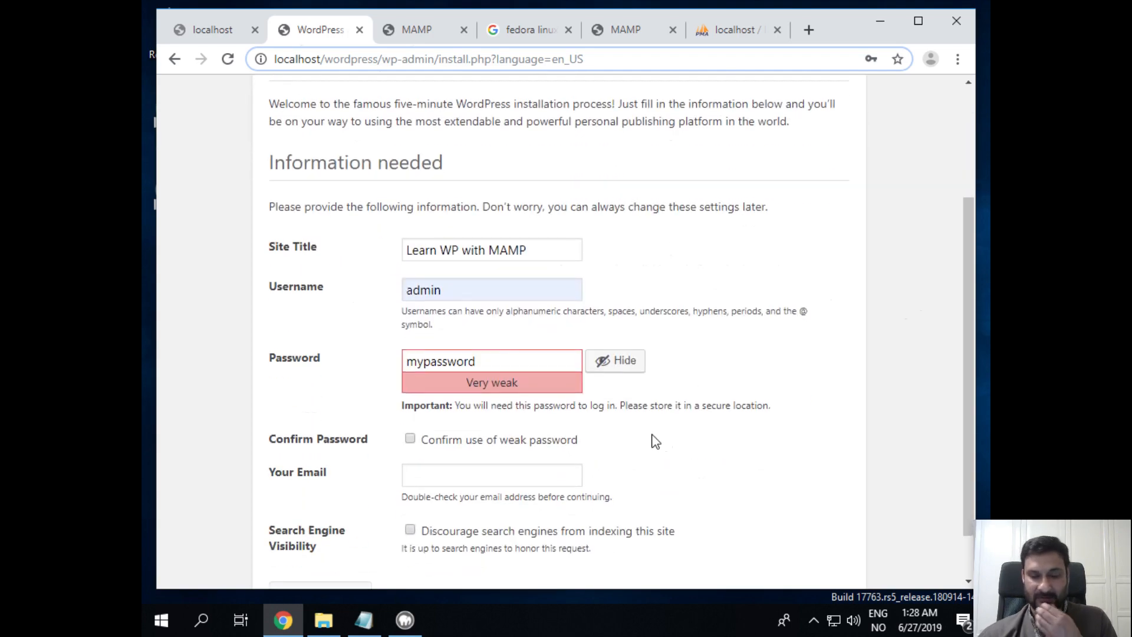
double_click(565, 361)
text(secret)
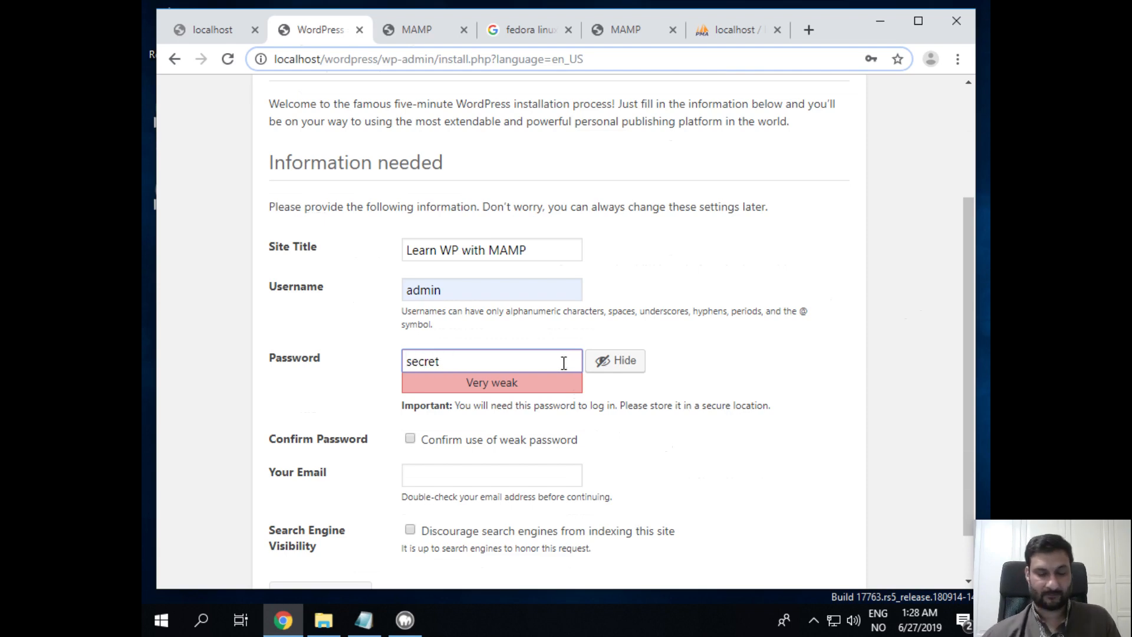
click(527, 481)
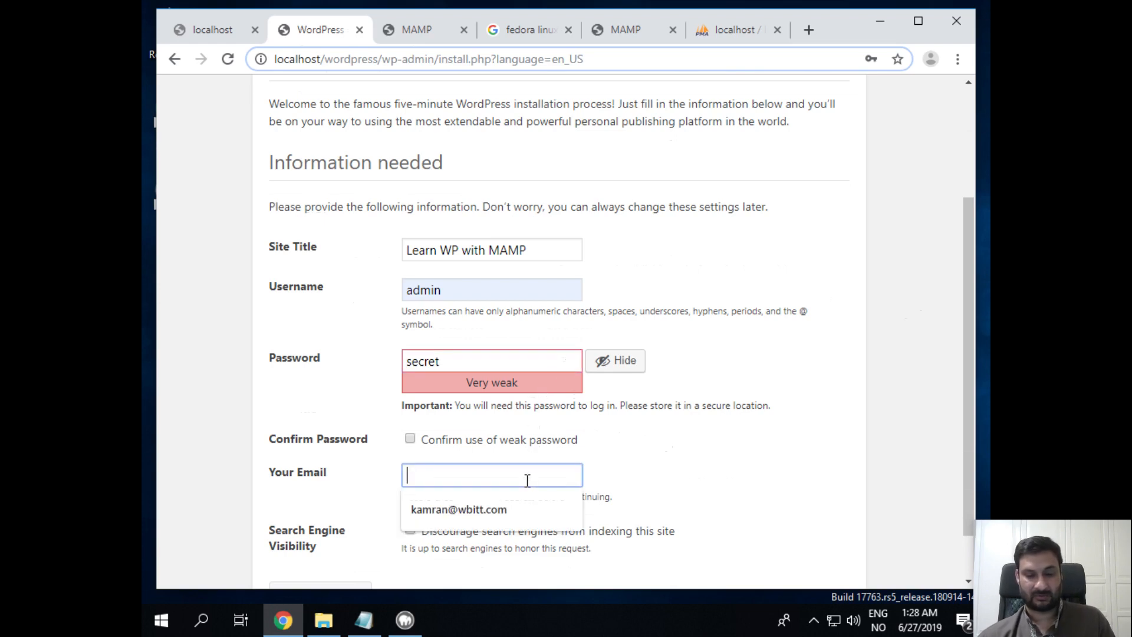
click(550, 508)
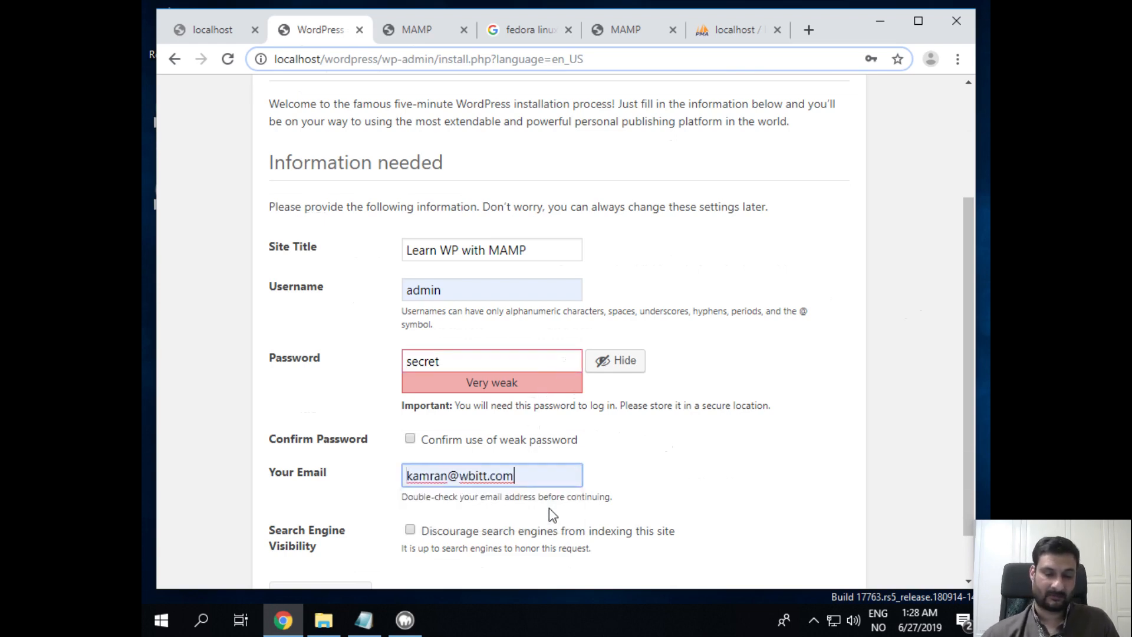
click(411, 440)
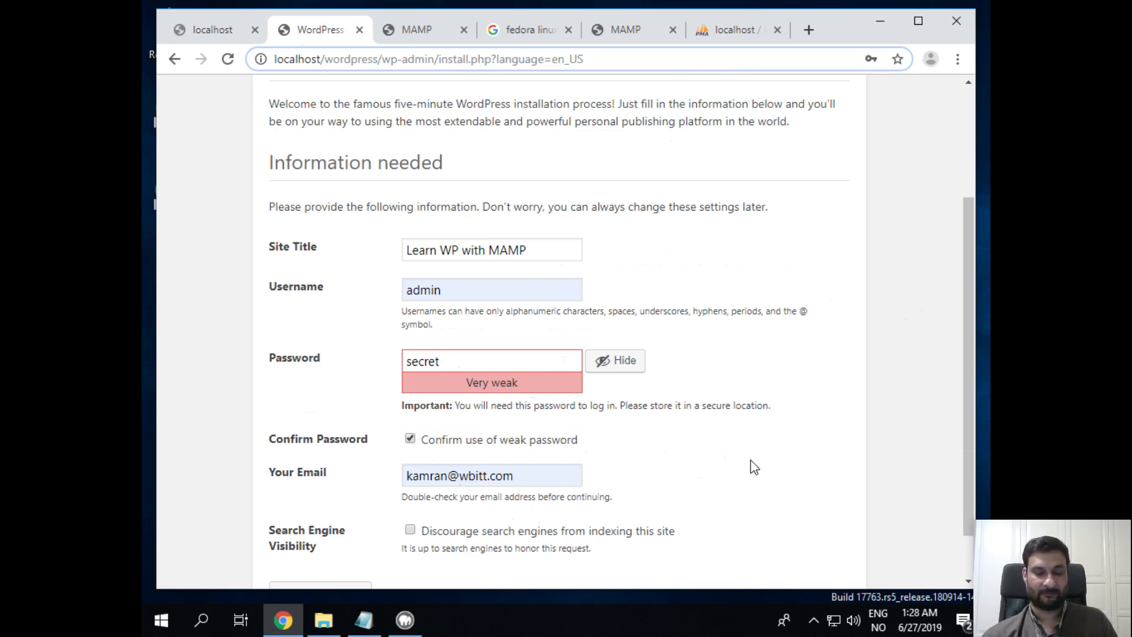
key(alt+Tab)
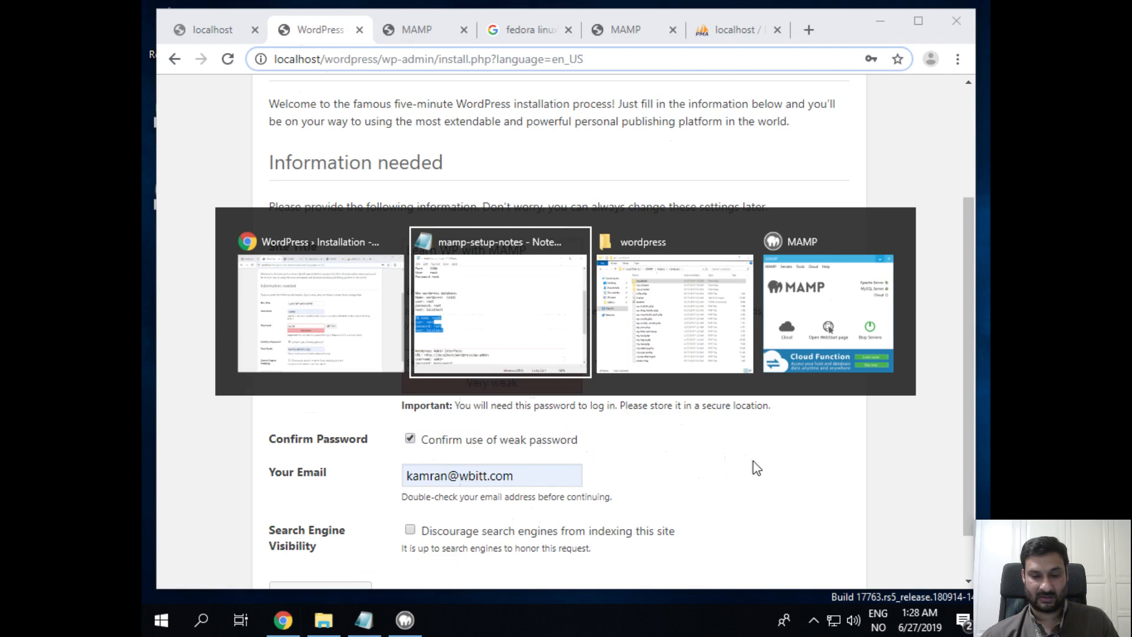
Type the new admin password on the notes' password line ahead of the bracketed previous one
scroll(582, 415, down, 5)
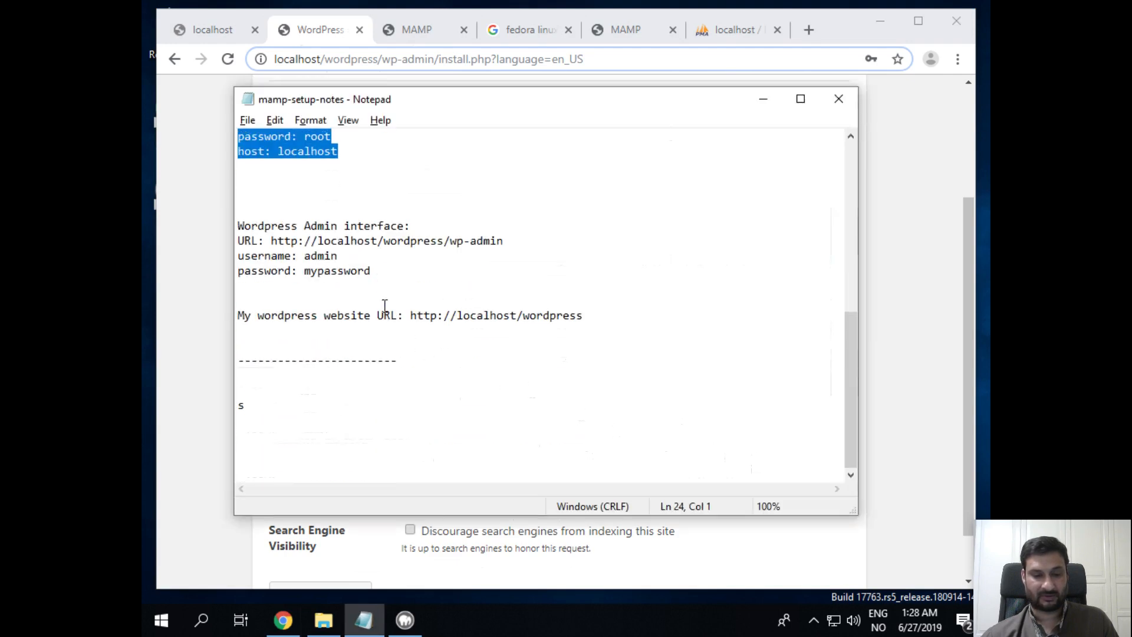
click(382, 242)
double_click(407, 244)
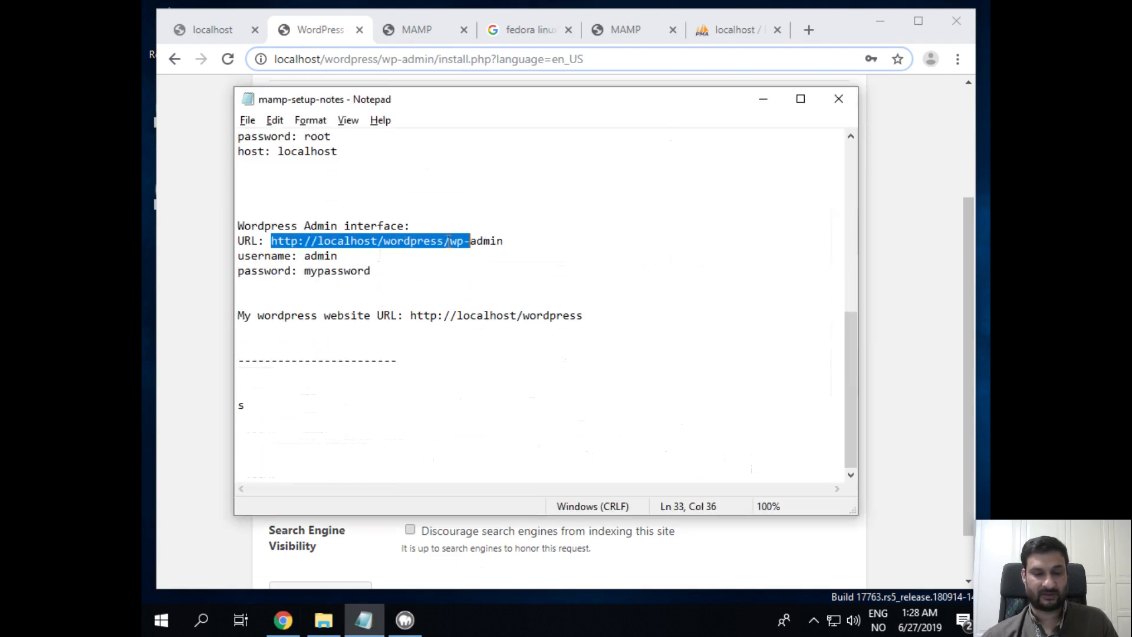
click(471, 242)
click(427, 267)
click(435, 255)
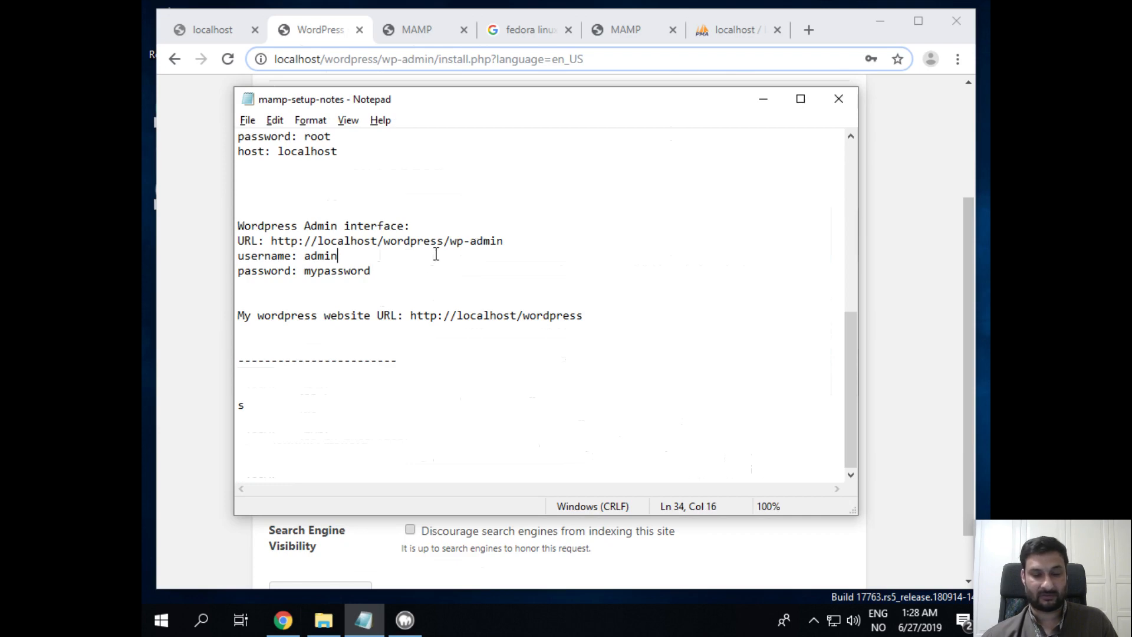
key(Down)
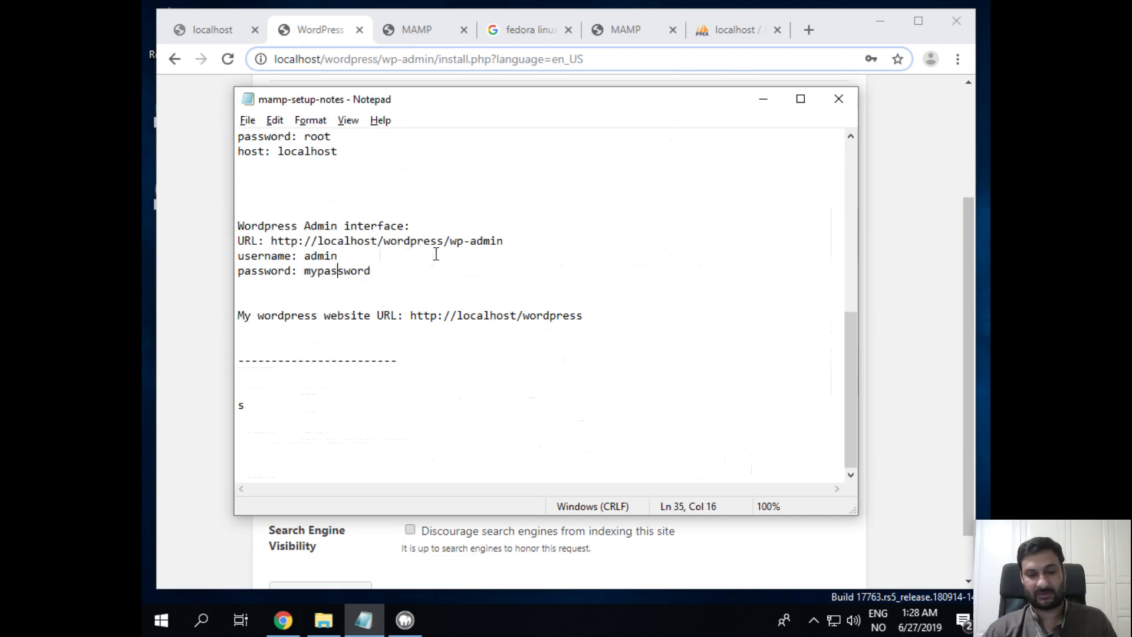
key(Left)
key(Left)
text(()
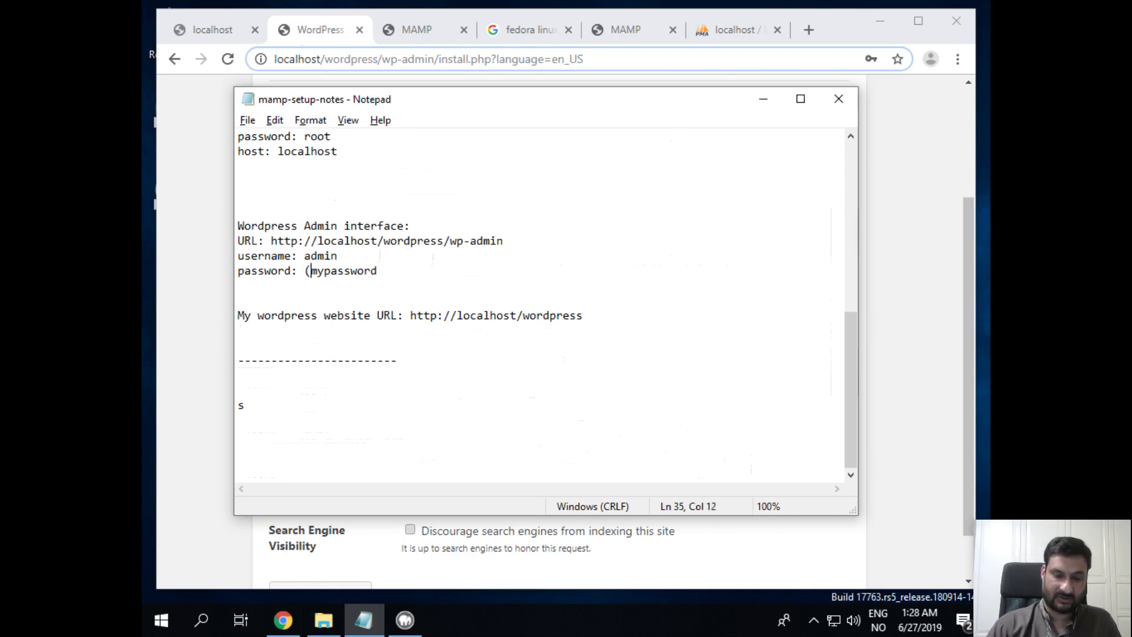
text())
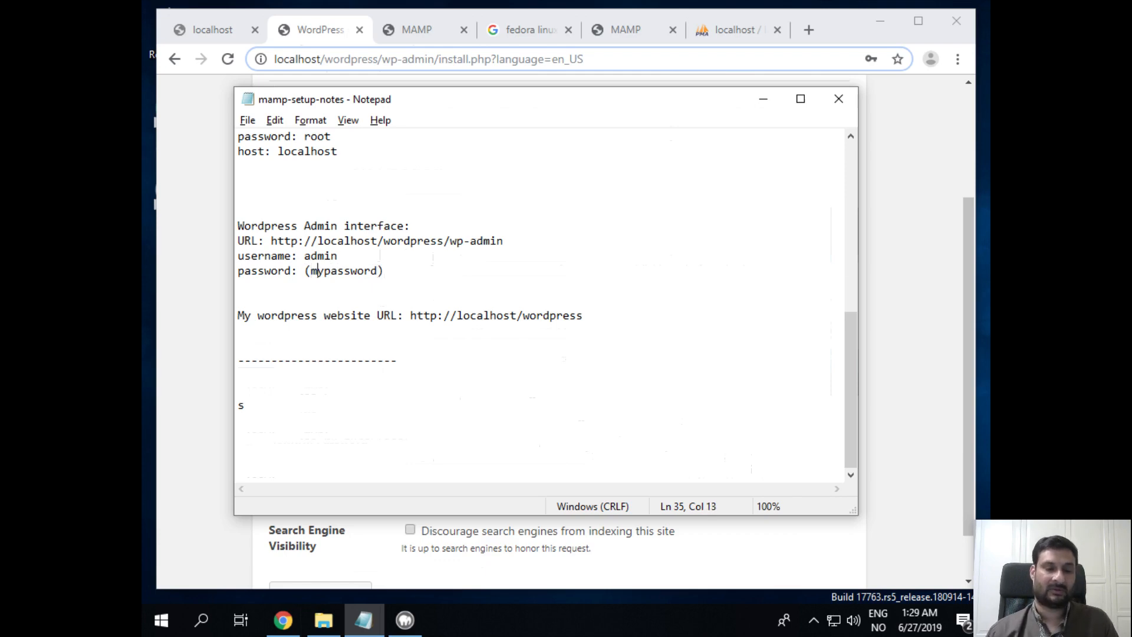
key(Left)
key(Left)
key(Left)
key(Left)
key(Left)
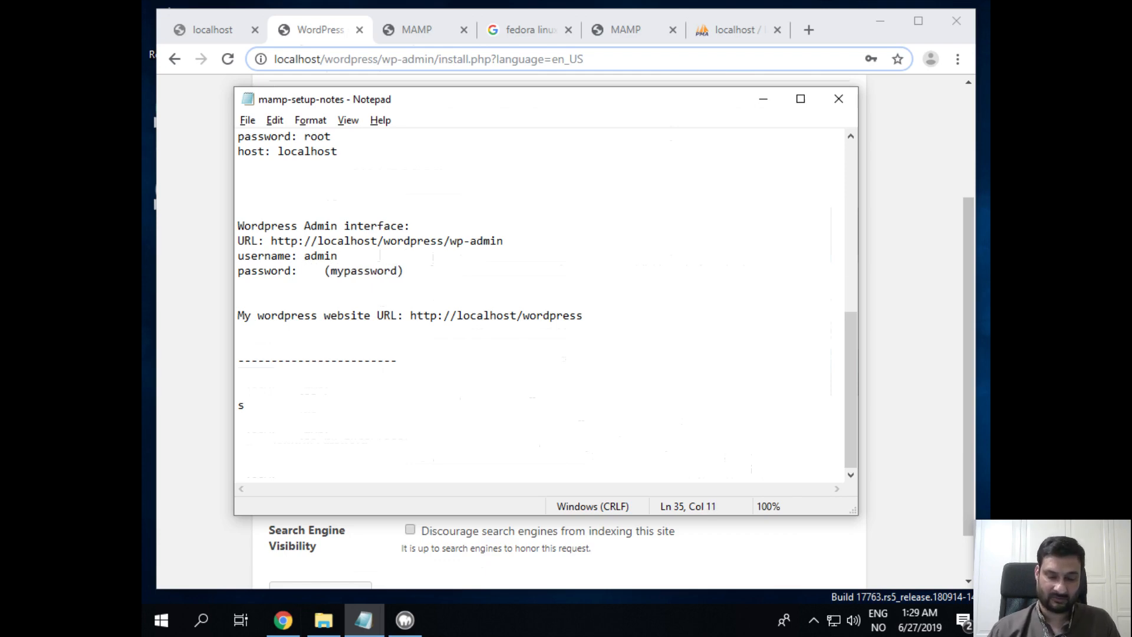
text(secret)
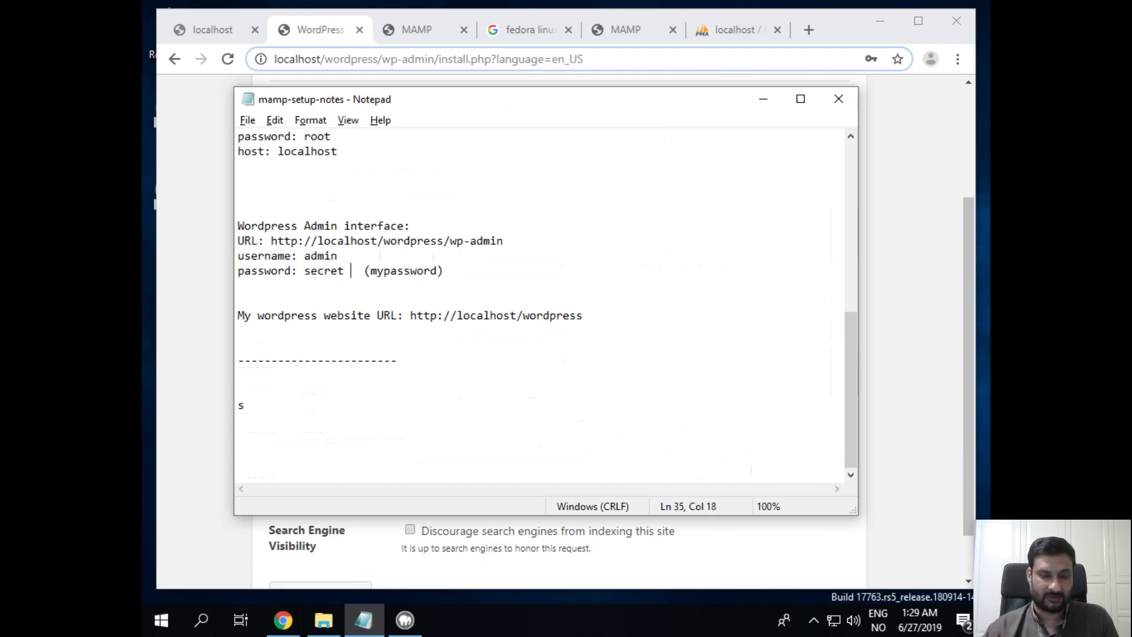
Tidy the password line, removing stray brackets and labelling the previous password 'old:'
key(shift+End)
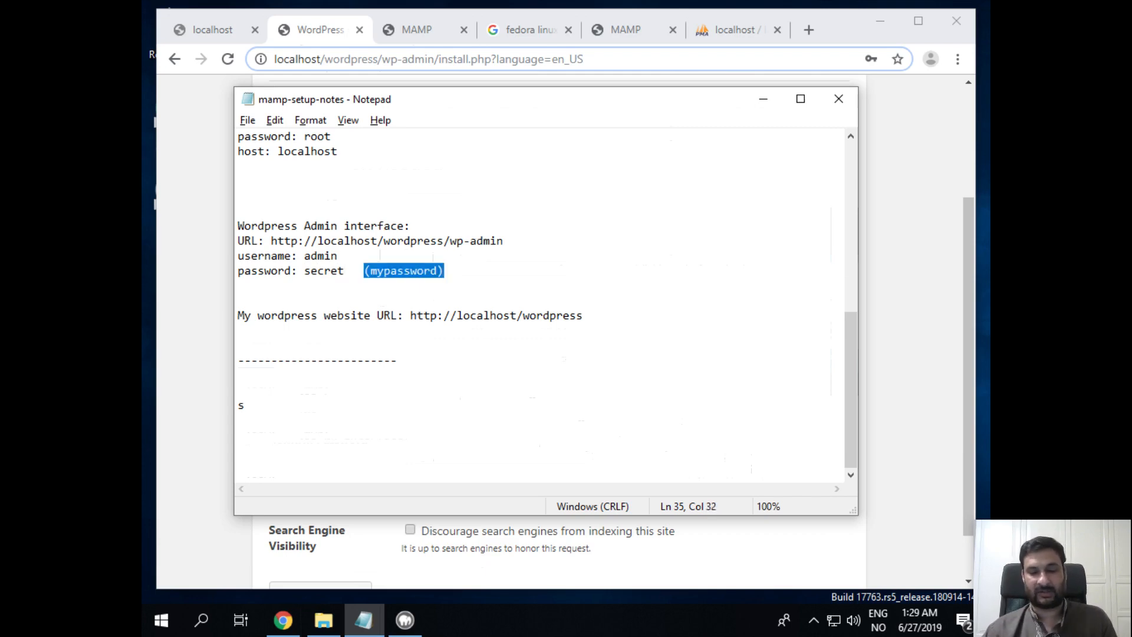
key(Left)
key(Left)
key(Left)
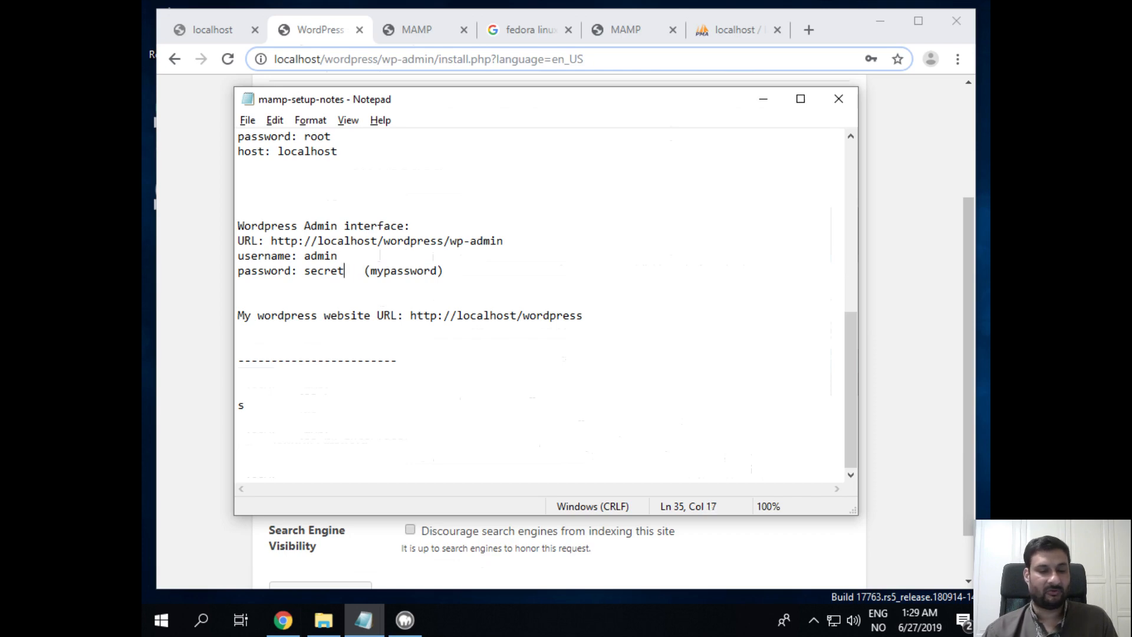
key(shift+Left)
key(shift+Left)
key(shift+Left)
key(shift+Left)
key(shift+Left)
key(shift+Left)
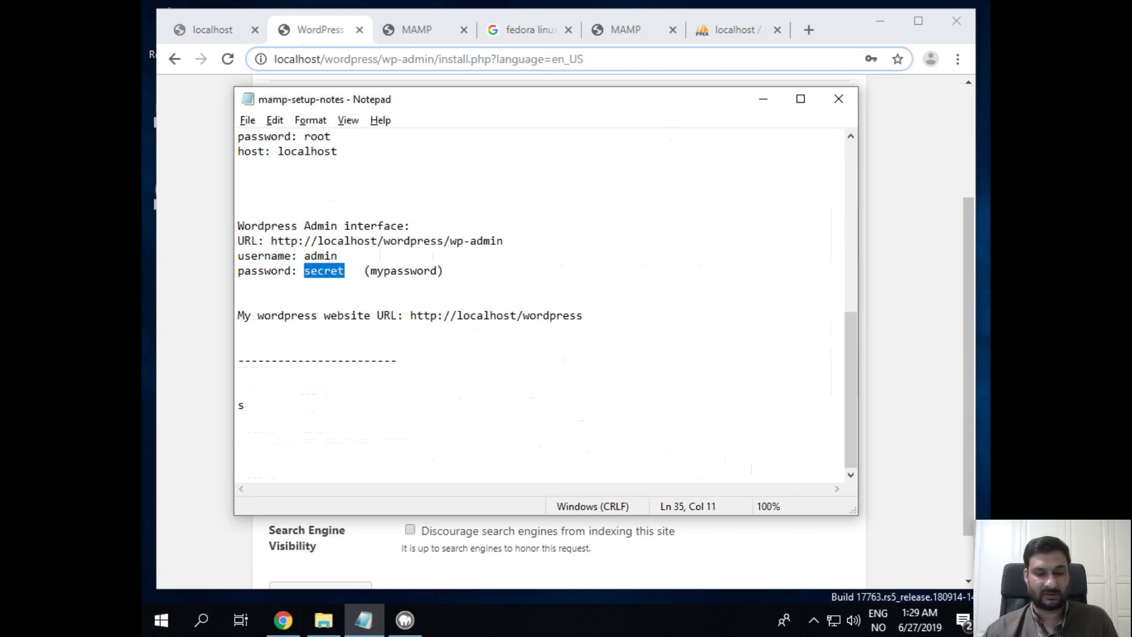
key(Right)
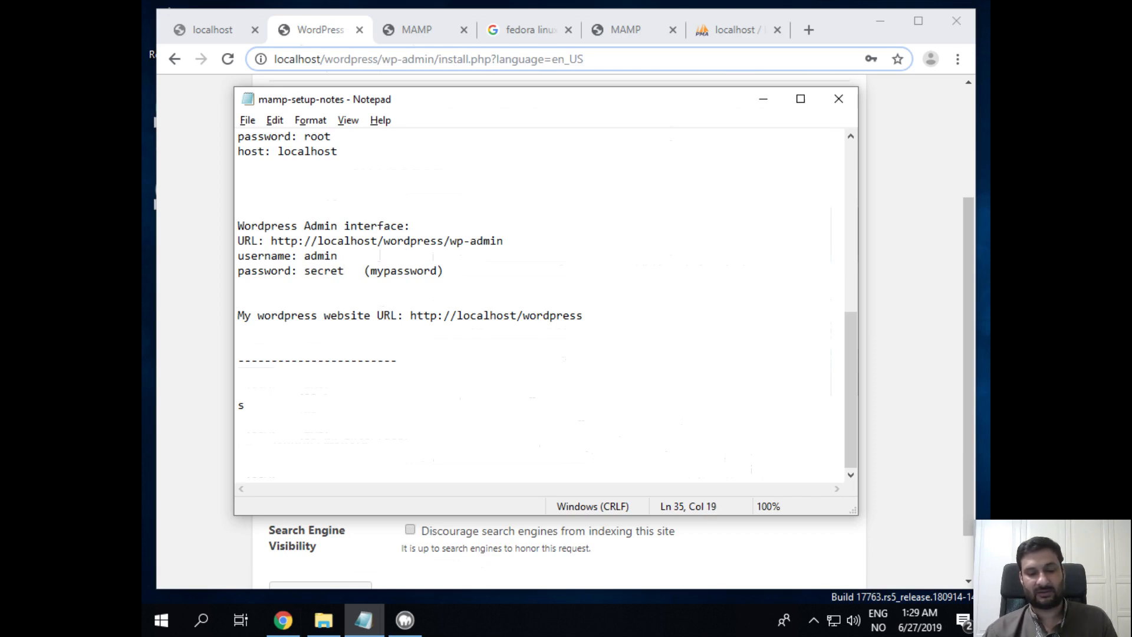
text(())
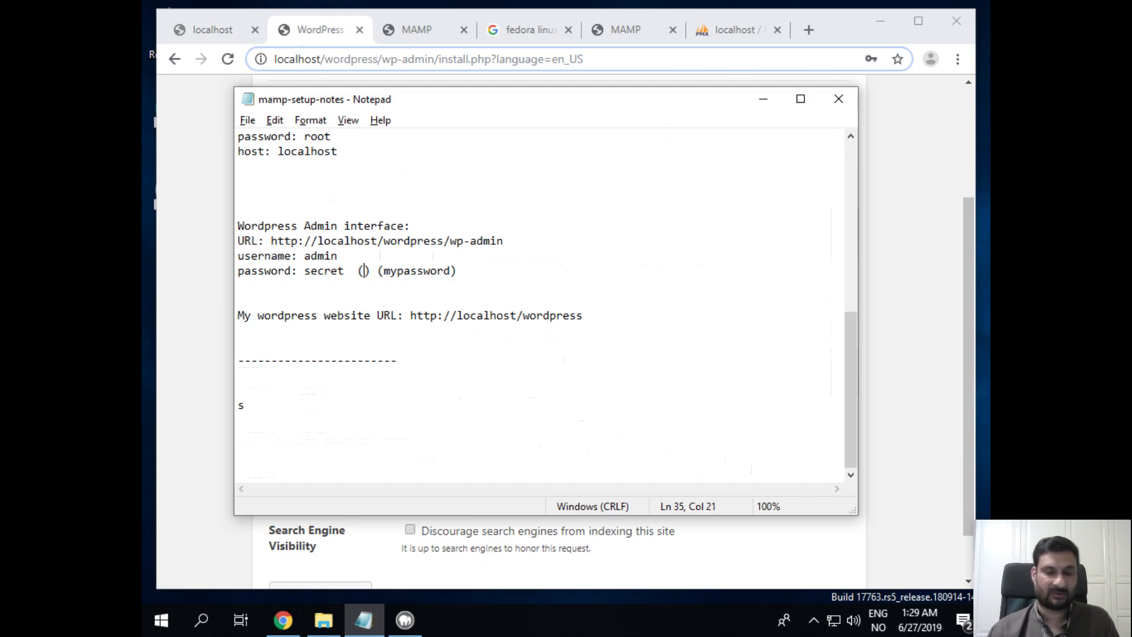
key(Left)
key(Left)
key(Left)
key(Right)
key(Right)
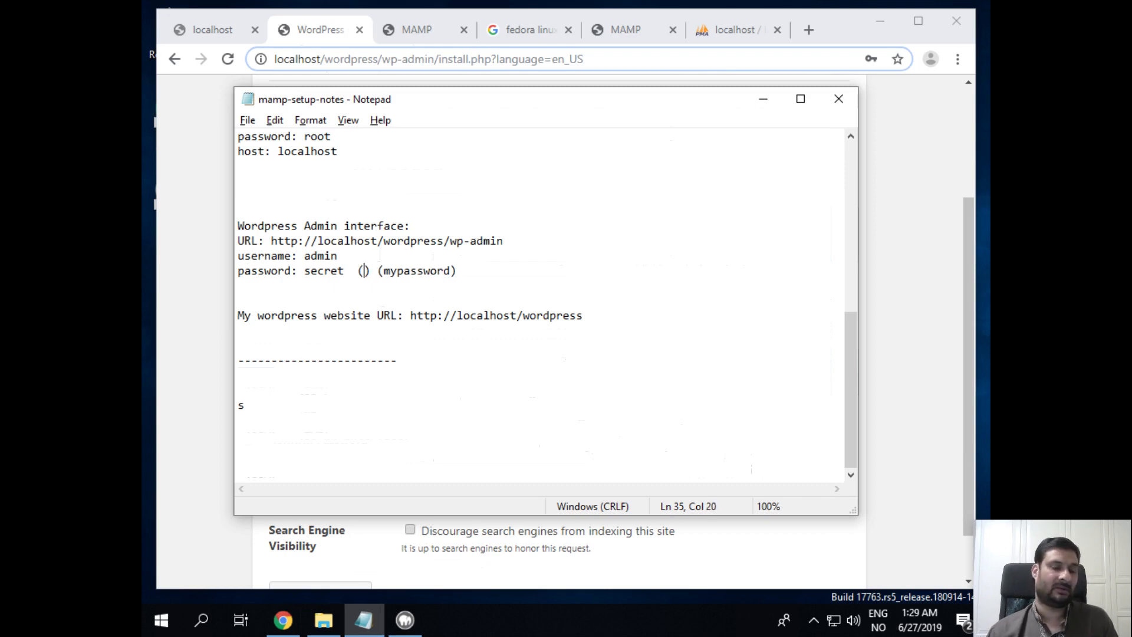
key(BackSpace)
key(BackSpace)
key(BackSpace)
key(BackSpace)
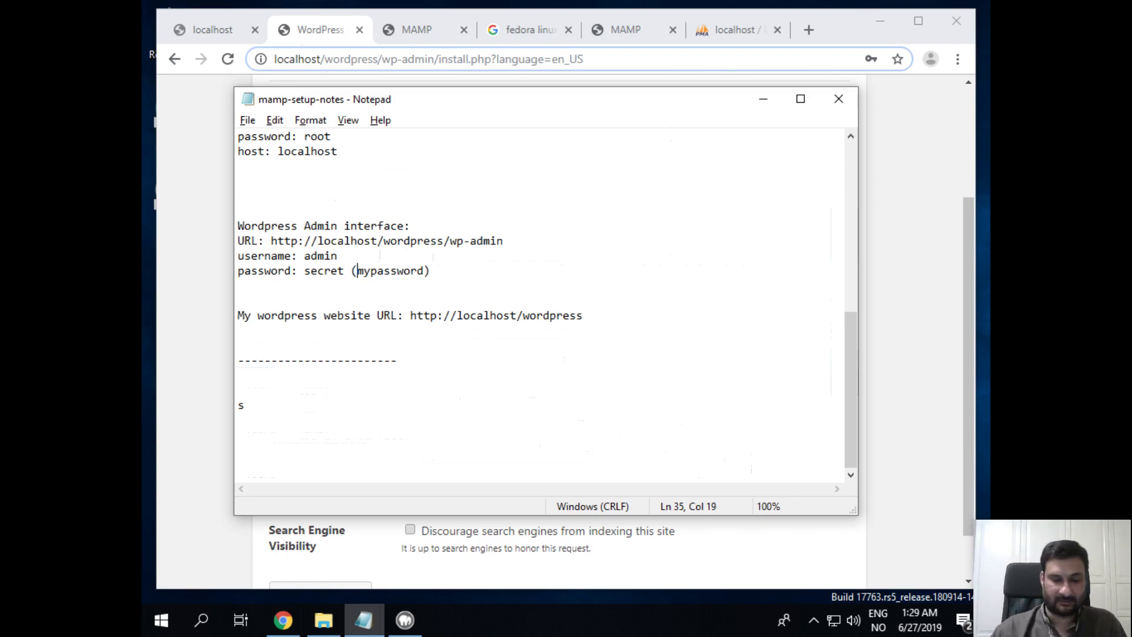
text(old:)
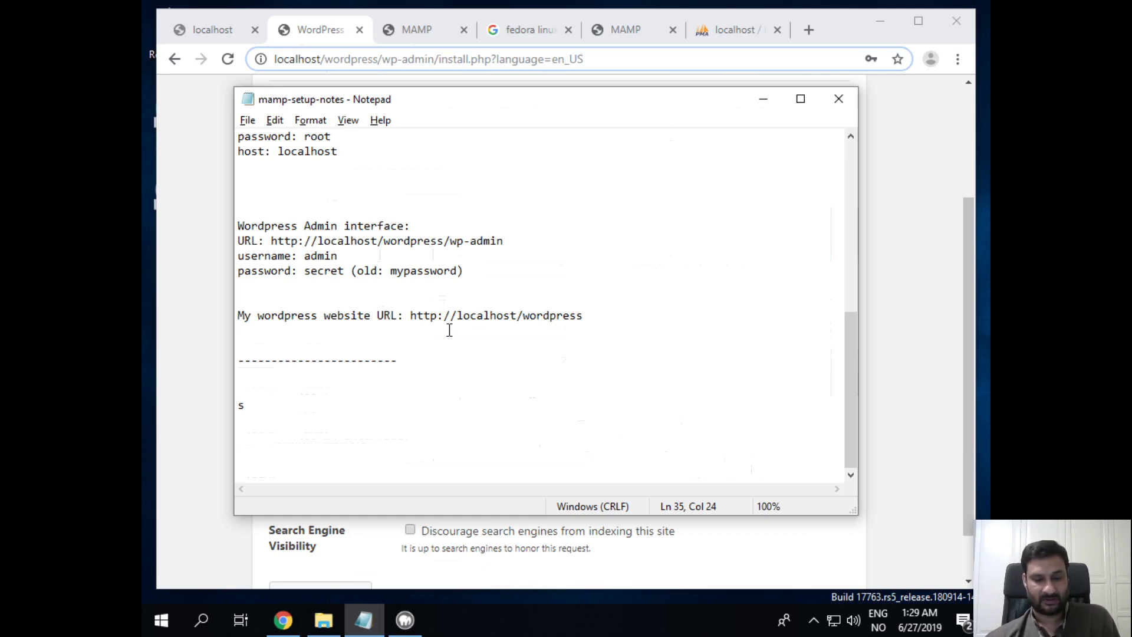
Run the WordPress installation and let Chrome save the new admin password
click(880, 290)
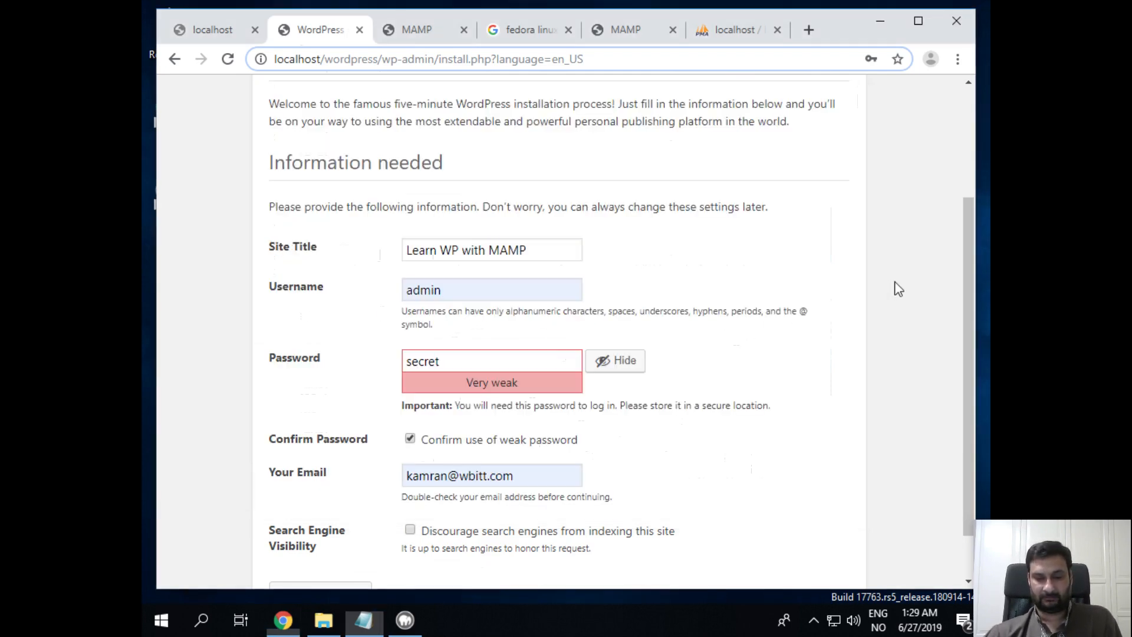
scroll(843, 391, down, 1)
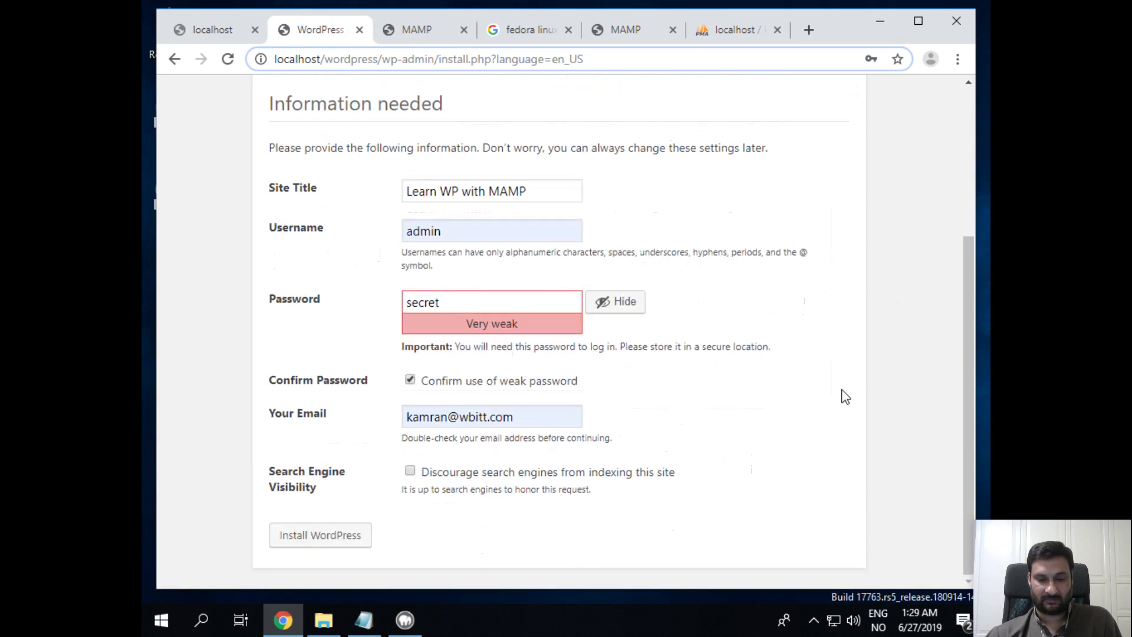
click(285, 544)
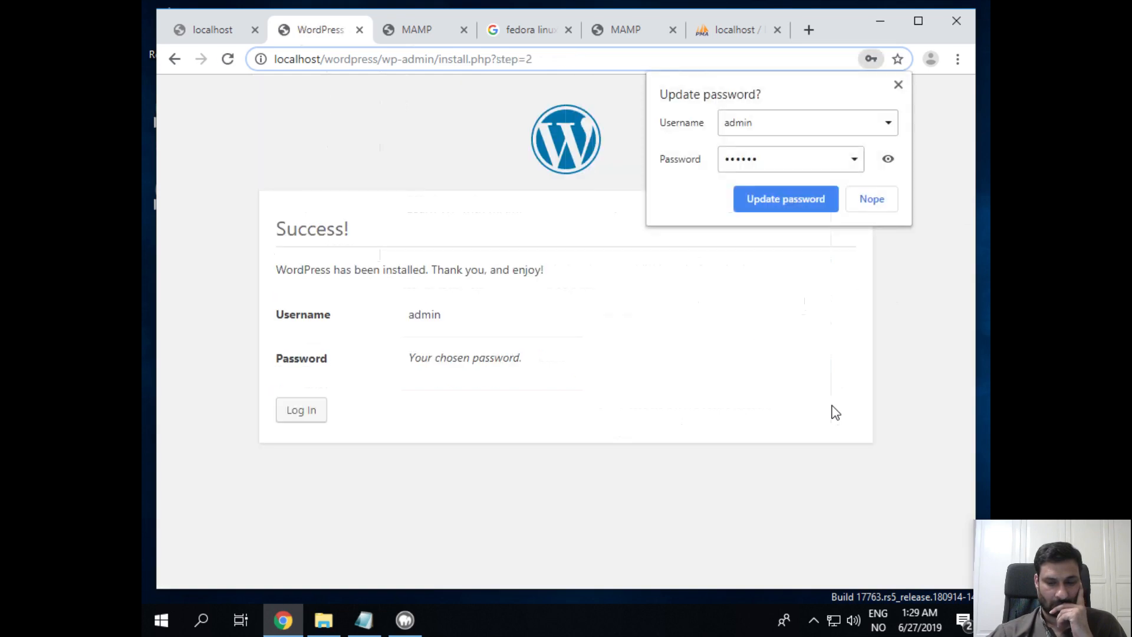
click(754, 198)
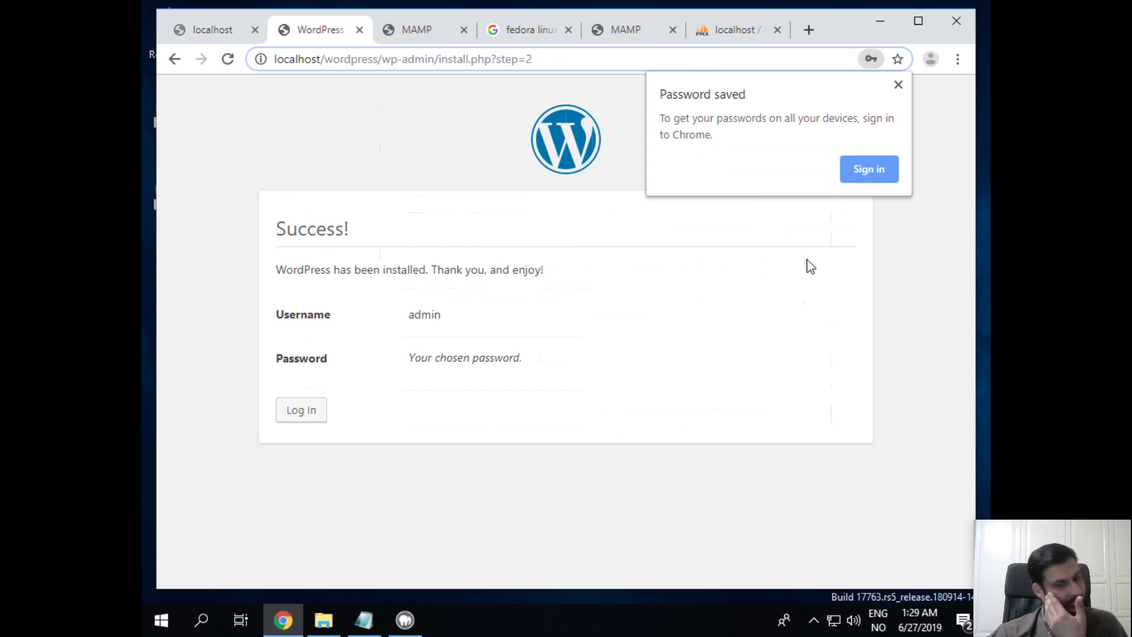
click(898, 85)
Log in to the new site as admin, retyping the password and ticking Remember Me
click(313, 415)
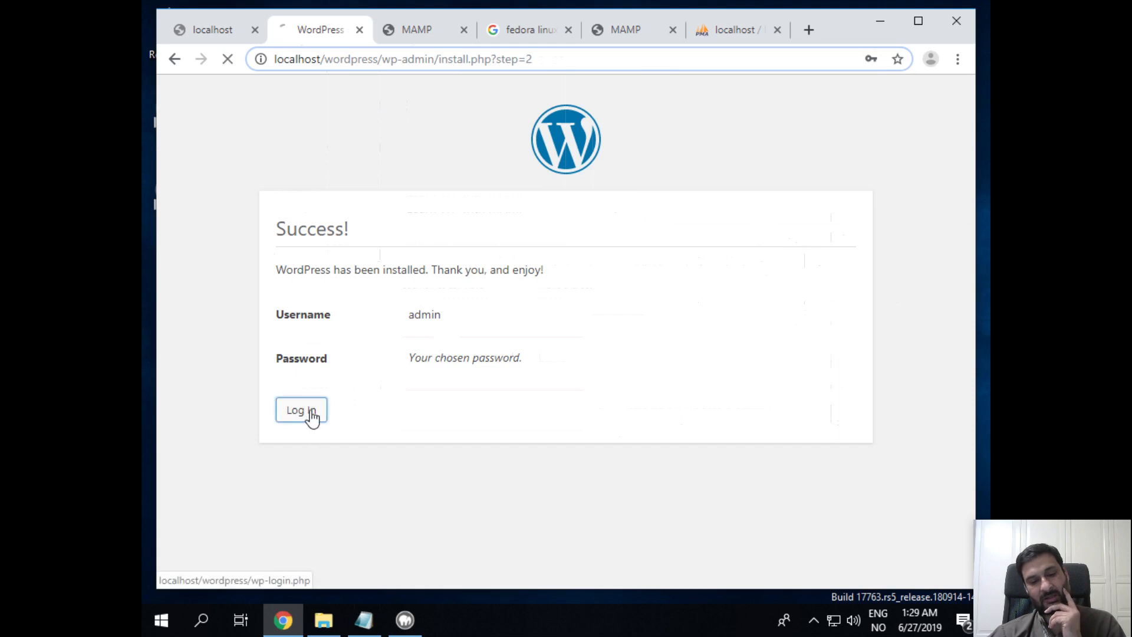
double_click(528, 368)
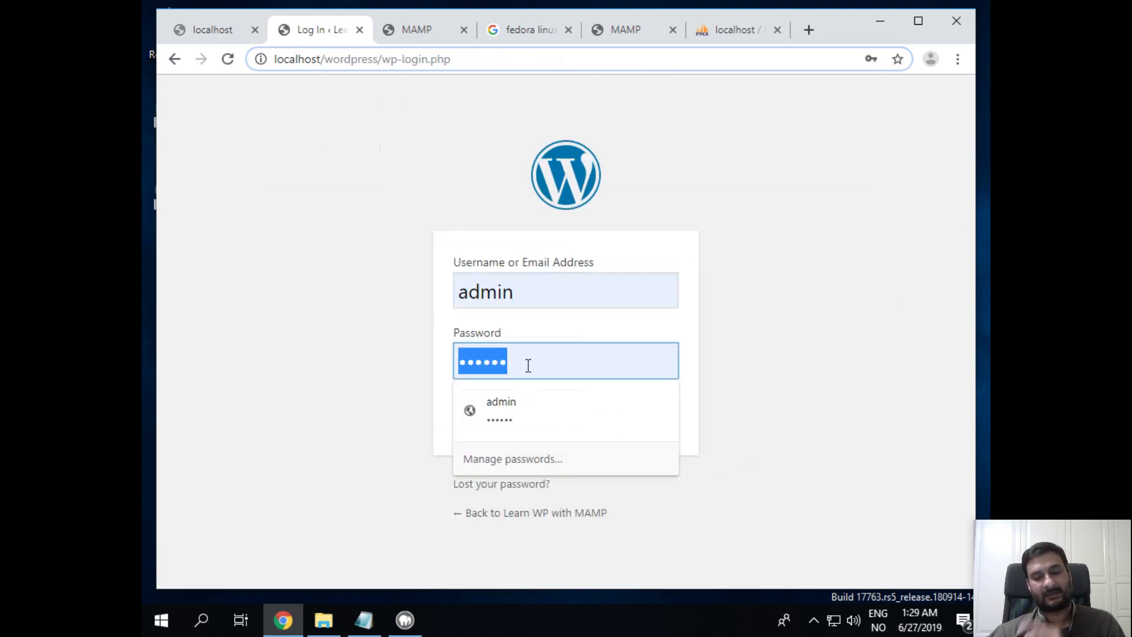
text(123456)
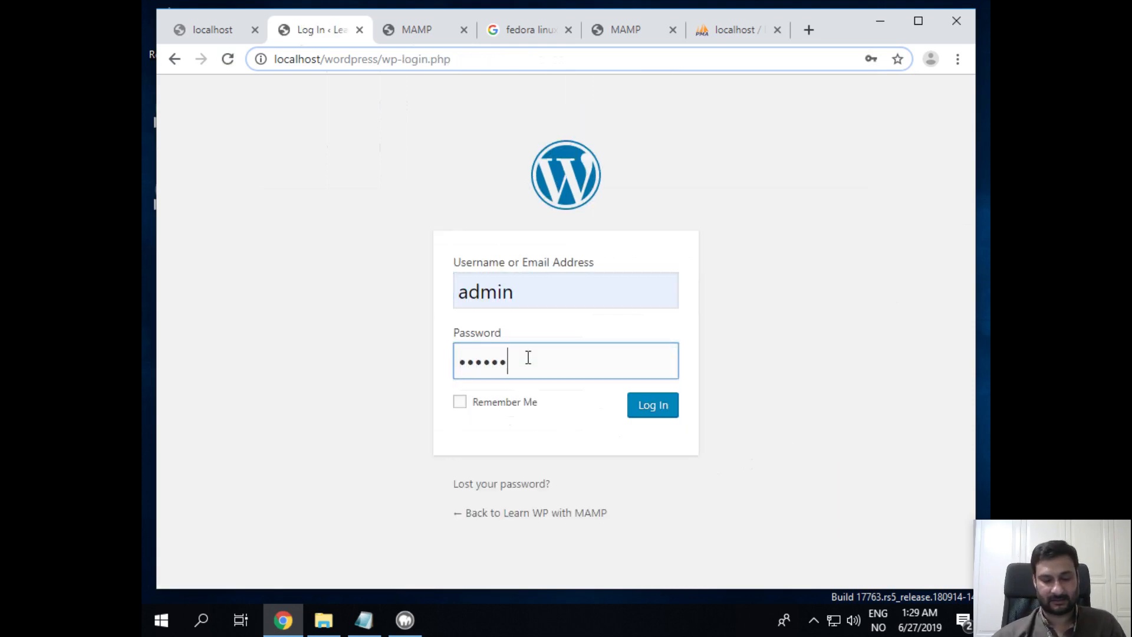
click(469, 405)
click(652, 416)
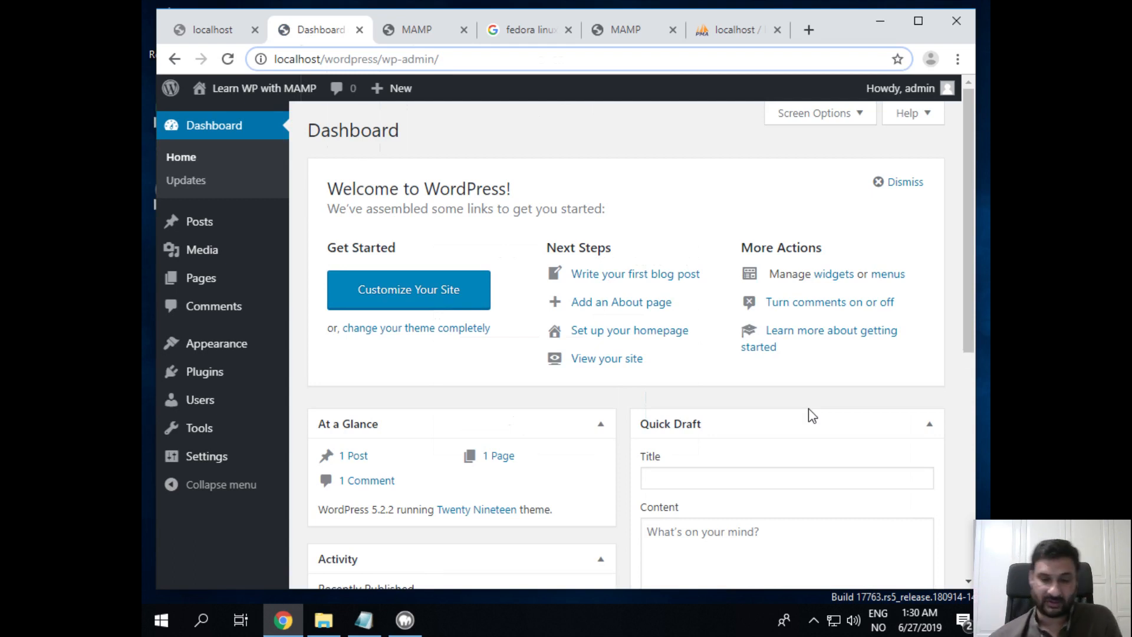
Open the public site in a new tab and view the Learn WP with MAMP front page
mouse_move(243, 99)
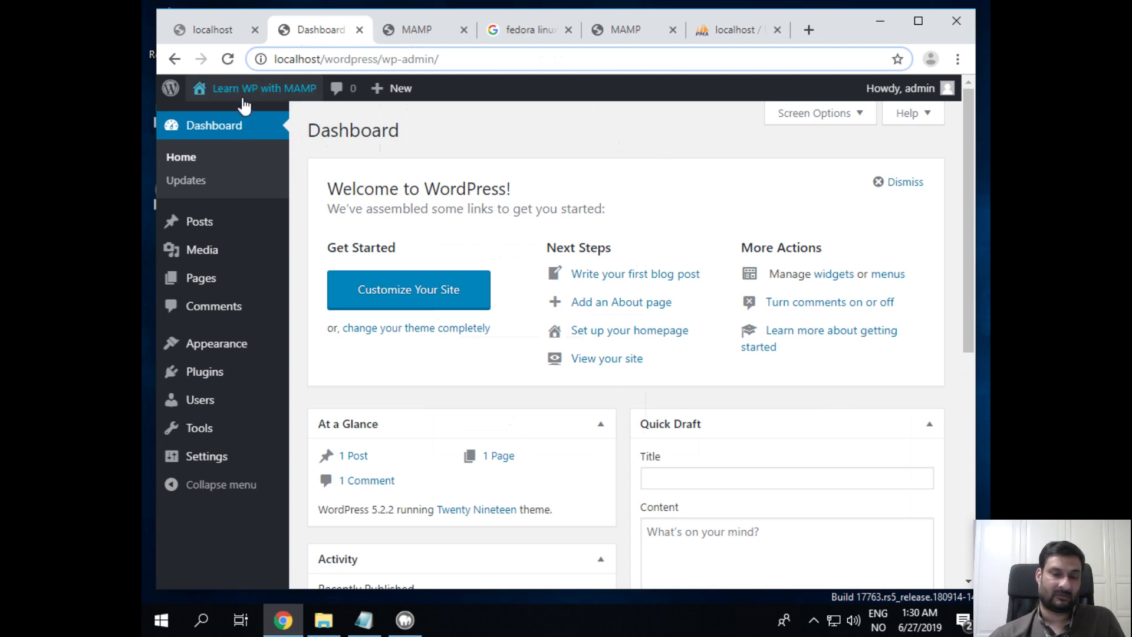
right_click(213, 117)
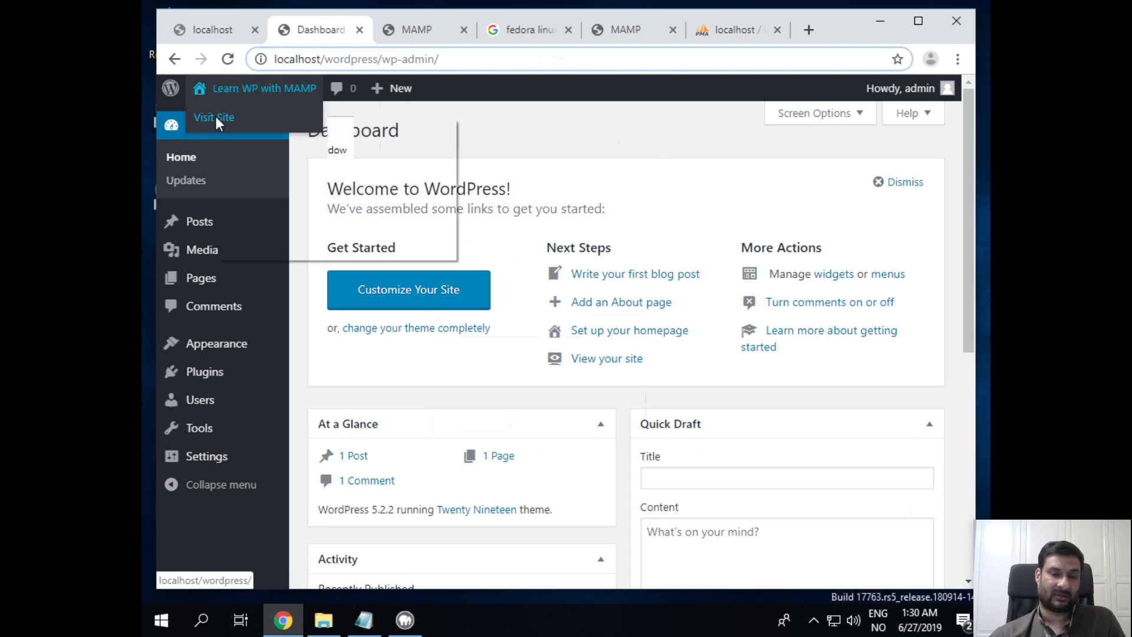
click(248, 129)
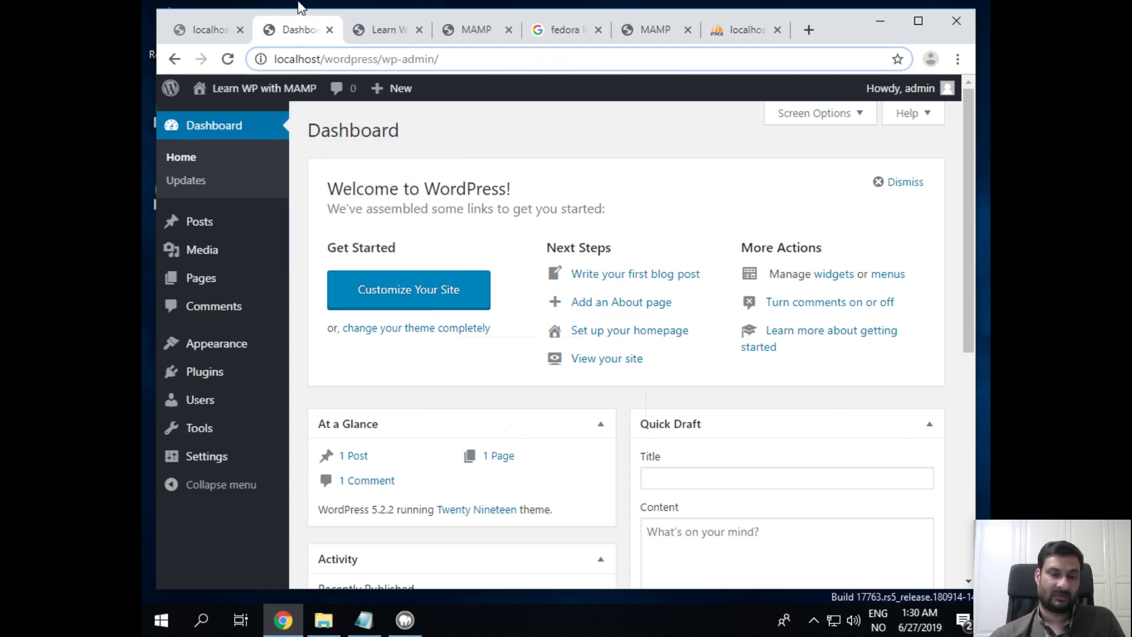
click(361, 35)
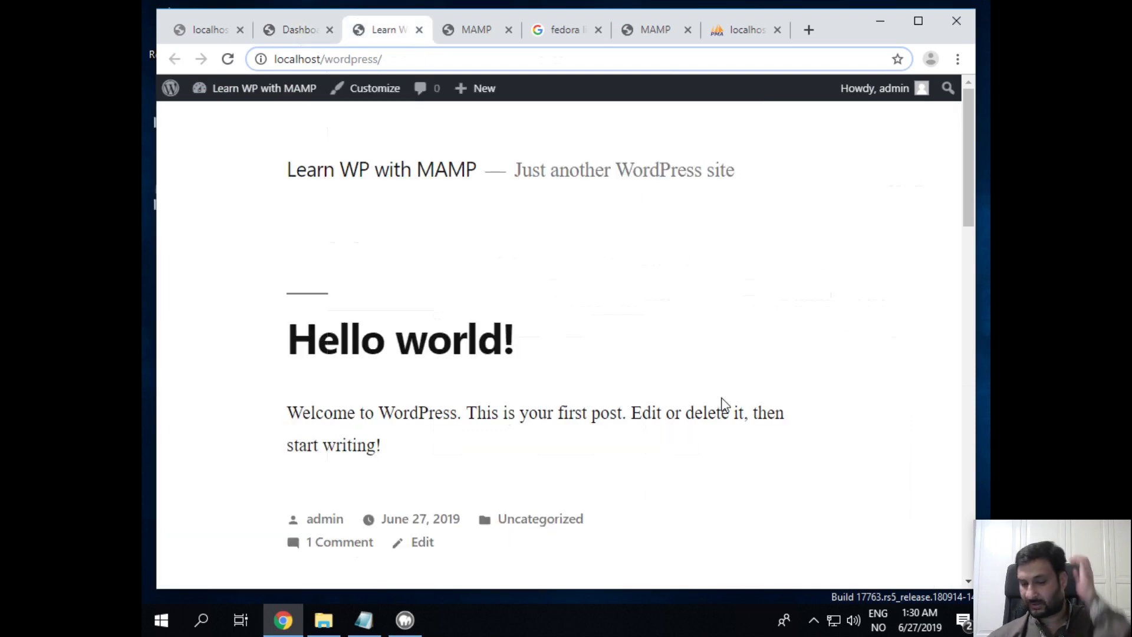
drag(278, 171, 476, 189)
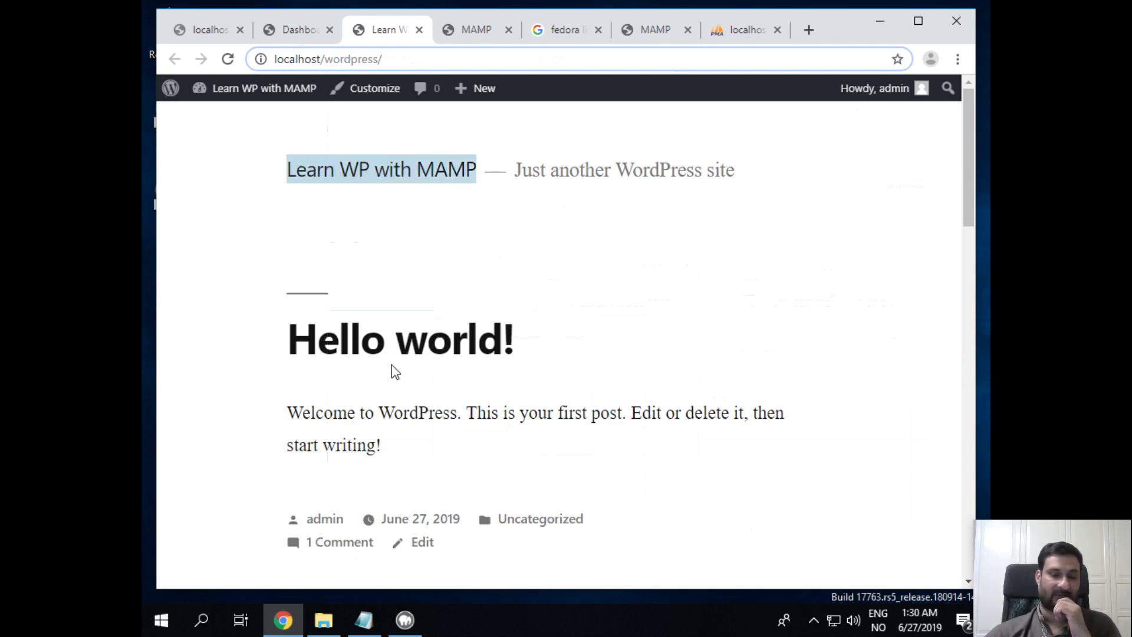
Back in the admin Dashboard, open the Posts list
click(270, 32)
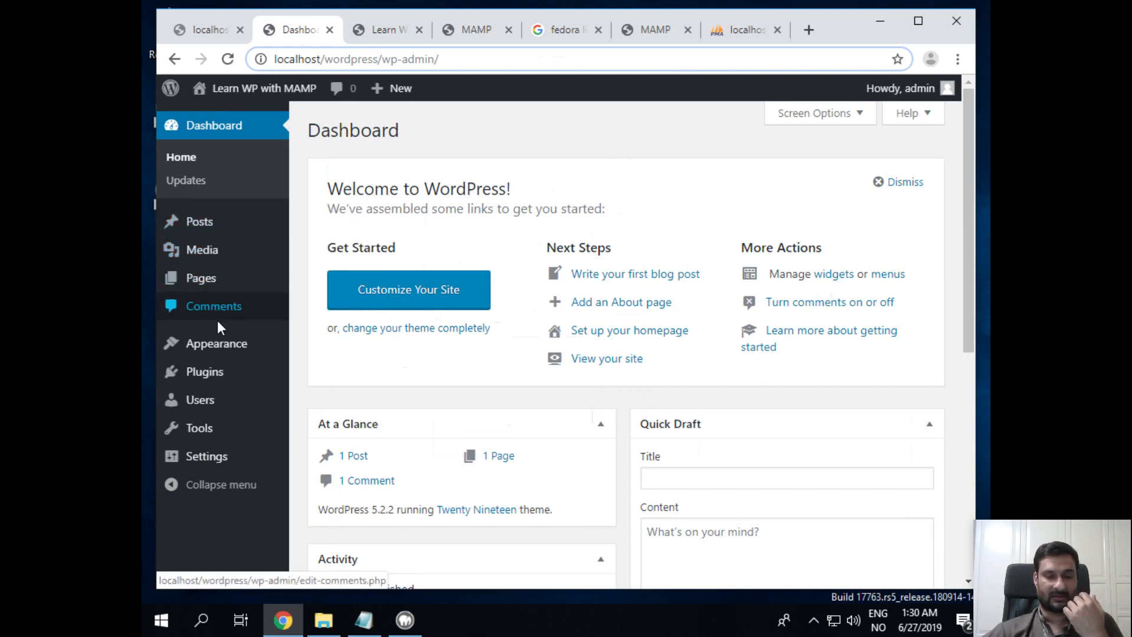
mouse_move(227, 351)
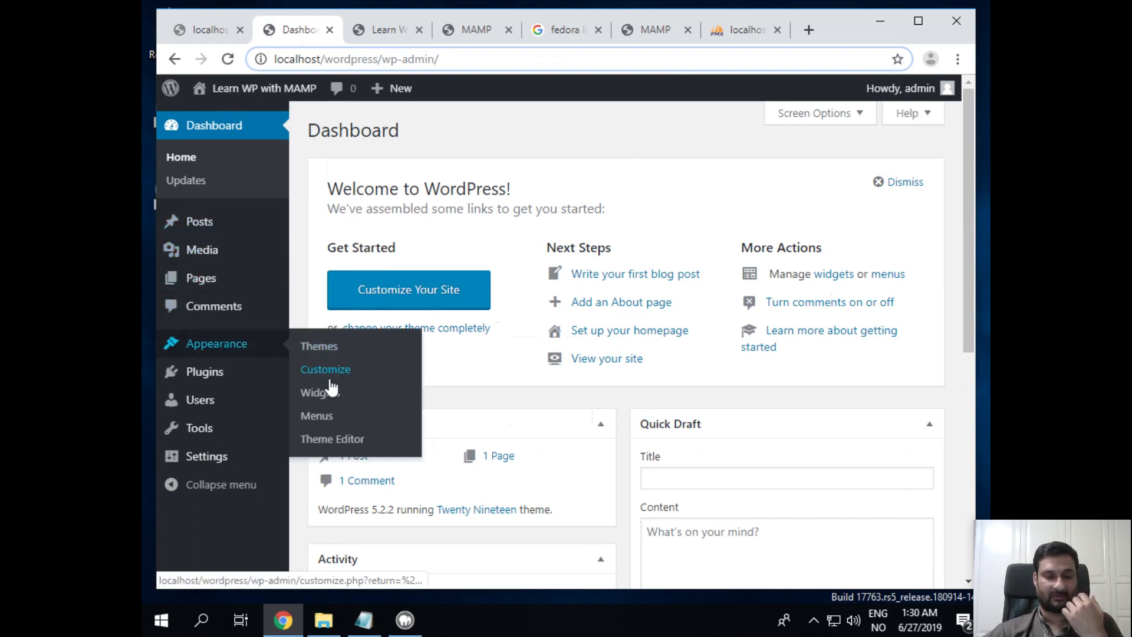
mouse_move(189, 370)
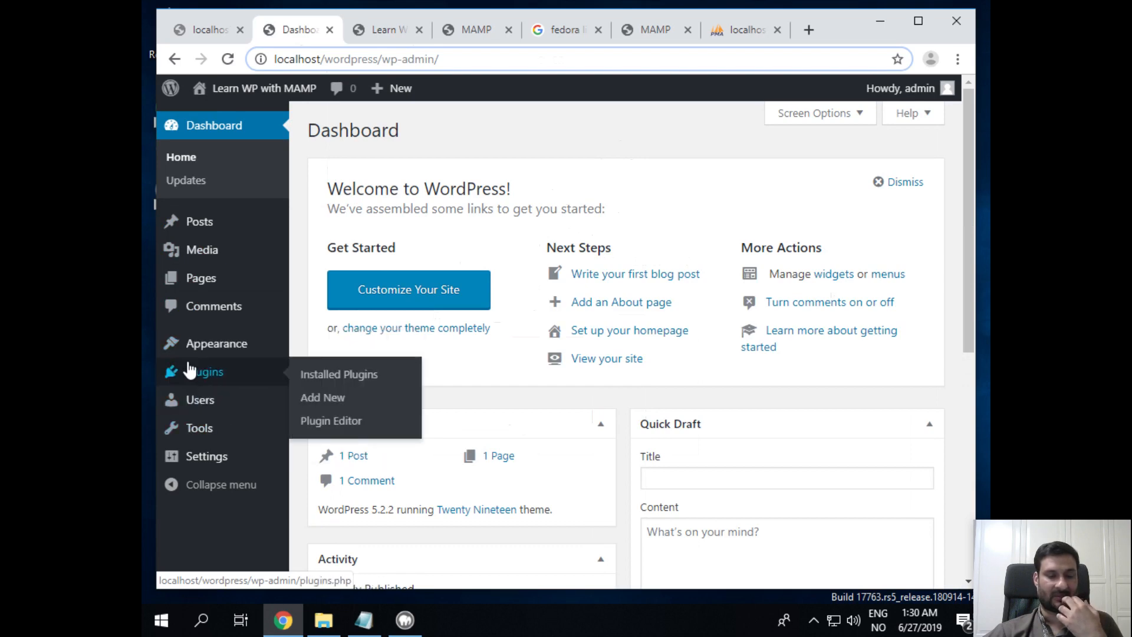
click(184, 221)
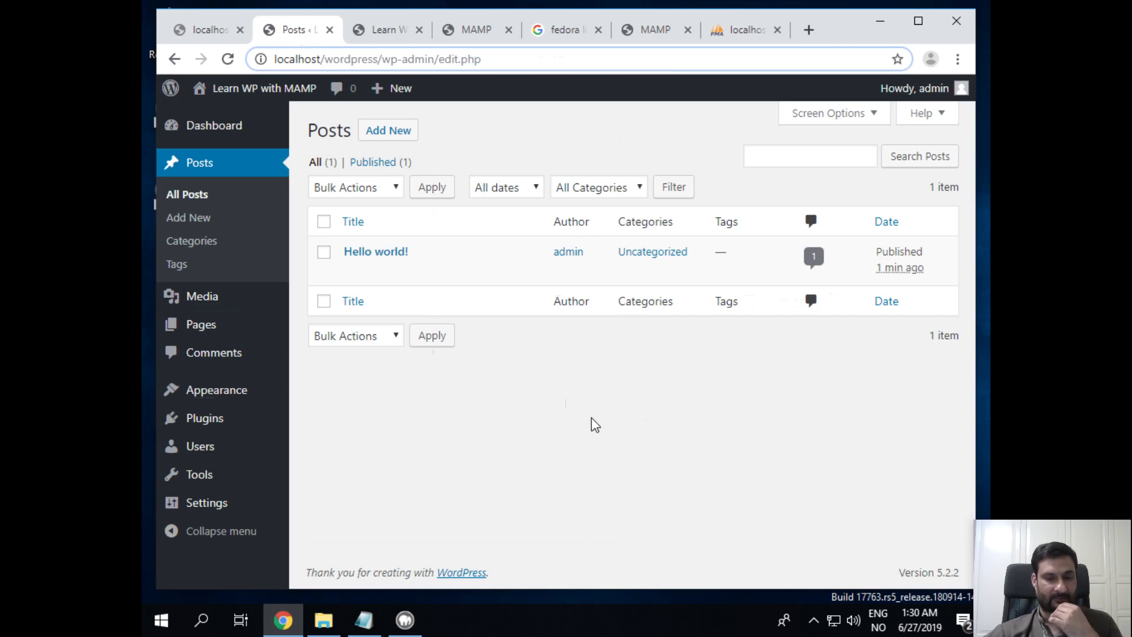
Check the older HTTP ERROR 500 tab, then return to the site's front page
click(228, 33)
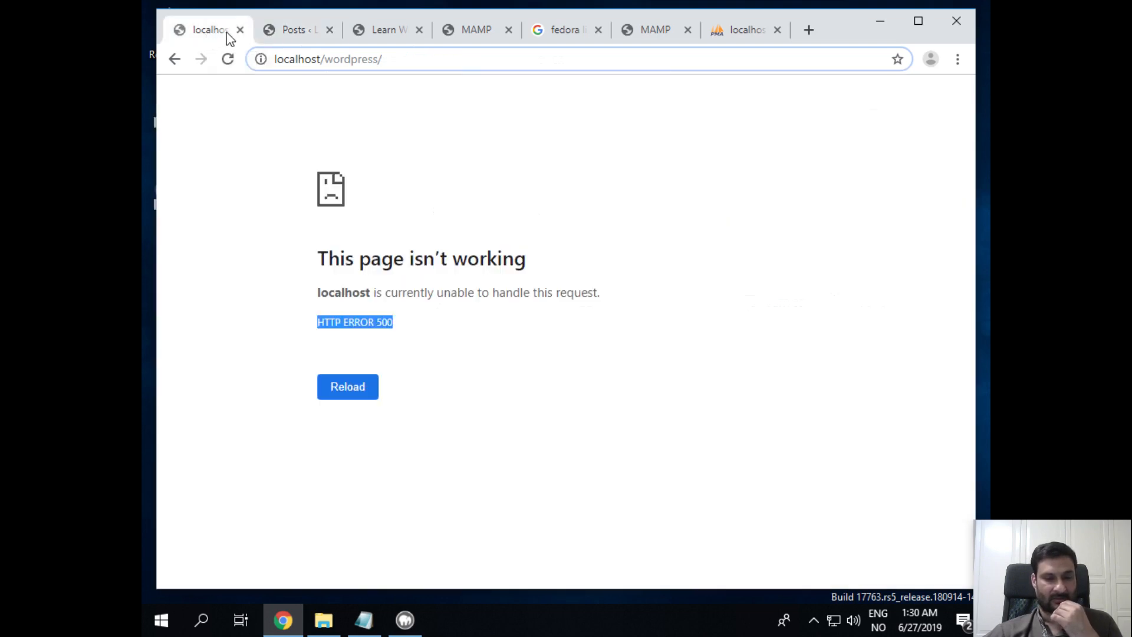
click(294, 29)
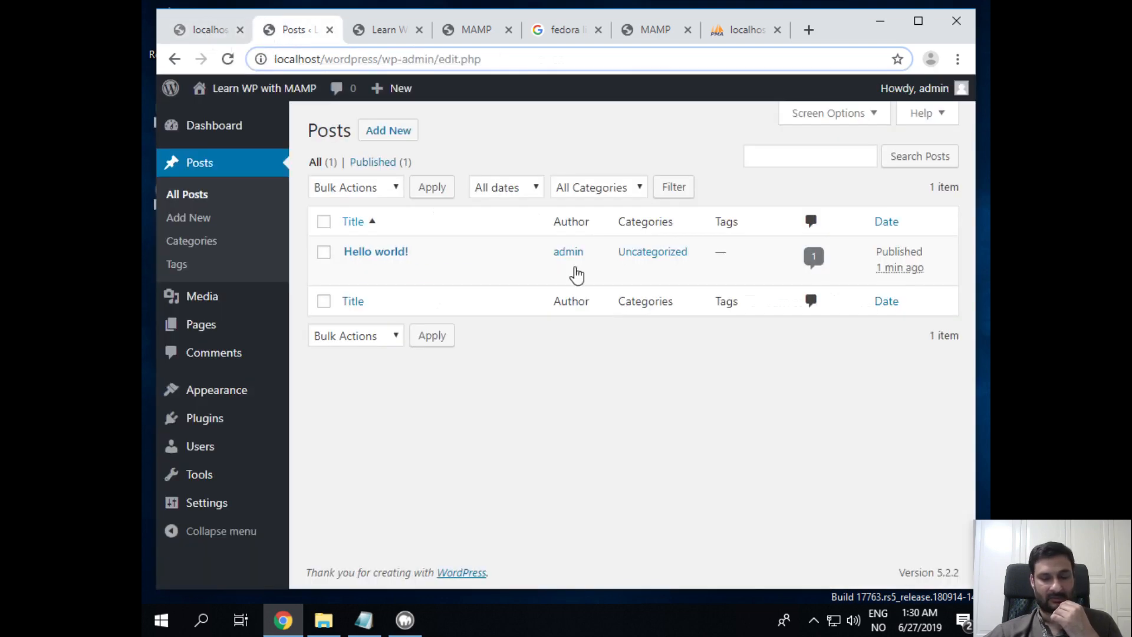
click(359, 30)
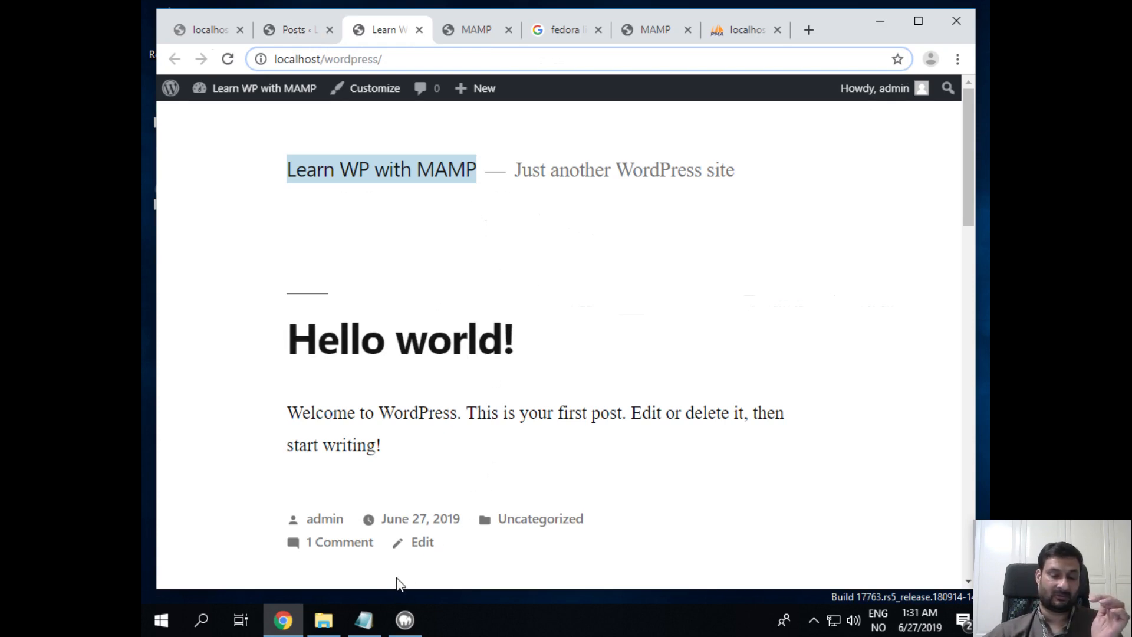
Add 'Wordpress install URL: localhost/wordpress' above 'Wordpress Admin interface:' in mamp-setup-notes
click(373, 618)
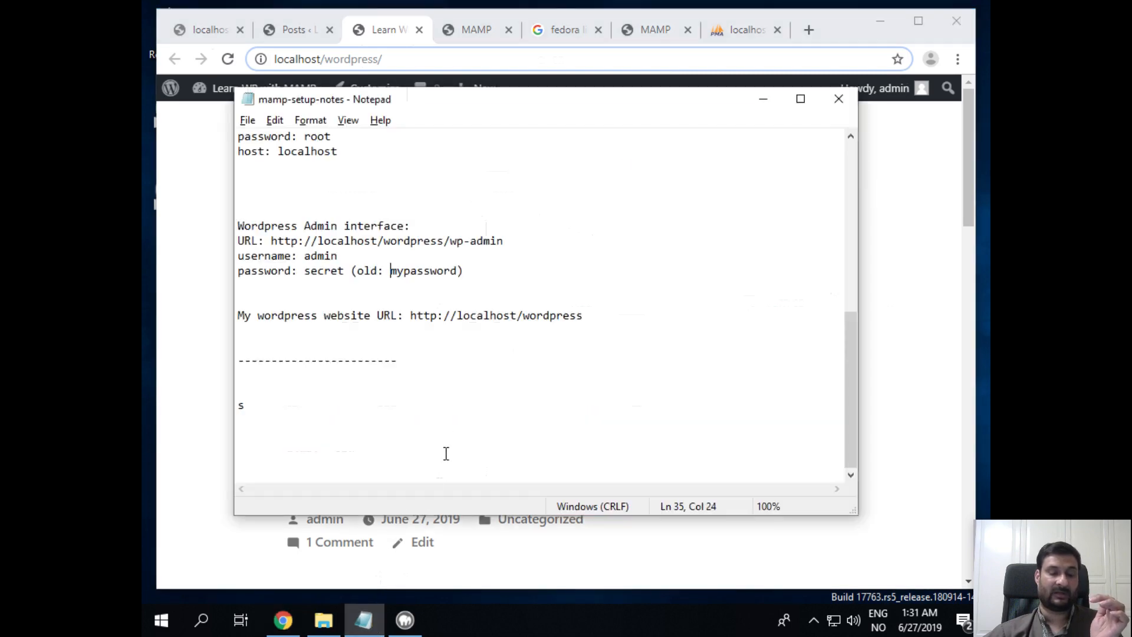
click(462, 421)
scroll(465, 419, up, 4)
scroll(464, 419, up, 4)
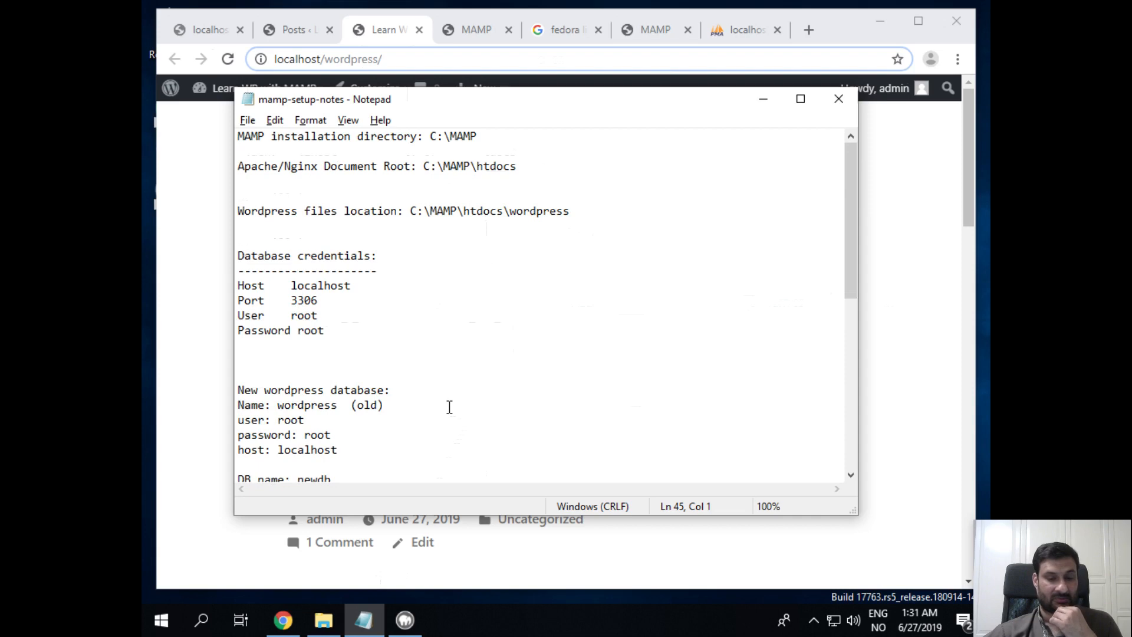
scroll(449, 407, down, 5)
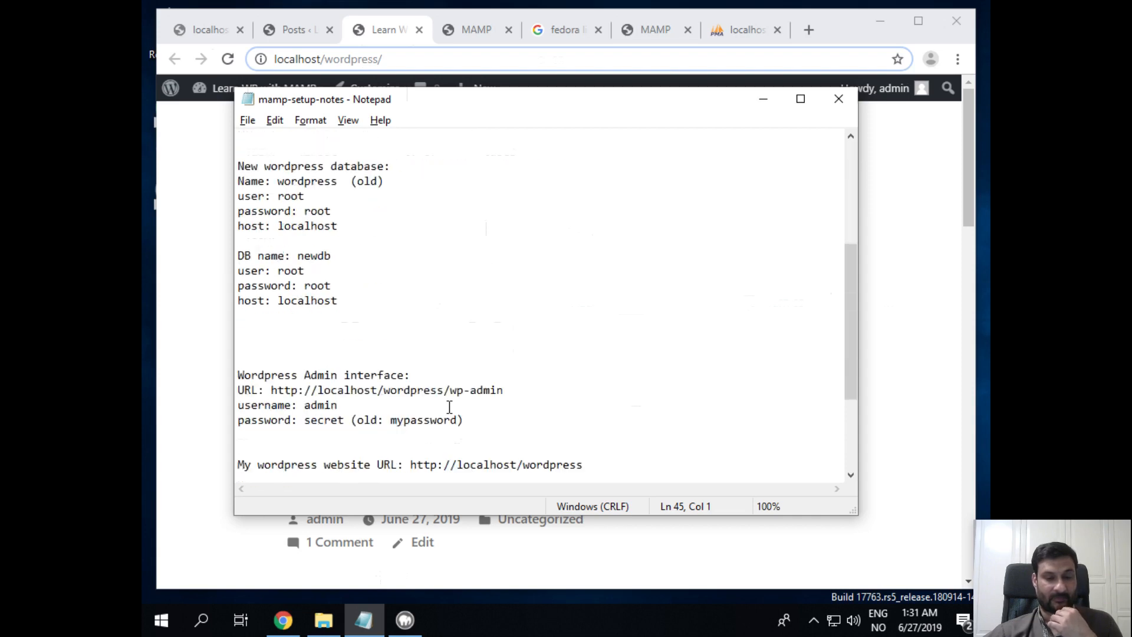
click(377, 353)
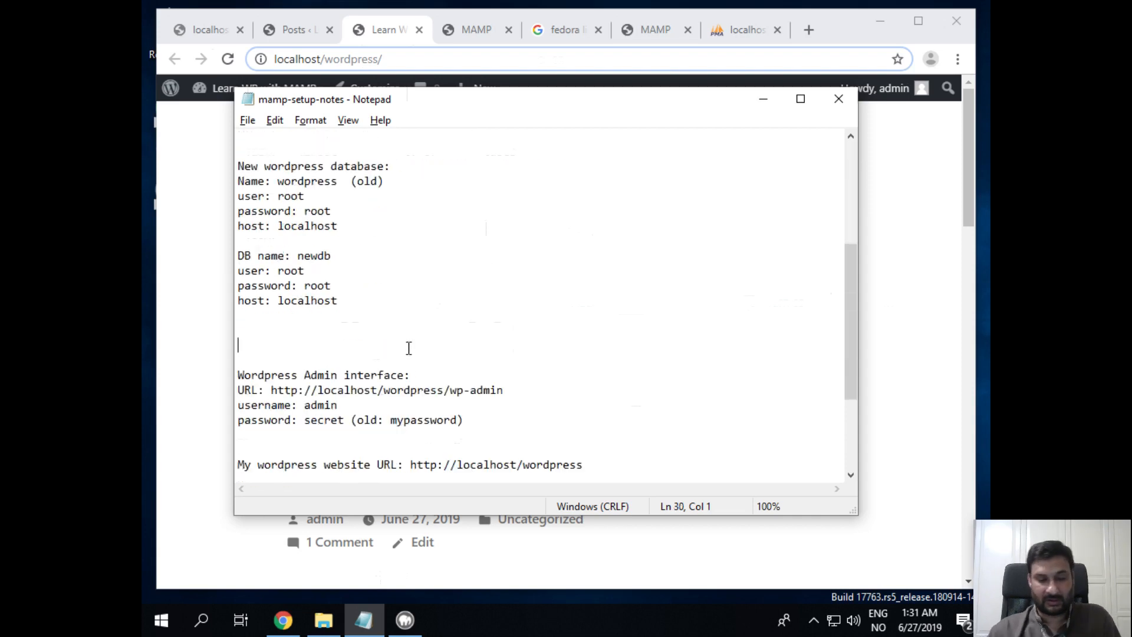
text(Wordpress)
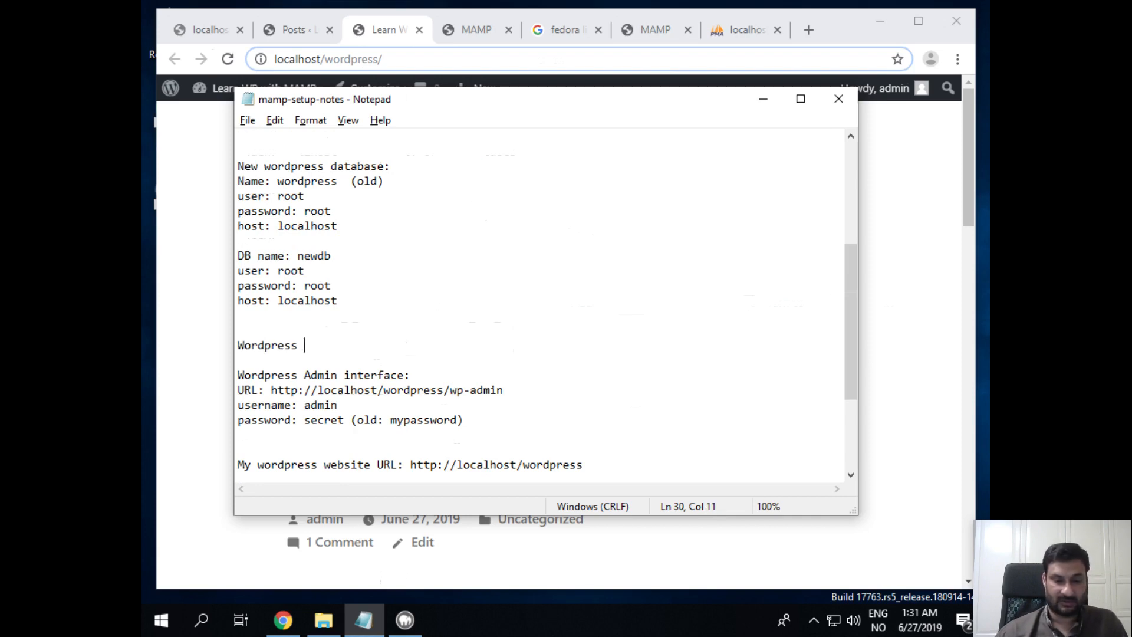
text( uns)
key(BackSpace)
key(BackSpace)
key(BackSpace)
text(install)
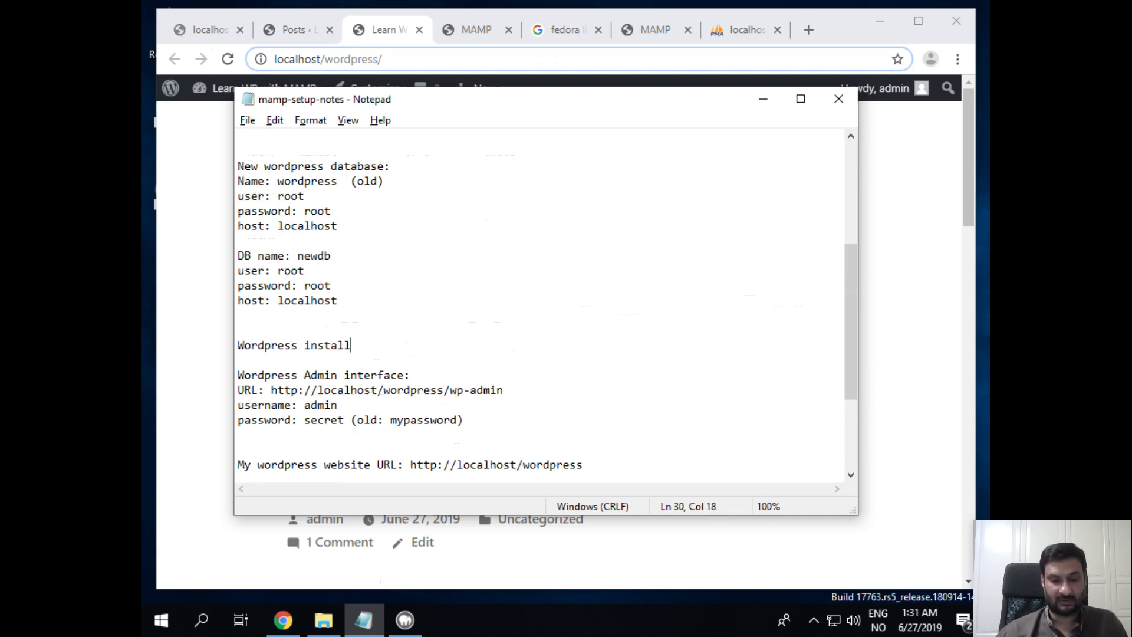
text( URL: )
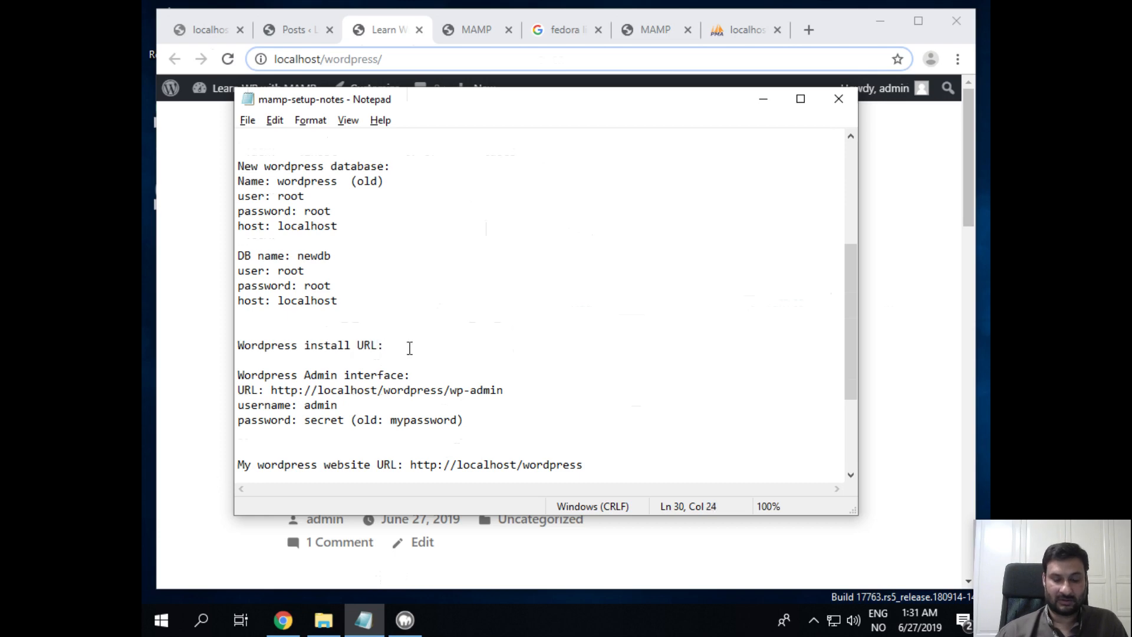
text(localhost/)
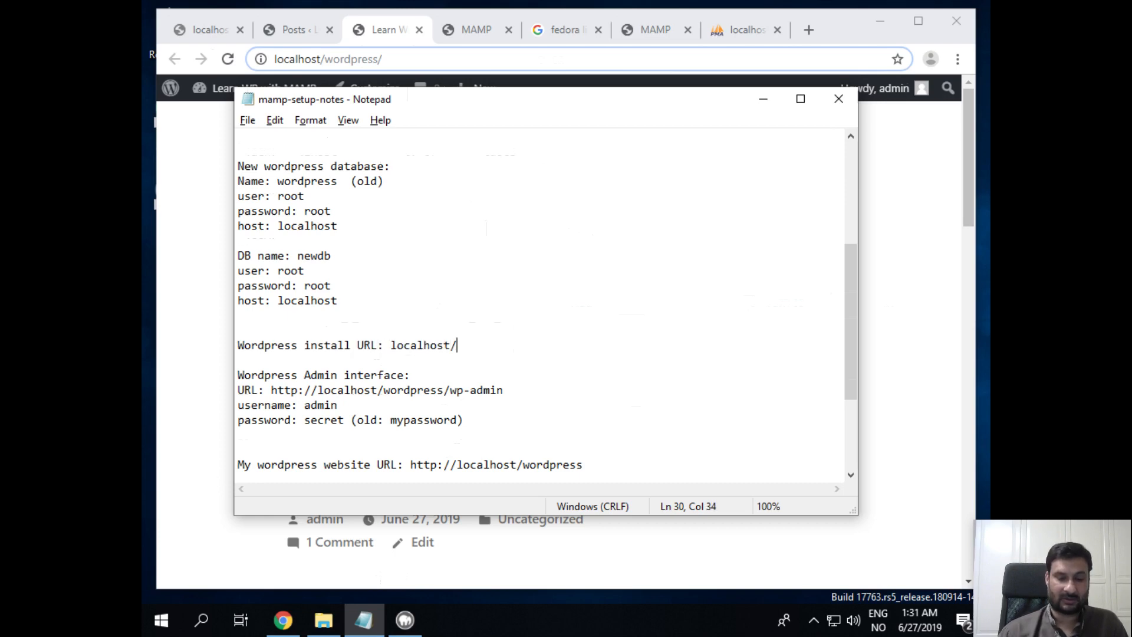
text(wordpress)
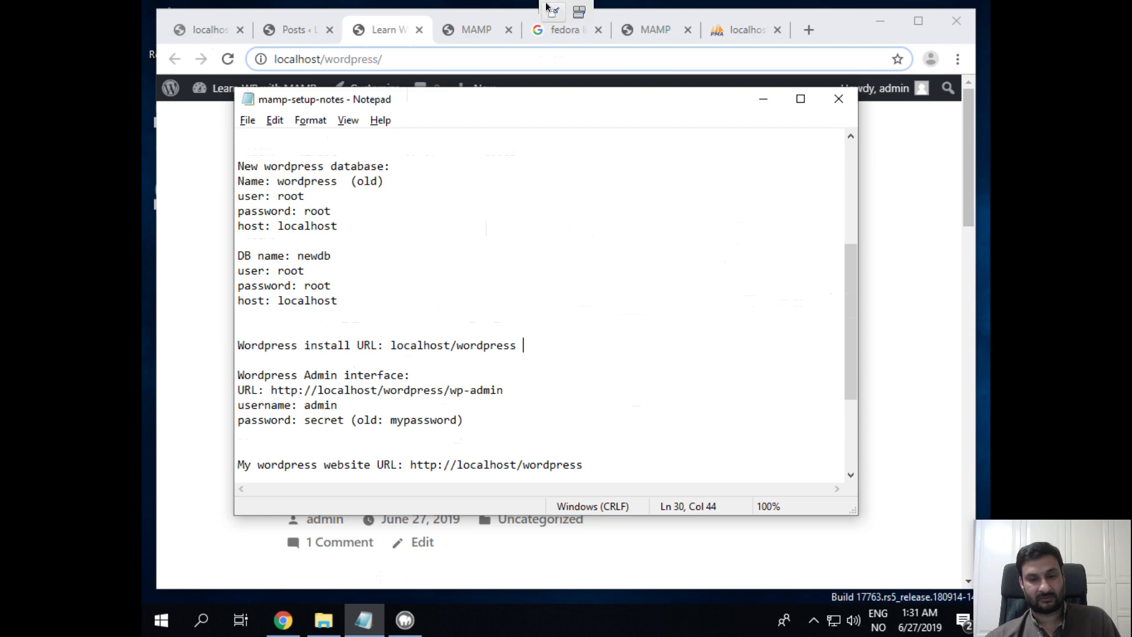
click(550, 10)
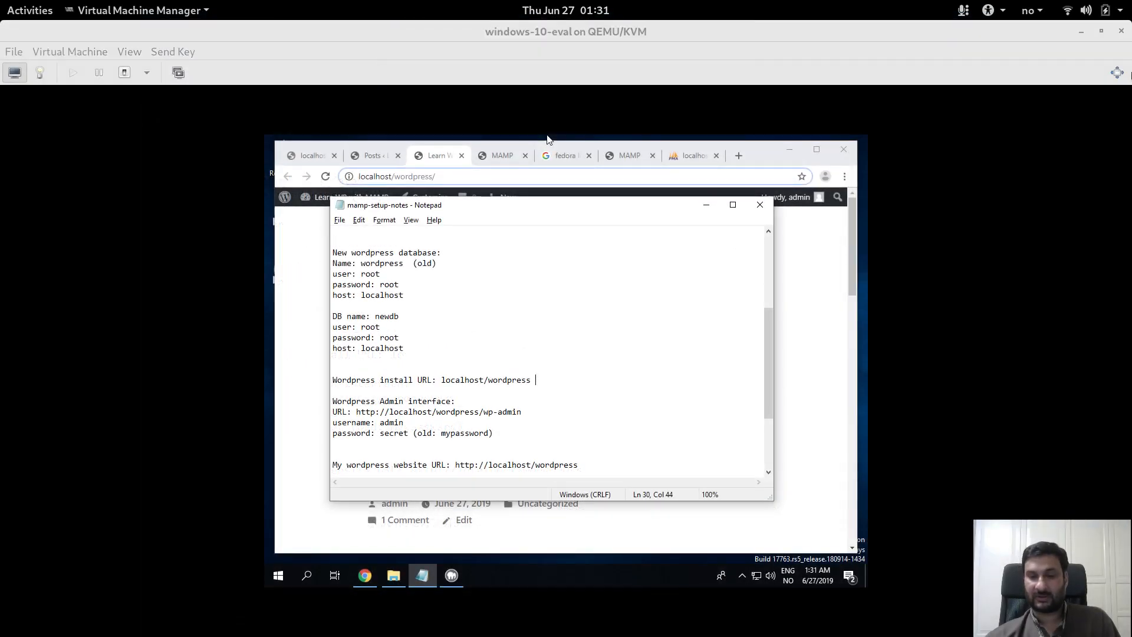
Minimize the VM and Xournal windows and bring SimpleScreenRecorder forward from Activities
click(1082, 30)
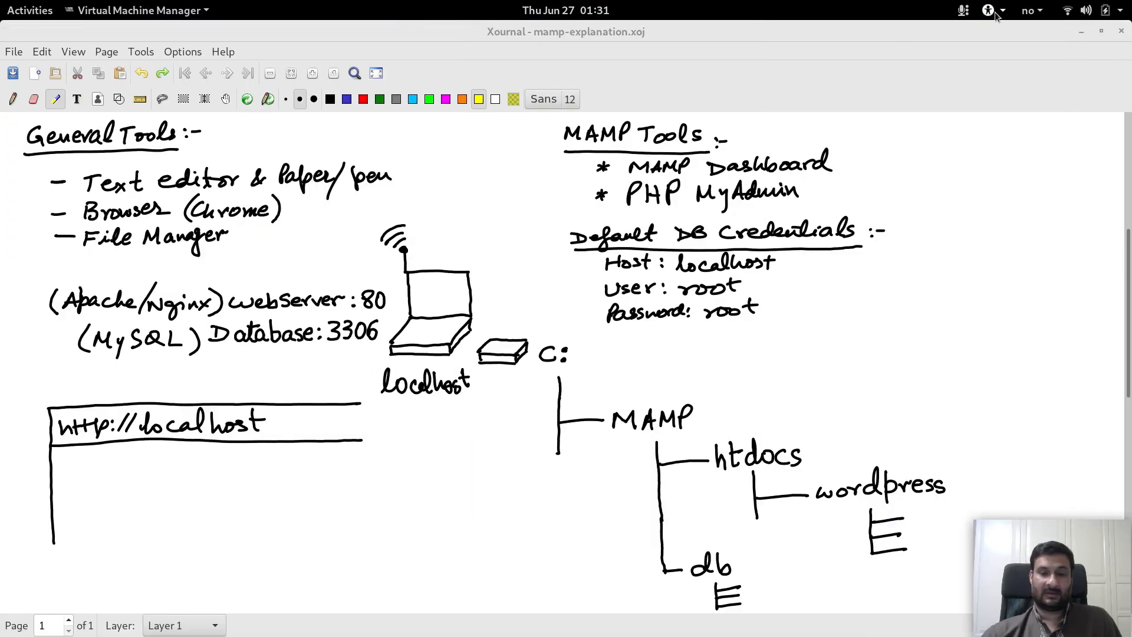
click(1081, 30)
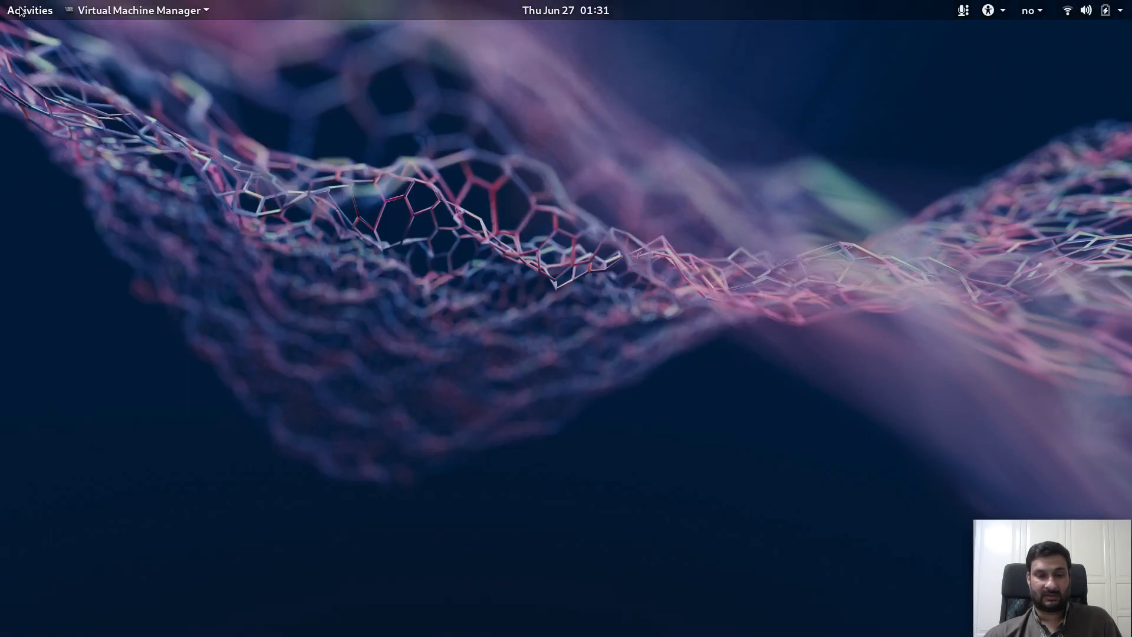
click(20, 11)
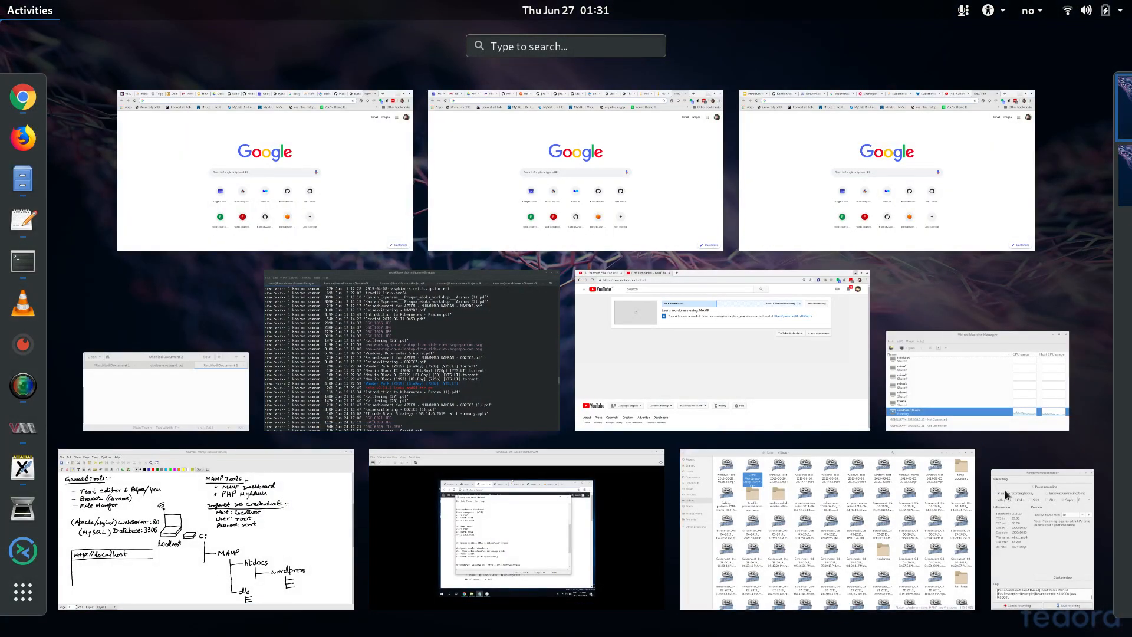
click(1006, 496)
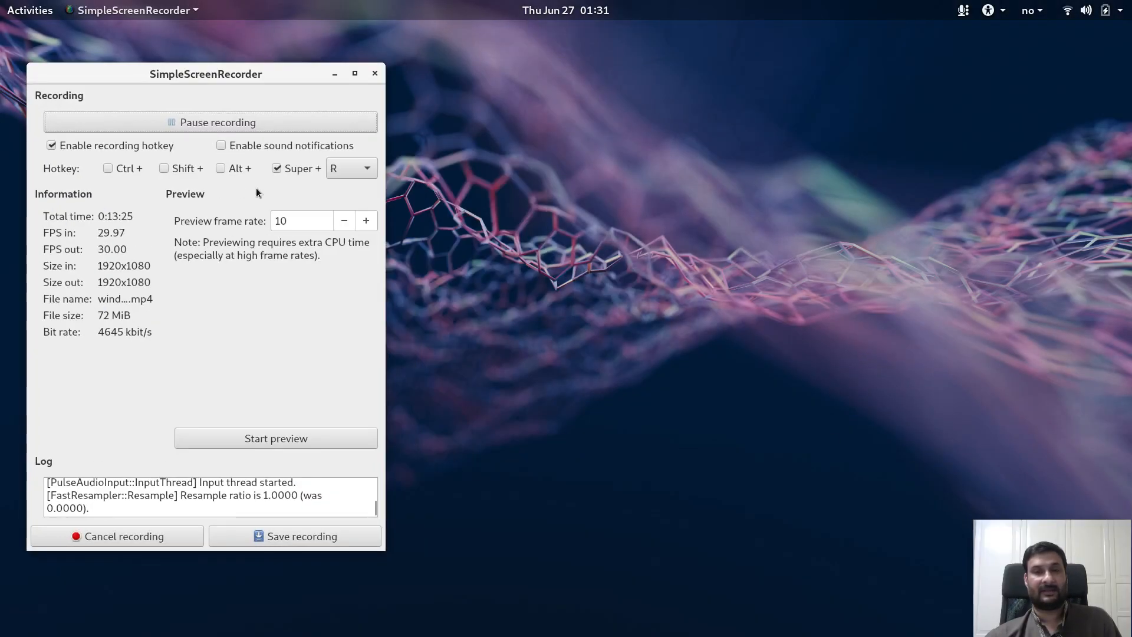